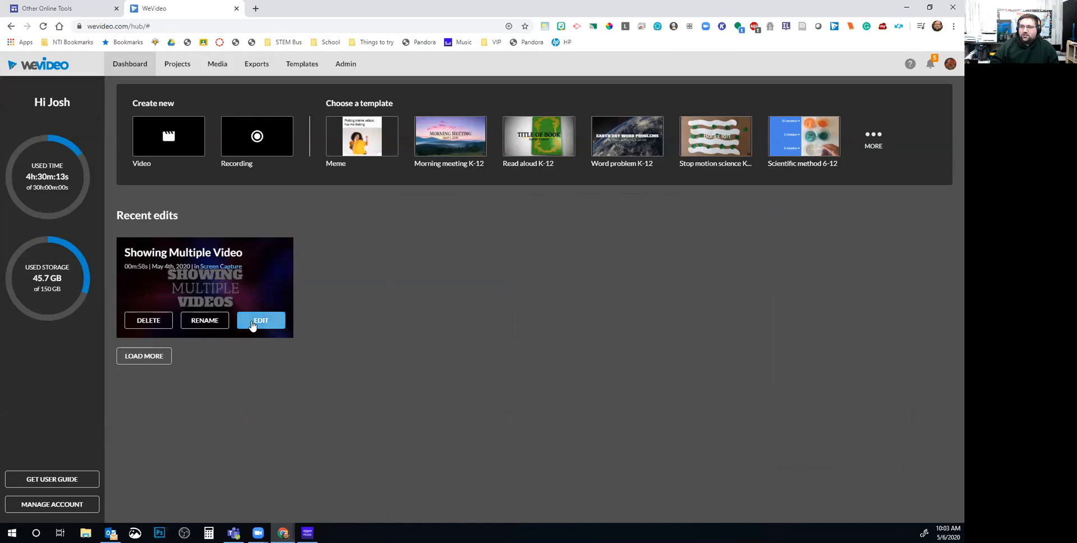
Open the Showing Multiple Video project, enlarge the timeline, and reposition the beach clip on Video 7
left_click(253, 324)
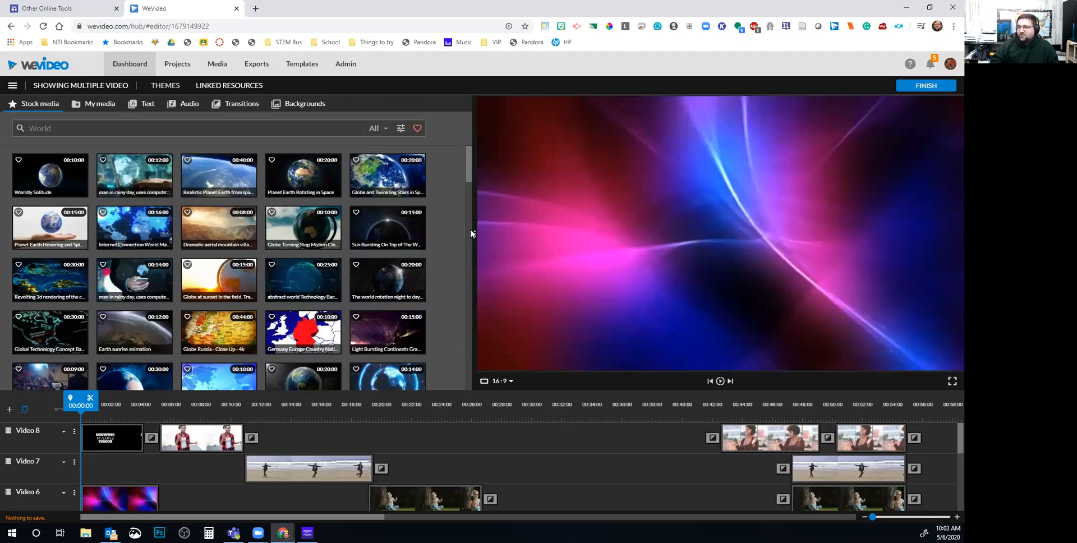
left_click_drag(476, 233, 774, 152)
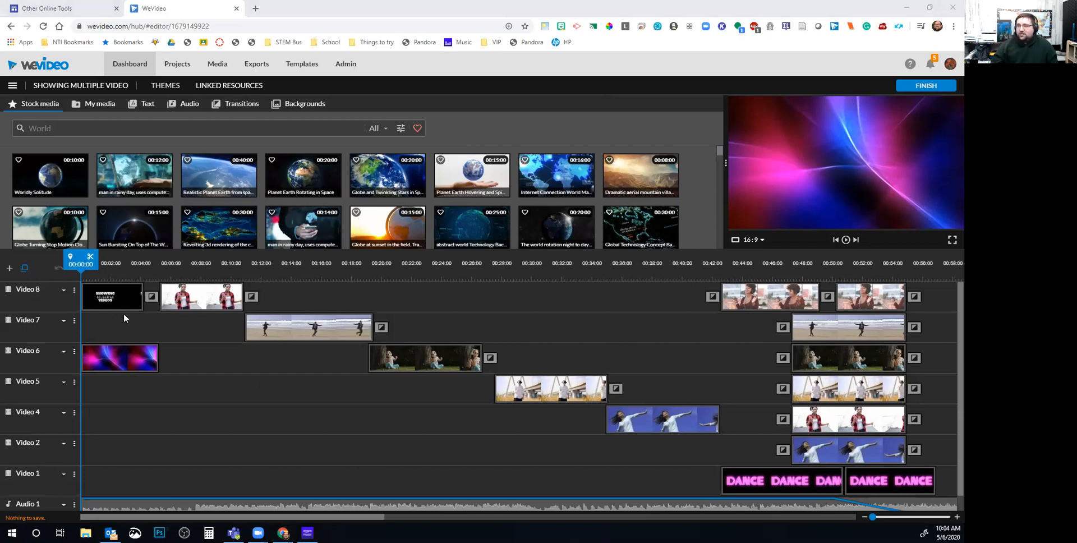
left_click(328, 331)
left_click_drag(348, 313, 290, 326)
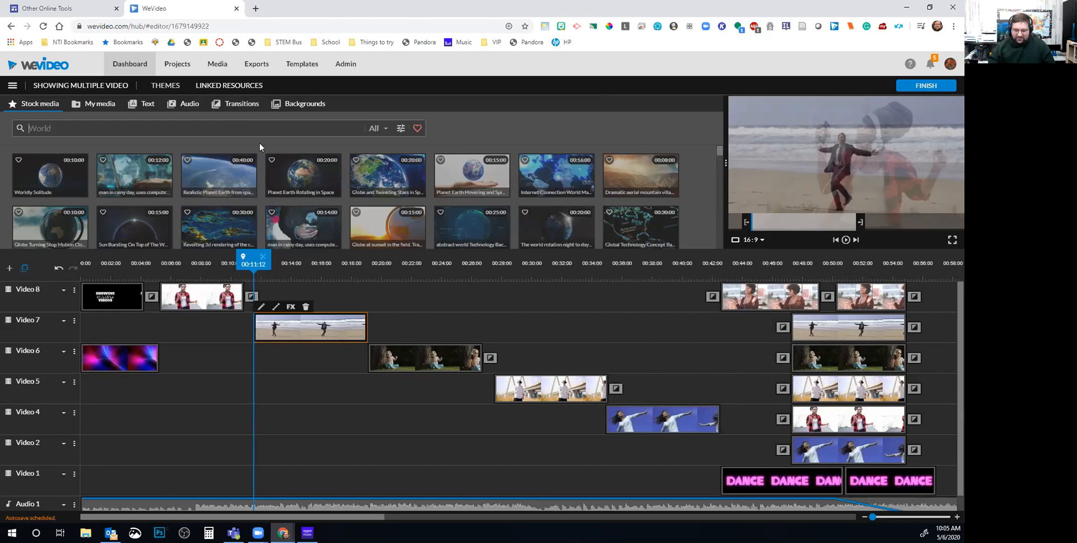
Search the stock media for 'dance' and preview the robot dancers clip
type("dance")
key("Return")
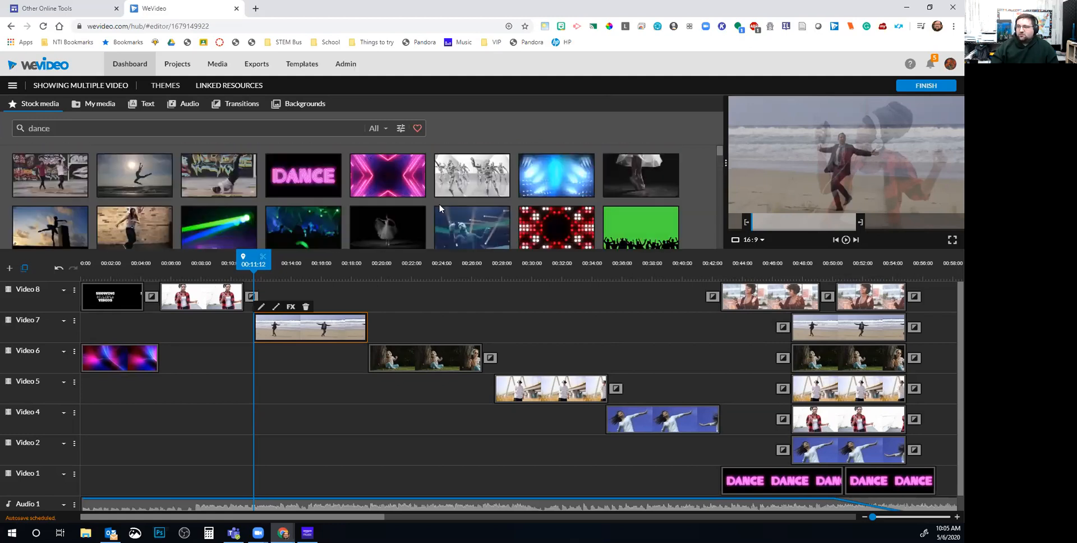
left_click(475, 176)
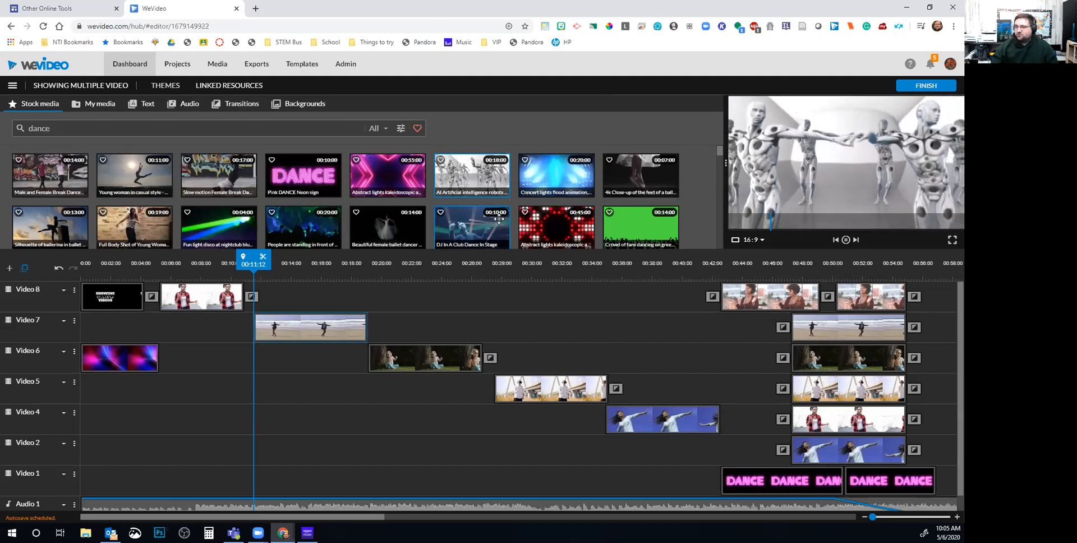
scroll(499, 219, "down", 10)
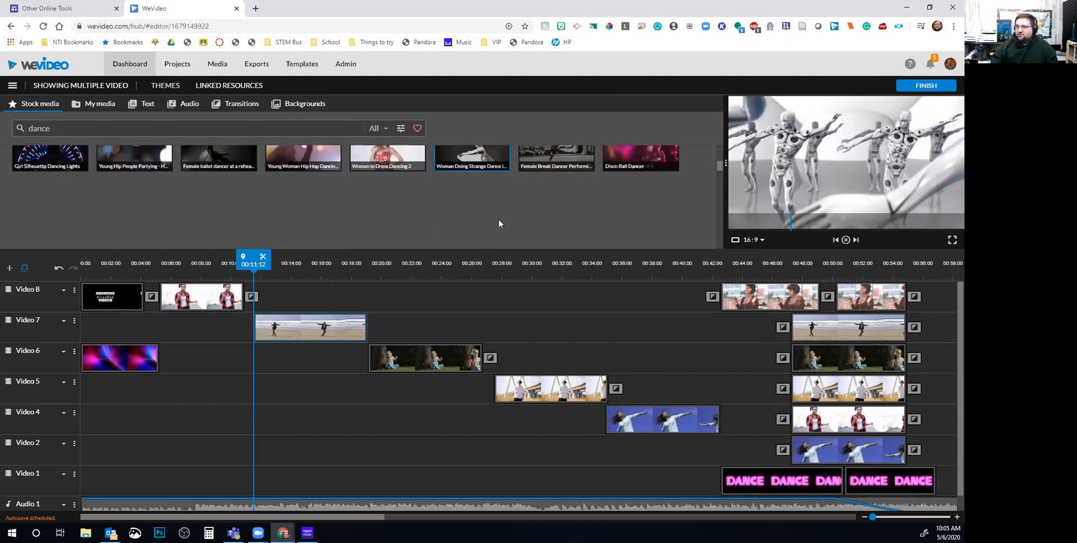
scroll(497, 220, "up", 15)
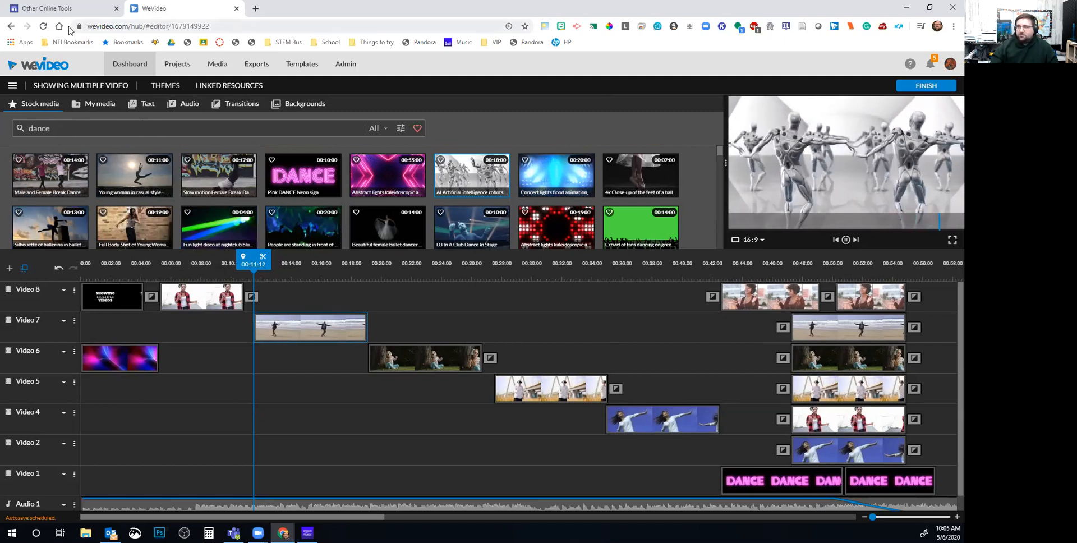
Save and exit Showing Multiple Video, then start a new blank video saved in Screen Capture
left_click(139, 71)
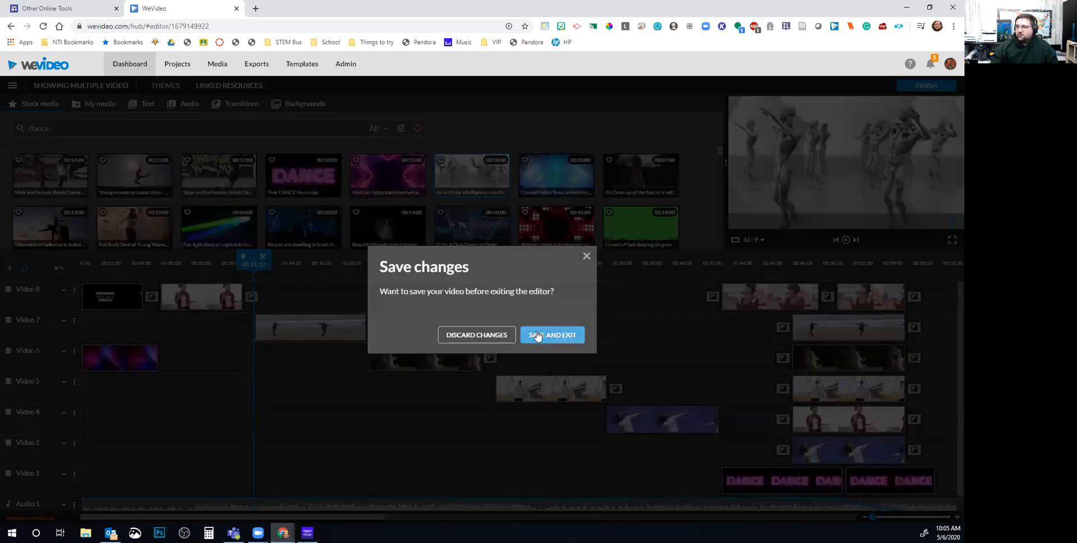
left_click(537, 336)
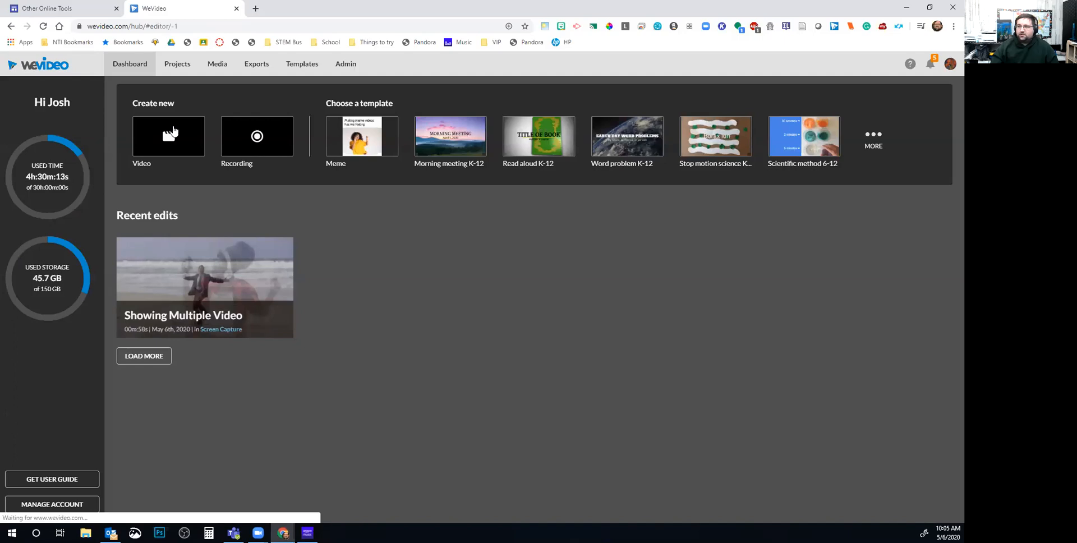
left_click(173, 132)
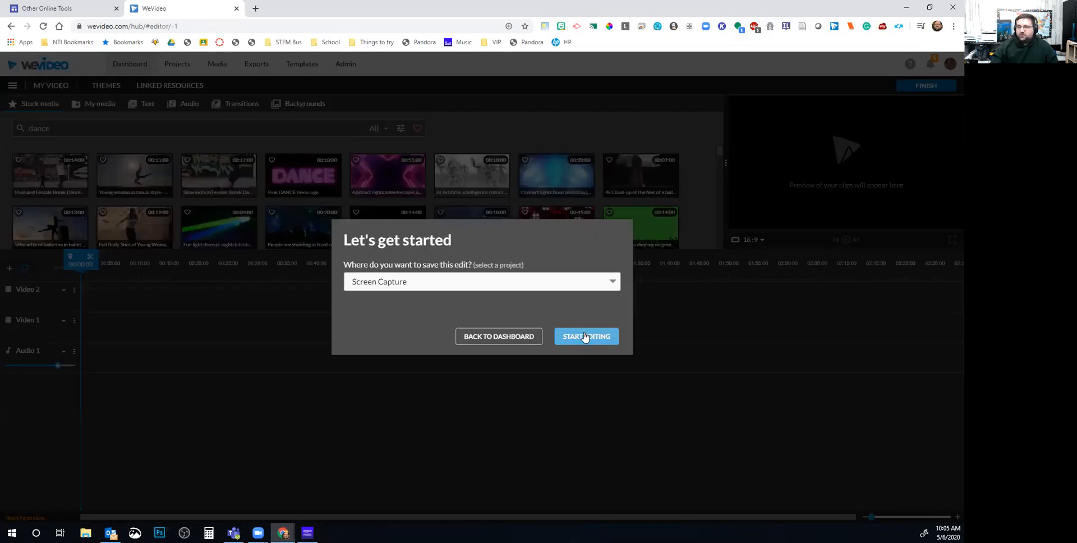
left_click(585, 337)
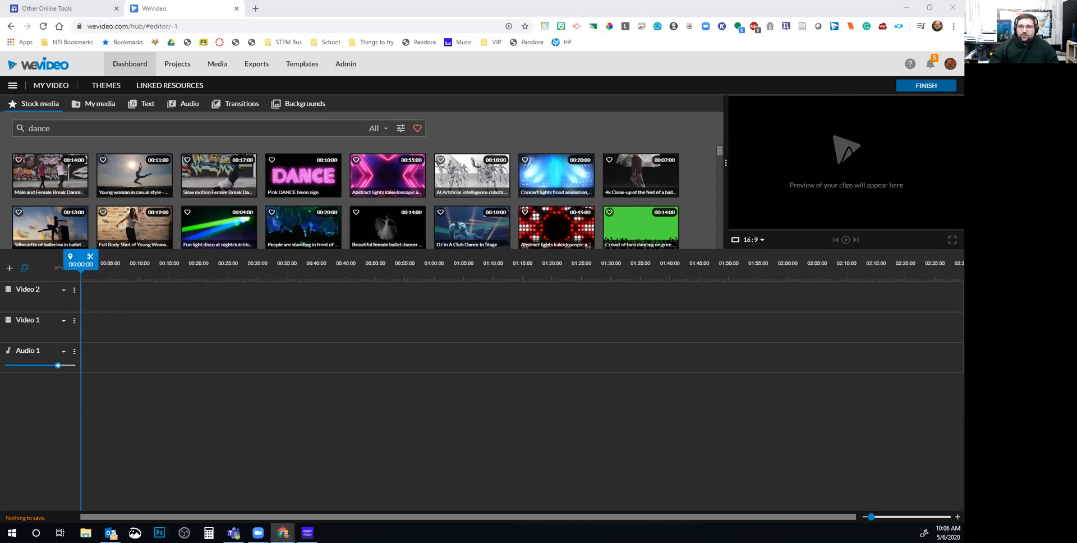
left_click_drag(473, 113, 446, 2)
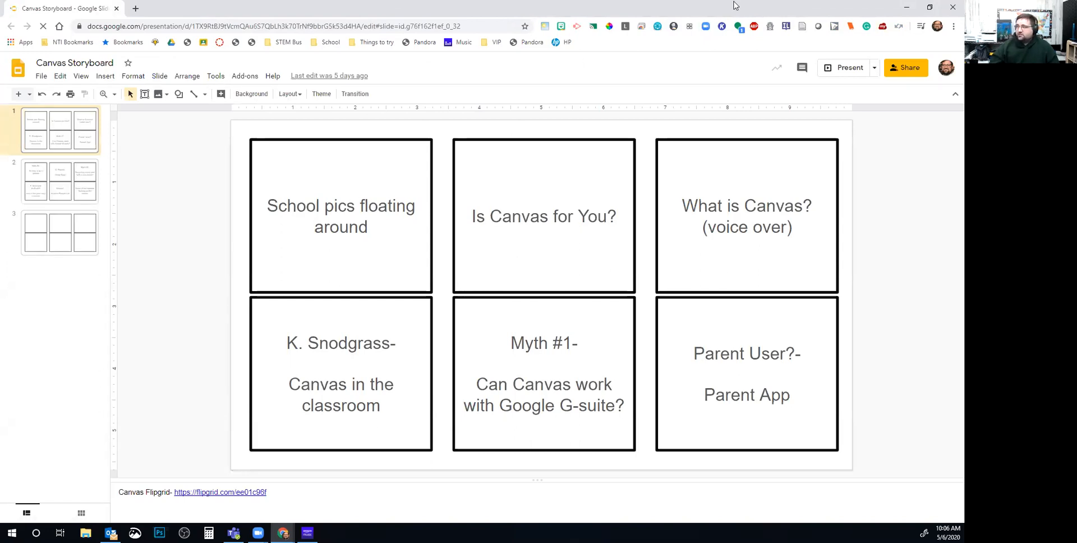
left_click(909, 8)
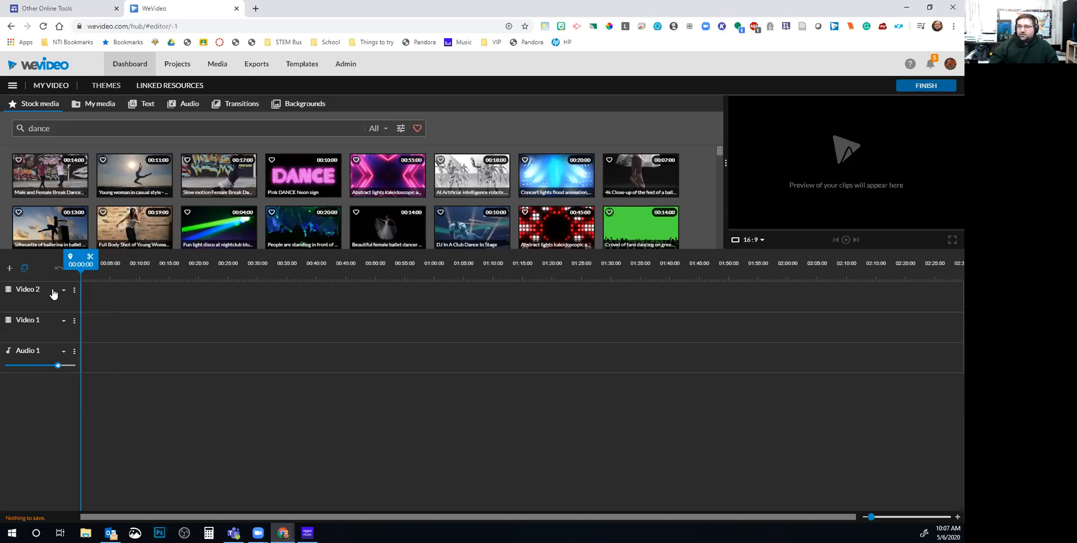
Add five more video tracks so the timeline runs from Video 1 to Video 7
left_click(9, 269)
left_click(553, 369)
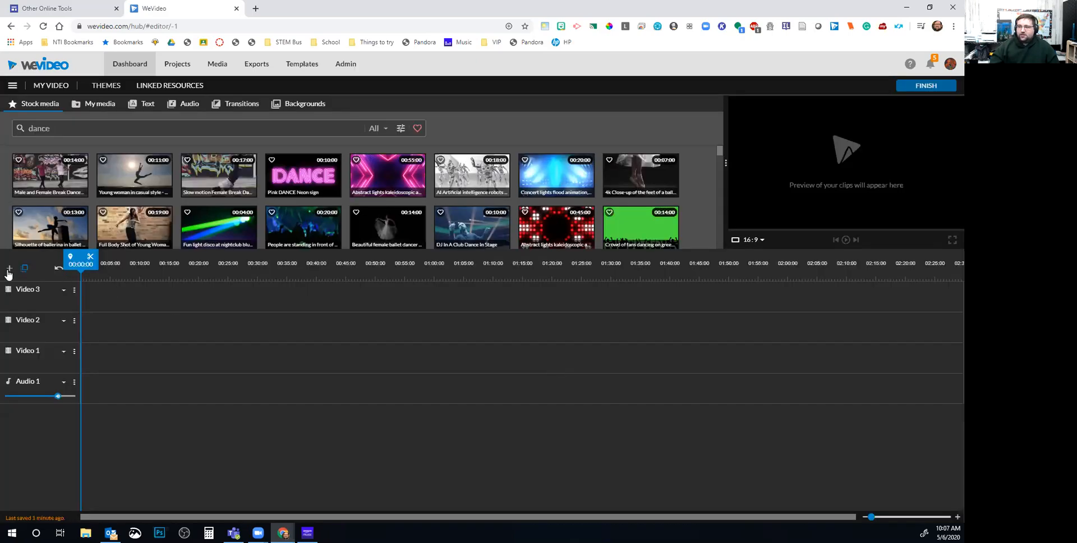
left_click(10, 269)
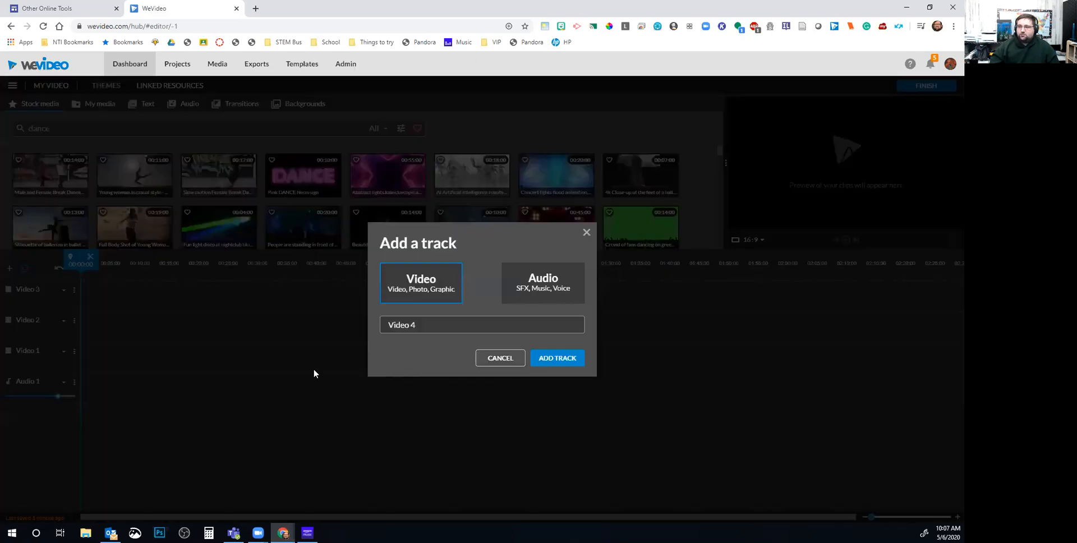
left_click(556, 363)
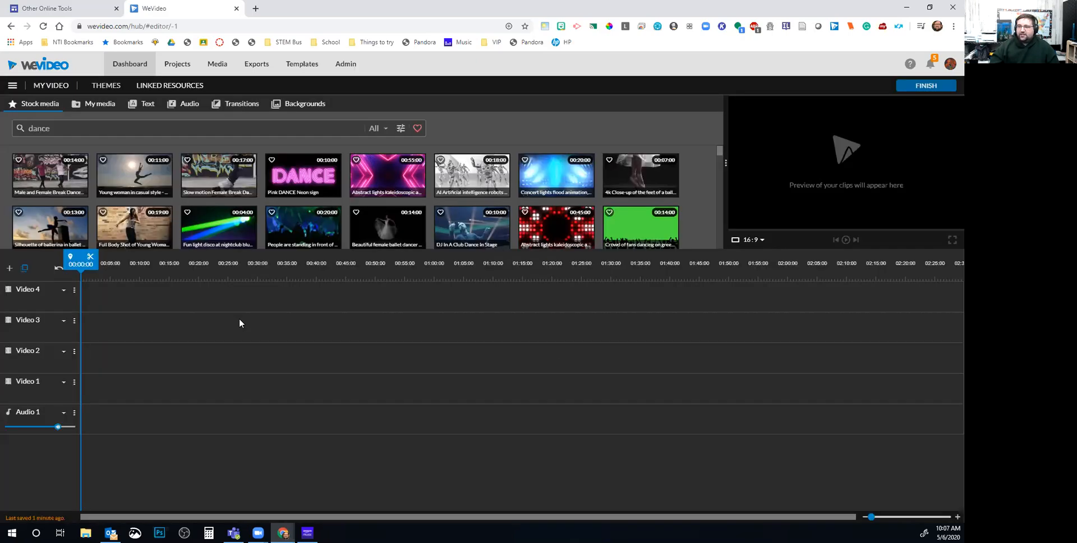
left_click(9, 270)
left_click(552, 360)
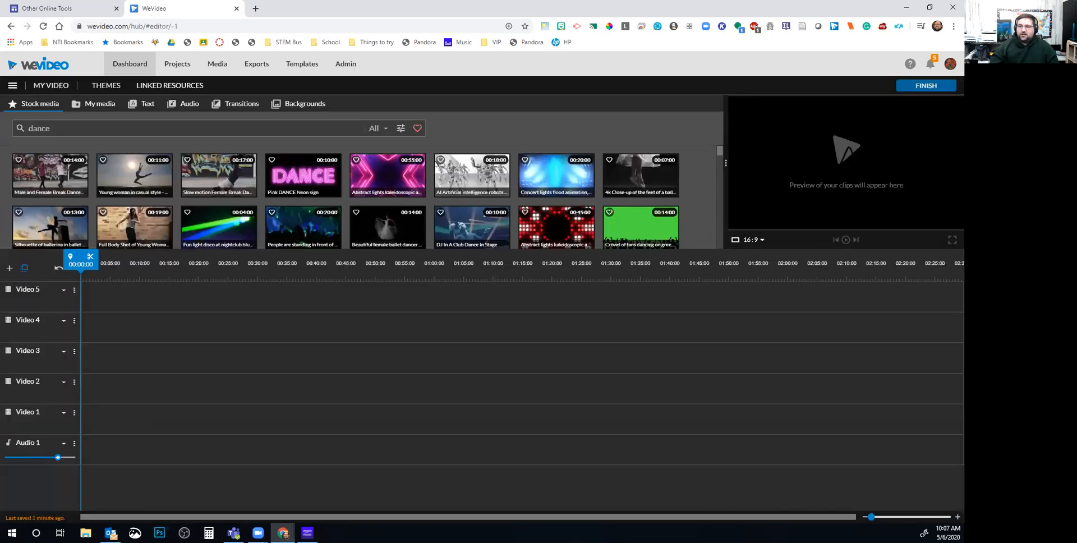
left_click(10, 269)
left_click(555, 359)
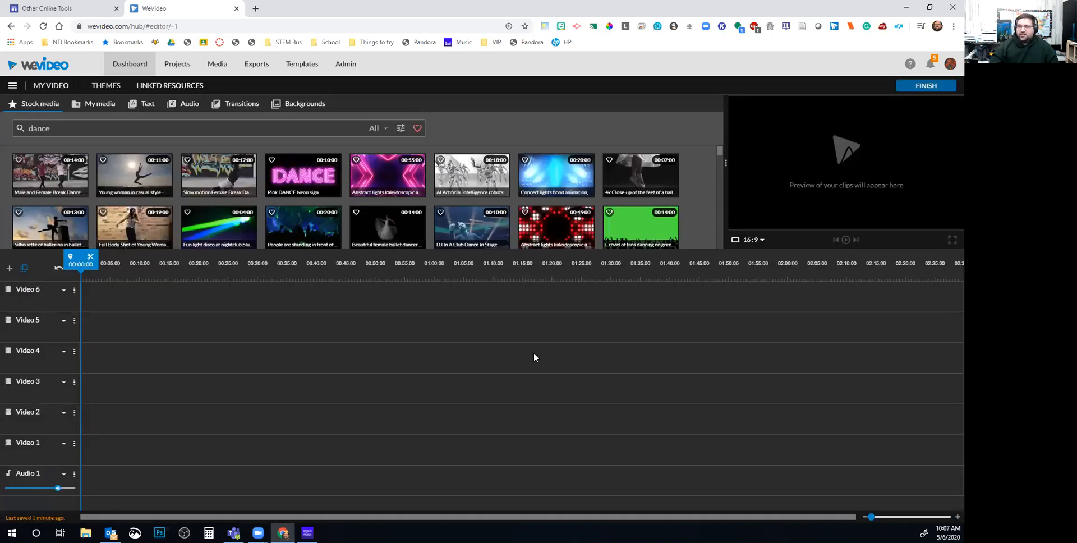
left_click(9, 269)
left_click(539, 359)
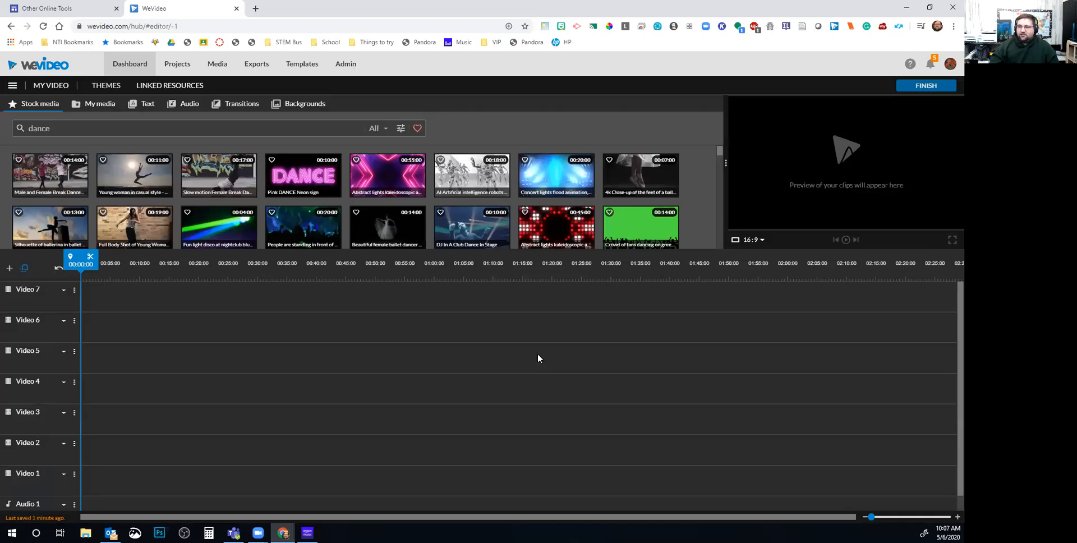
scroll(129, 415, "down", 1)
scroll(93, 428, "up", 1)
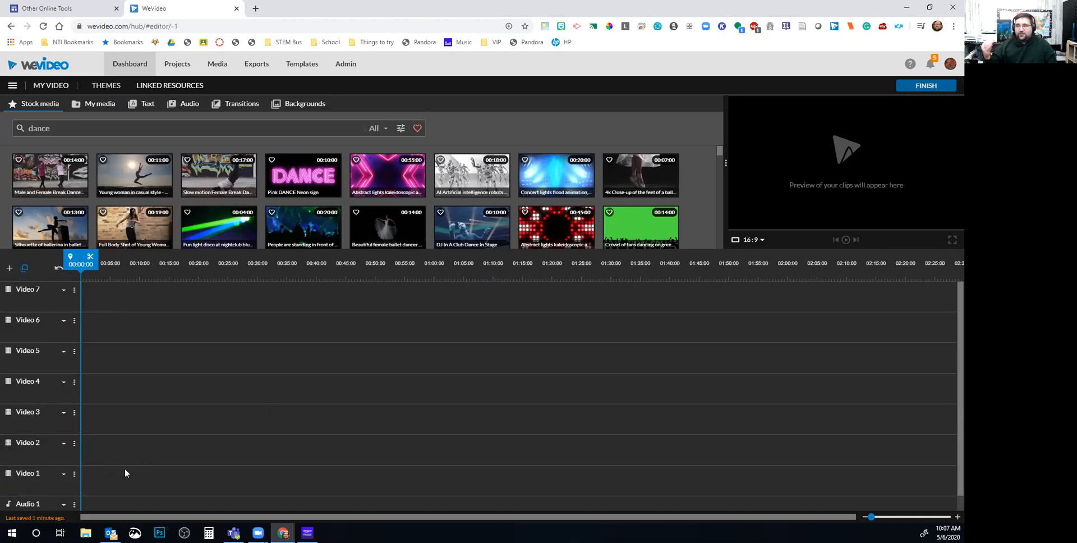
Try the Pink DANCE Neon clip on Video 1, remove it, and replace the 'dance' search
left_click_drag(320, 171, 232, 484)
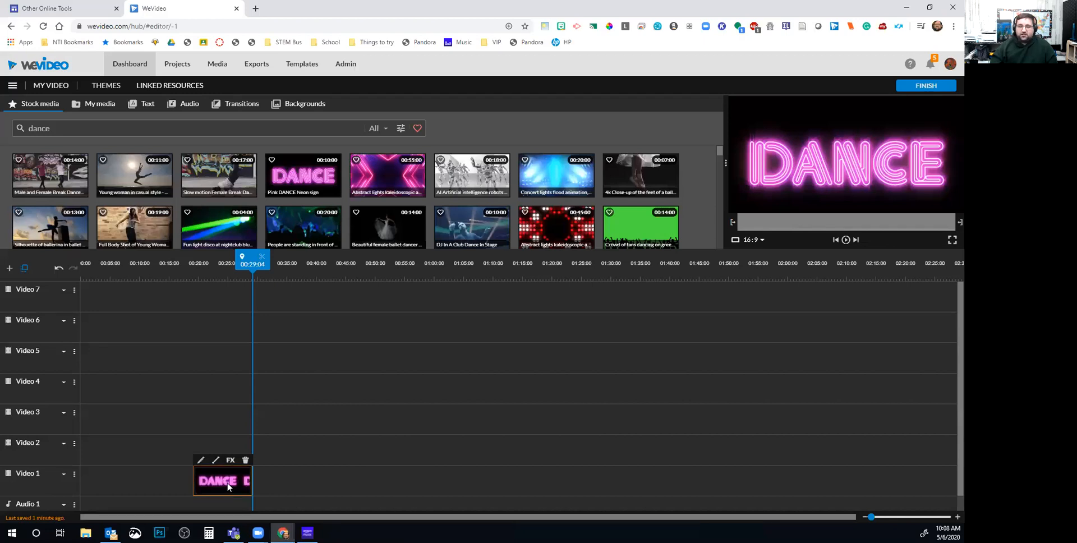
left_click(246, 460)
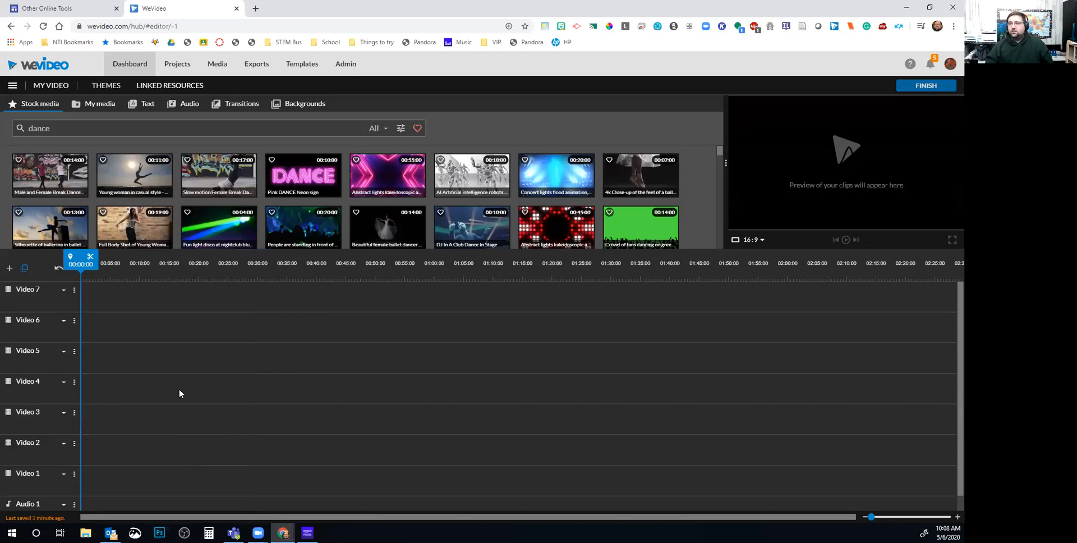
left_click_drag(94, 128, 15, 131)
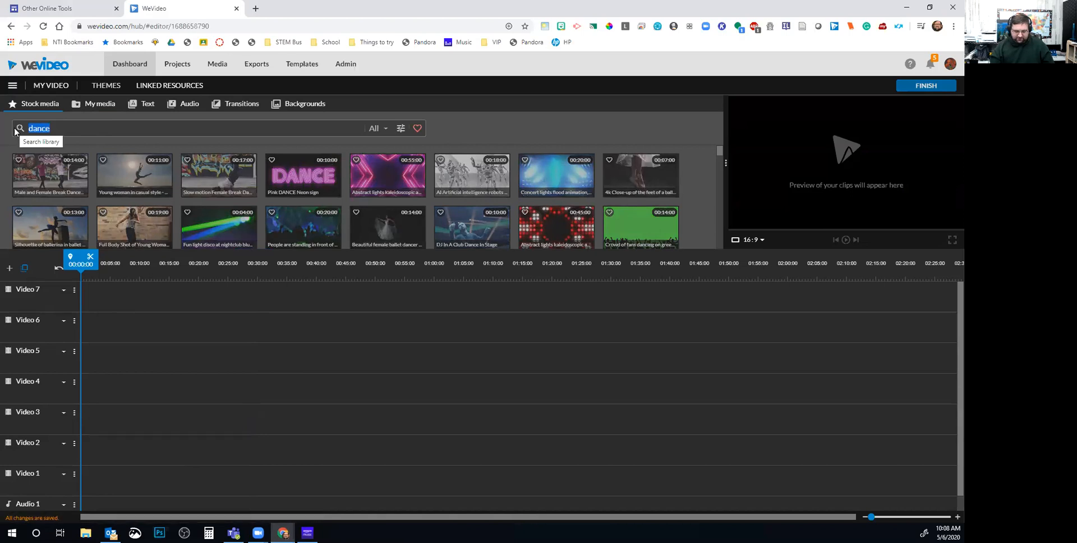
type("d")
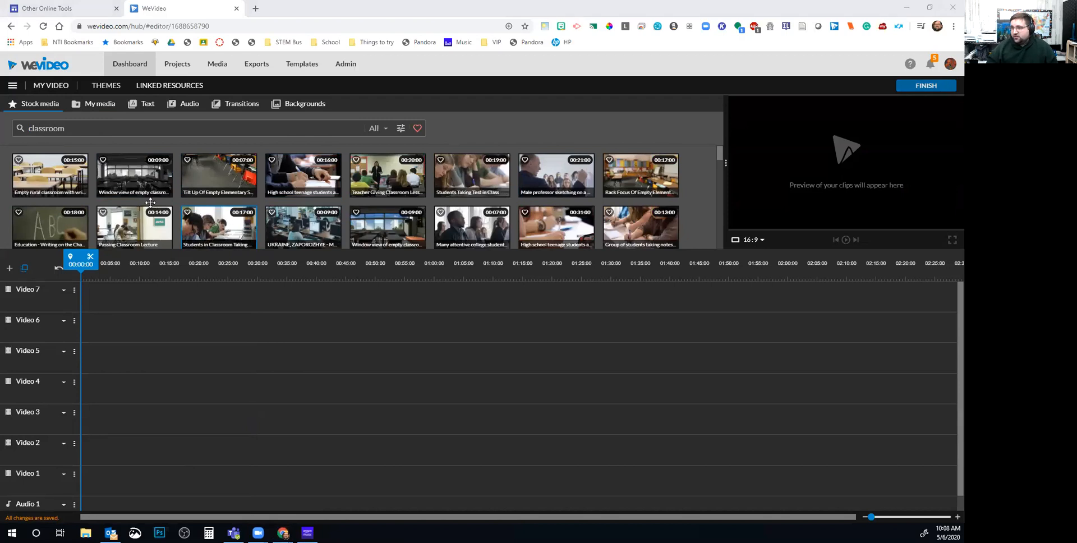
Stack classroom stock clips on Video 2–6: rural classroom, window view, tilting classroom, teenage students, students taking test
left_click(67, 187)
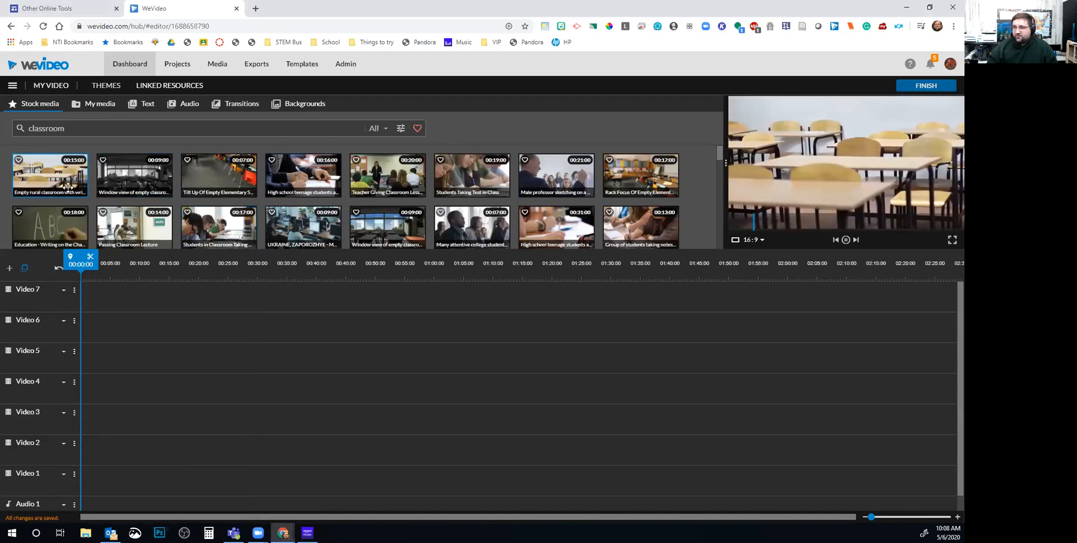
left_click_drag(68, 187, 97, 439)
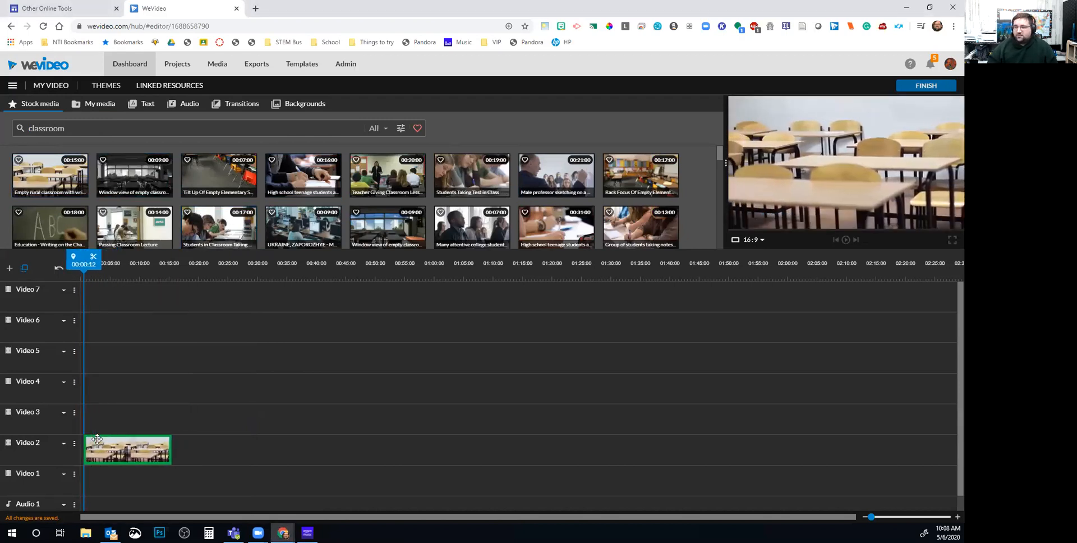
left_click(151, 178)
left_click_drag(151, 179, 111, 418)
left_click_drag(219, 175, 103, 397)
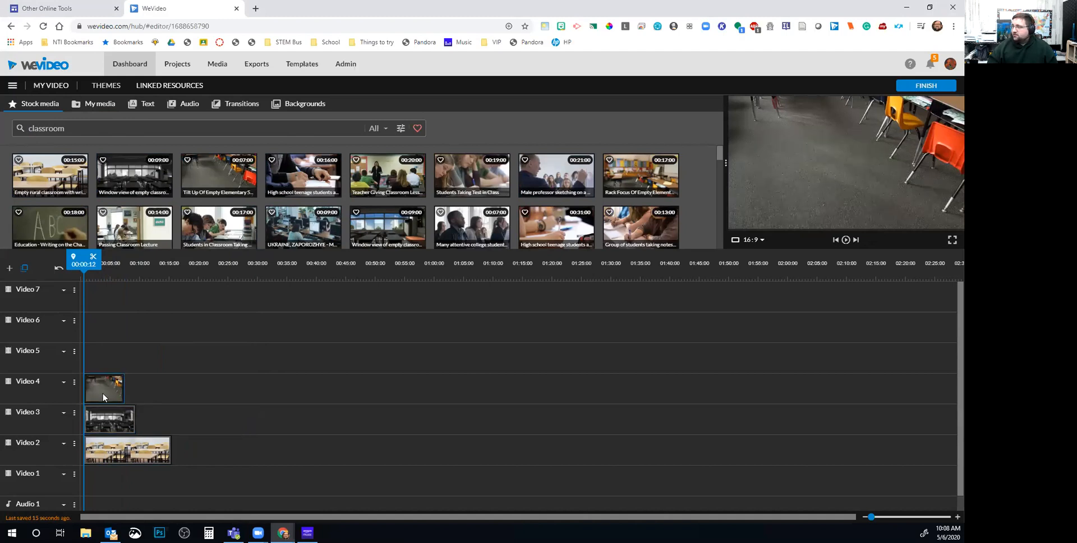
left_click(283, 174)
left_click_drag(283, 174, 95, 347)
left_click_drag(387, 174, 377, 177)
left_click_drag(479, 176, 101, 328)
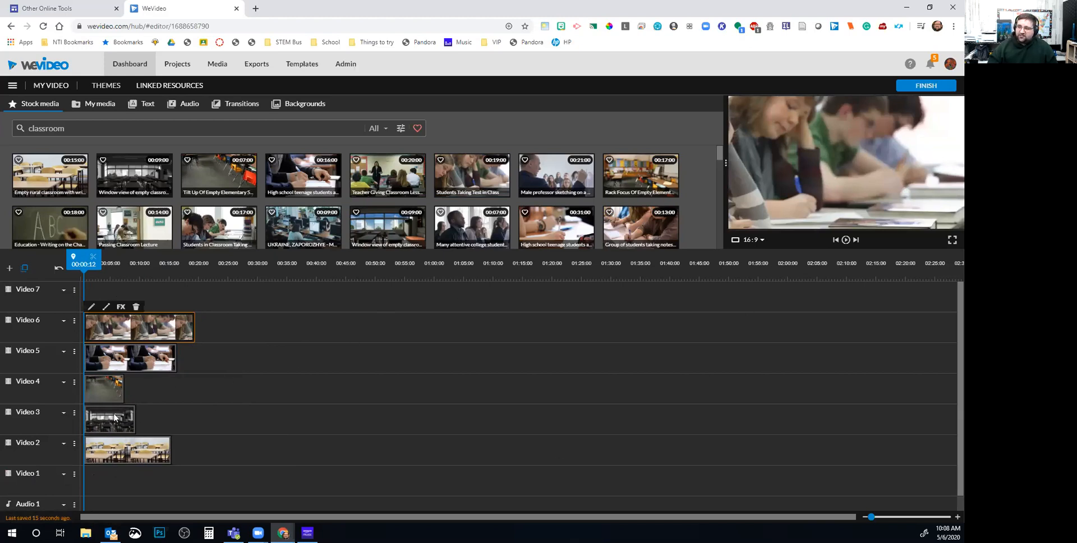
Preview, then shift Video 3 and 4 clips to ~00:32 and swap writing/student clips (00:48, 00:29)
left_click(846, 240)
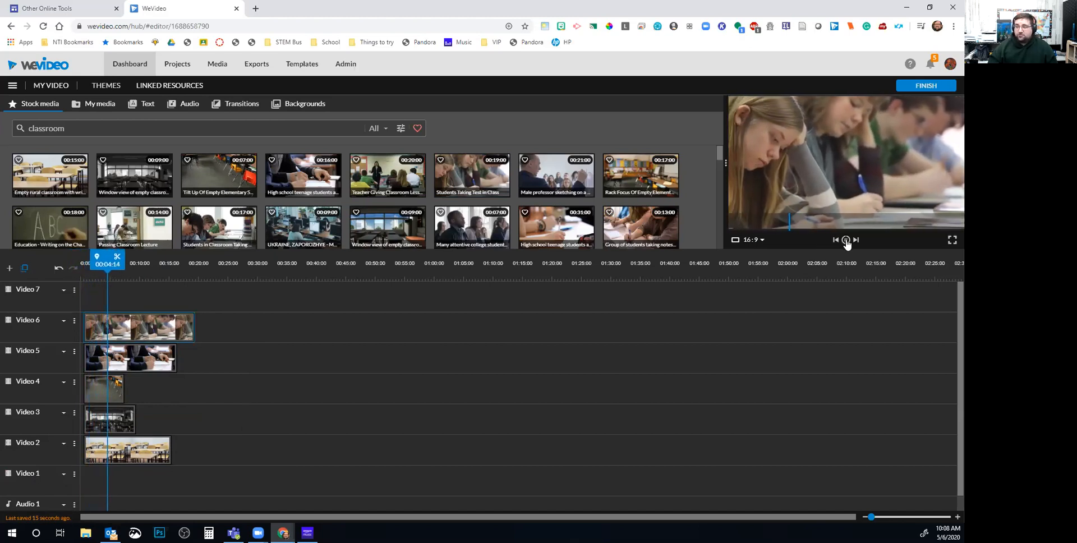
left_click(846, 240)
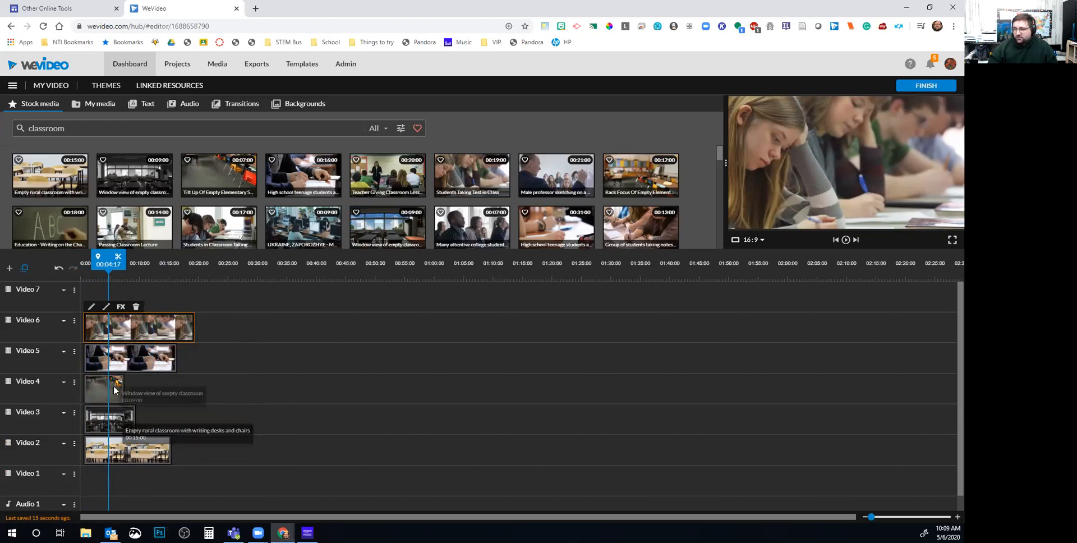
left_click(123, 456)
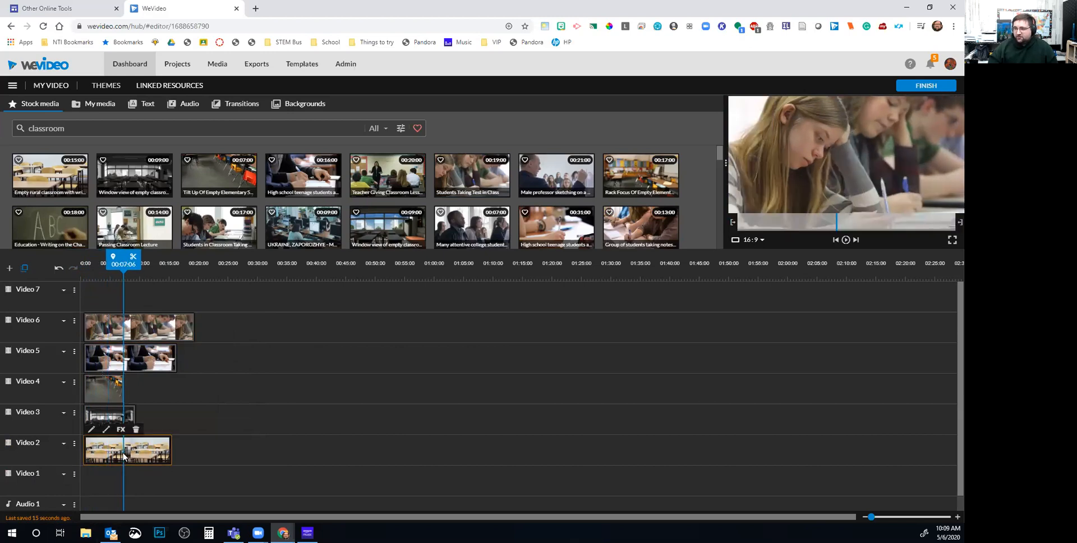
left_click_drag(110, 415, 299, 407)
left_click_drag(93, 387, 293, 391)
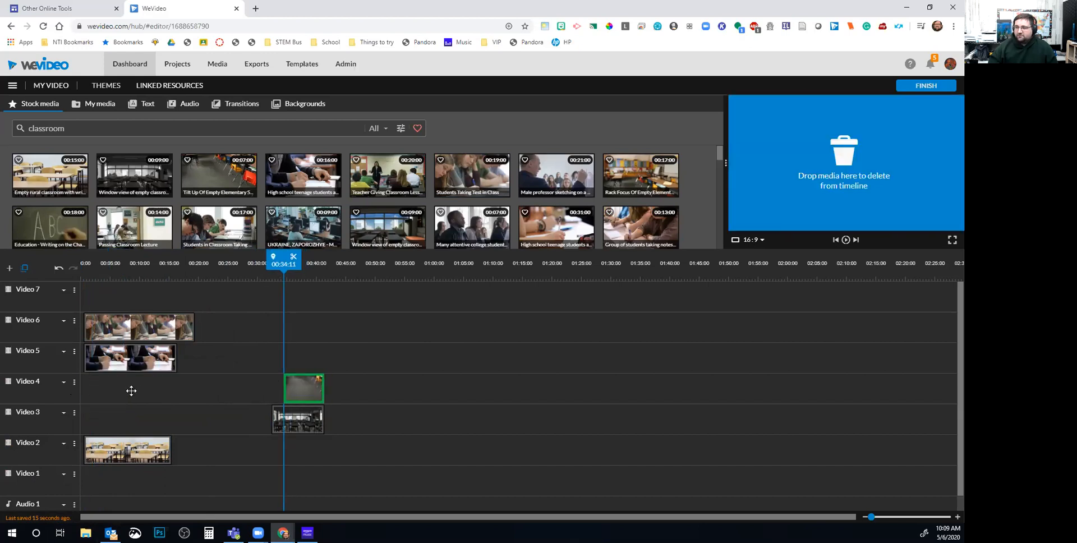
left_click_drag(150, 358, 430, 330)
left_click_drag(275, 314, 317, 357)
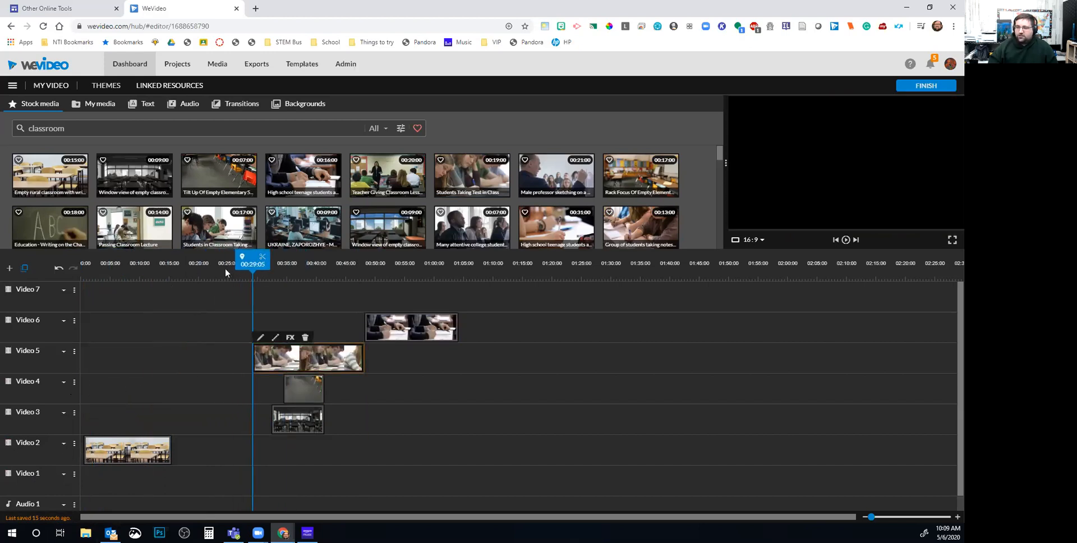
Rename tracks Video 2 and Video 3 to Desk Scene and Dark Classroom
left_click(112, 265)
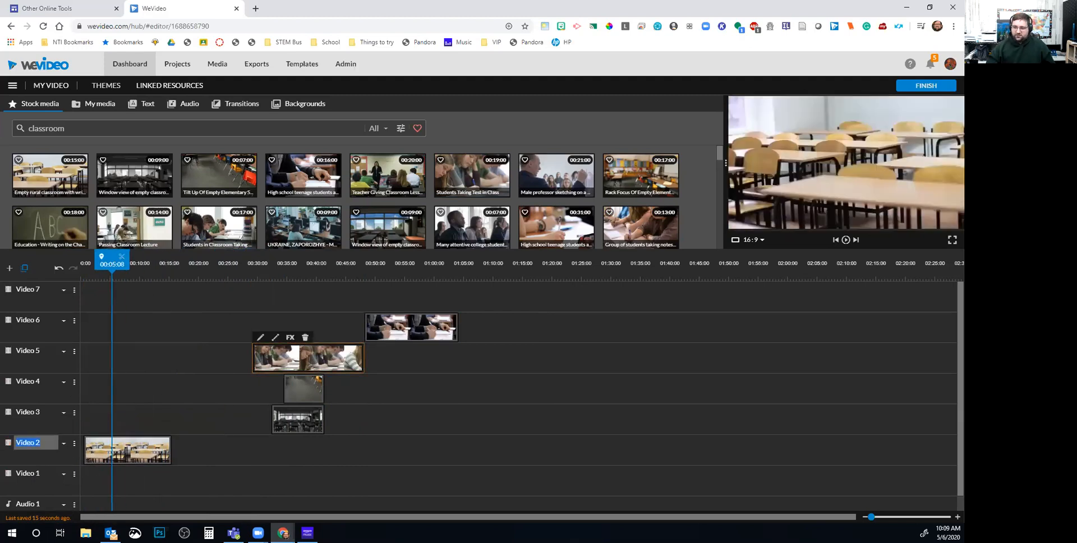
type("Desk Scene")
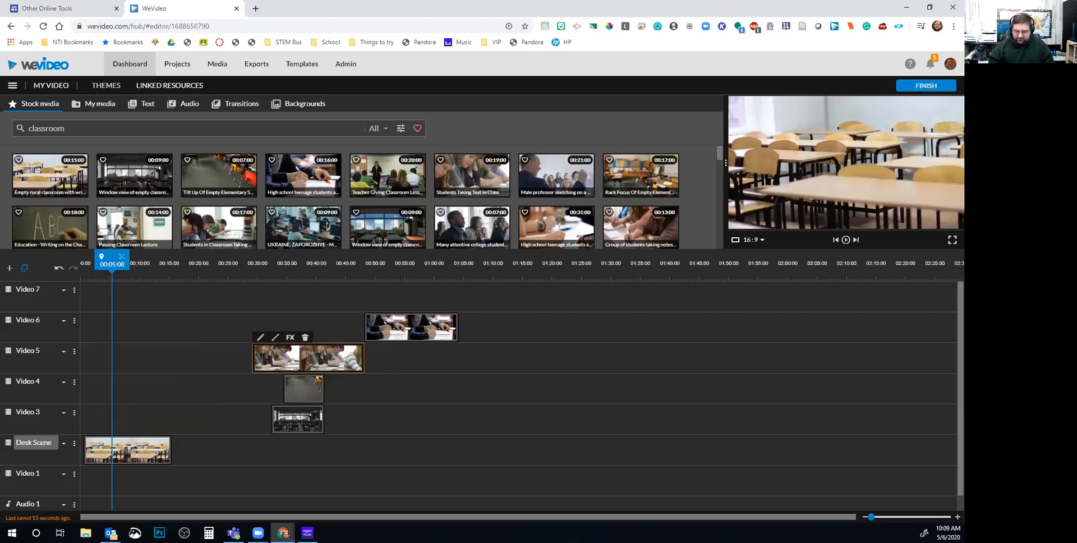
key("Return")
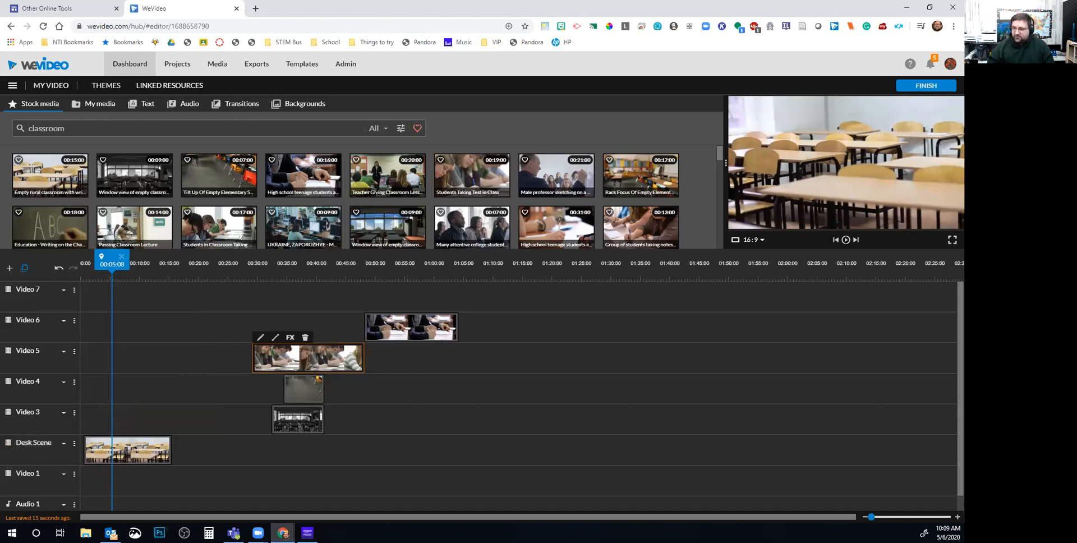
left_click(31, 413)
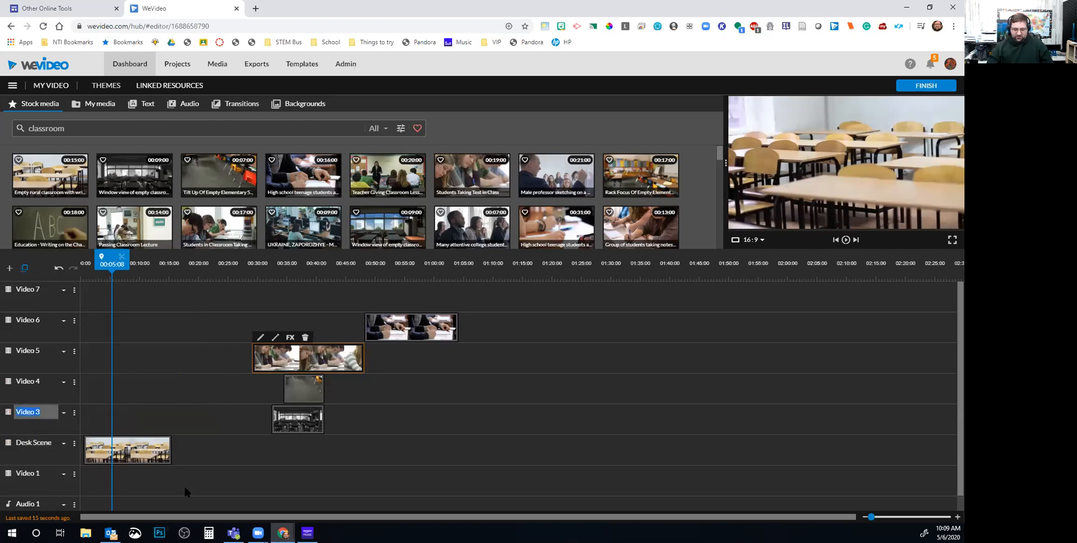
type("Dark")
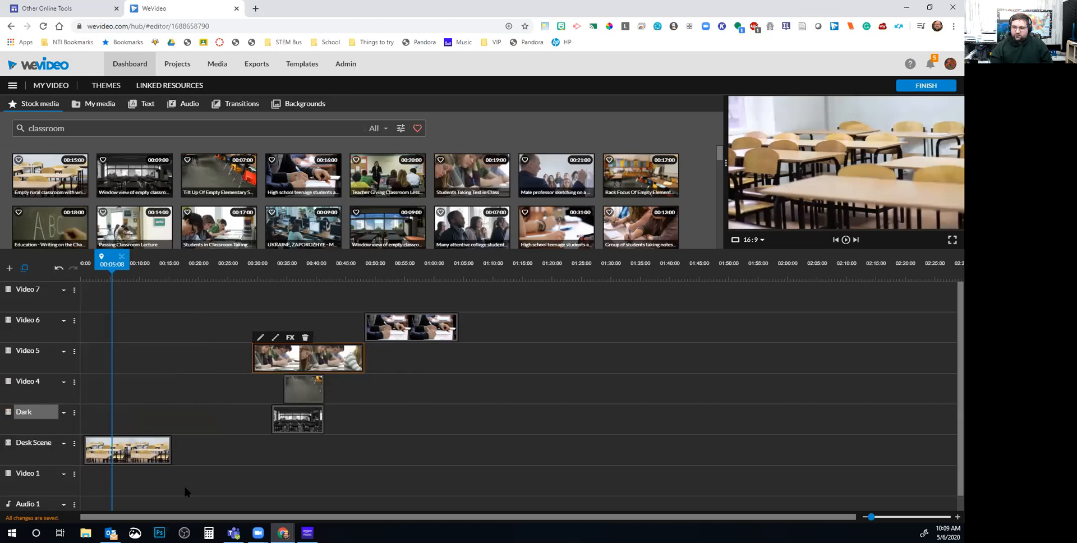
type(" Classroom")
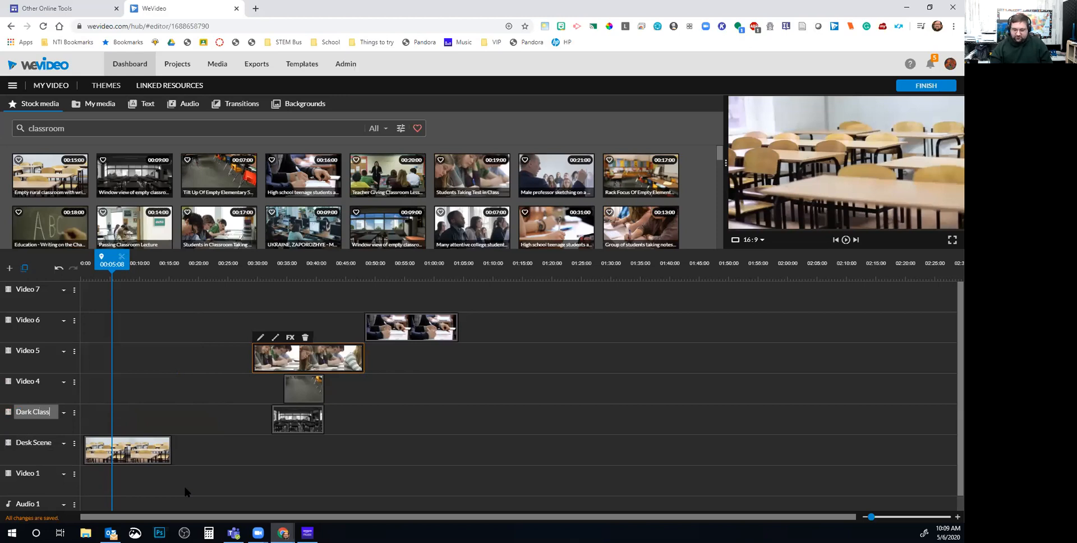
key("Return")
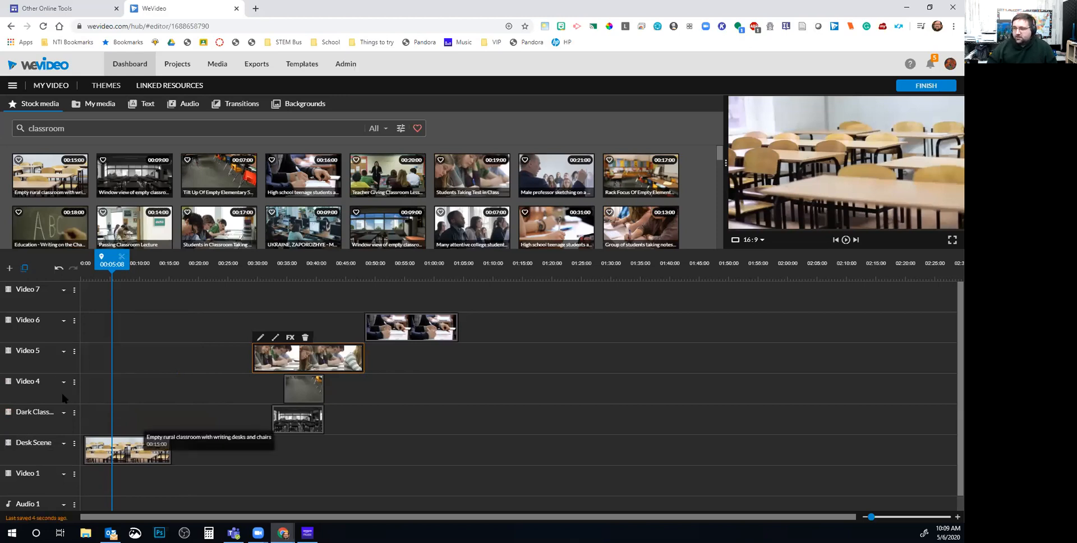
Rename tracks Video 4, 5 and 6 to Chair, Student and Writing
left_click(35, 377)
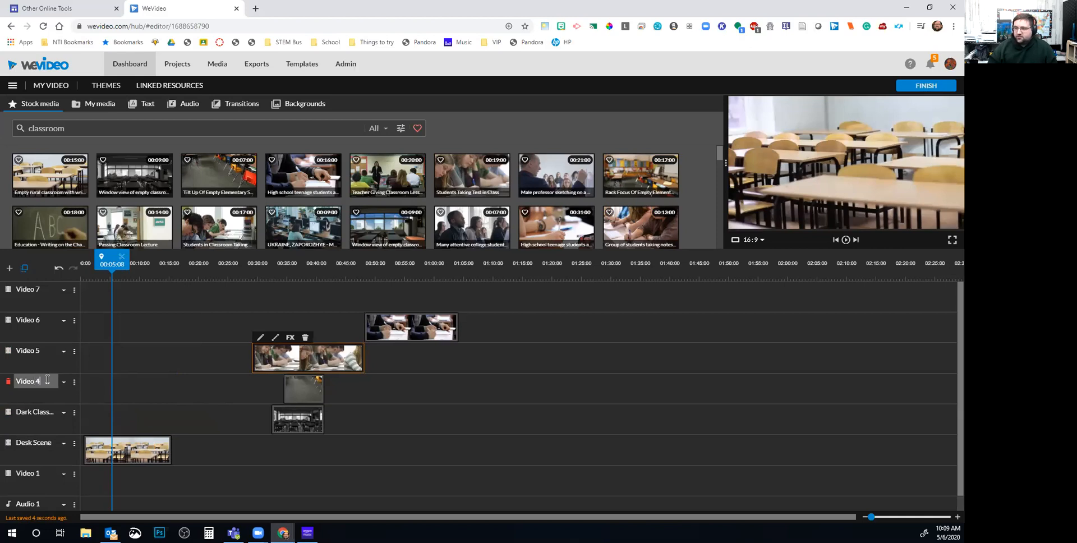
type("Chair")
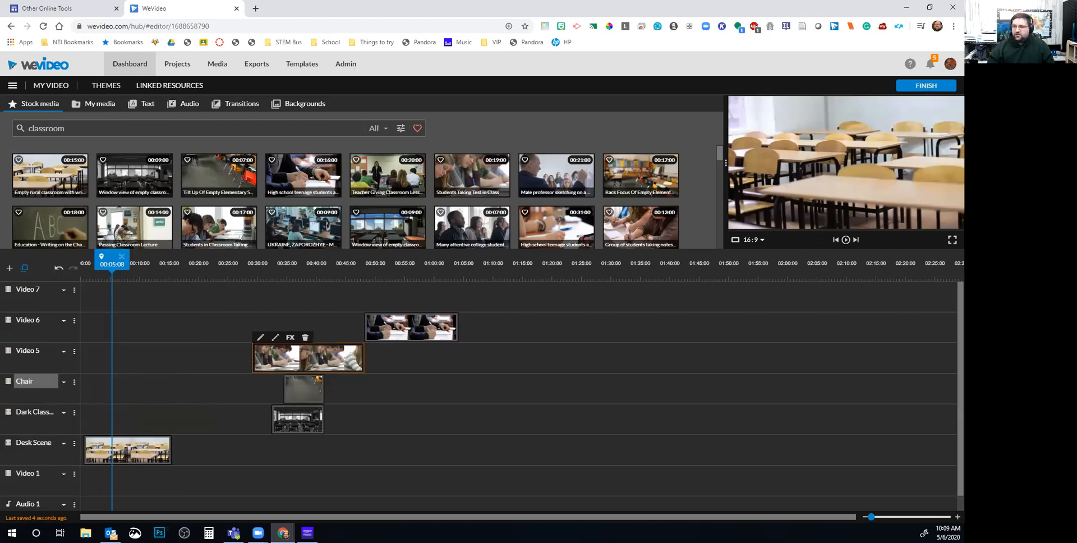
key("Return")
left_click(36, 351)
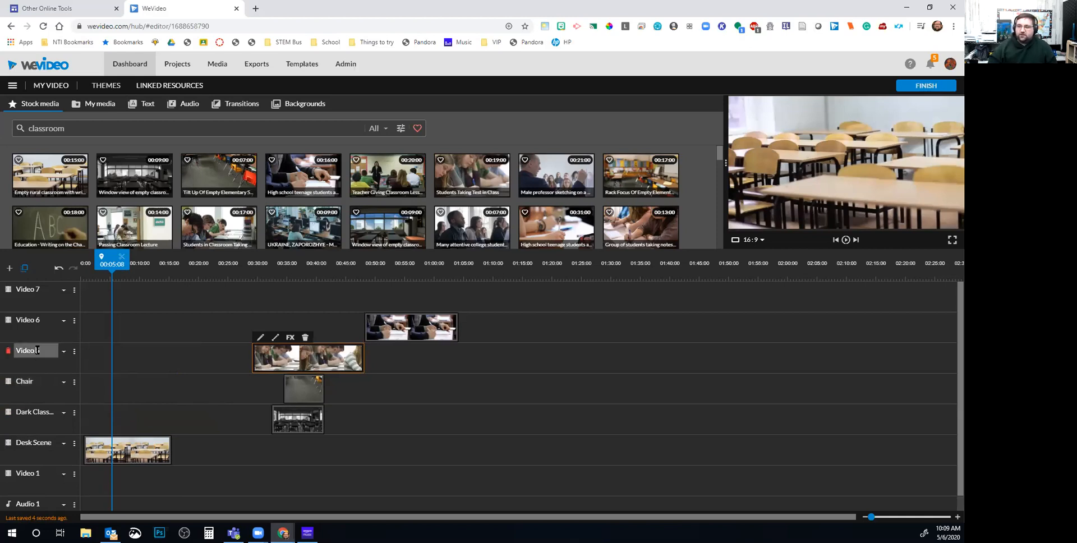
type("Student")
key("Return")
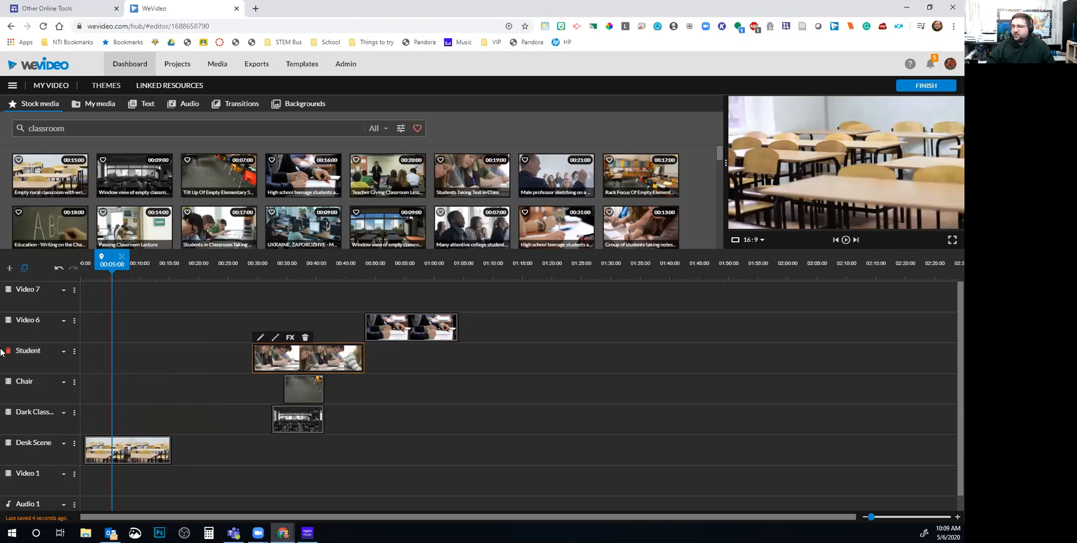
left_click(32, 319)
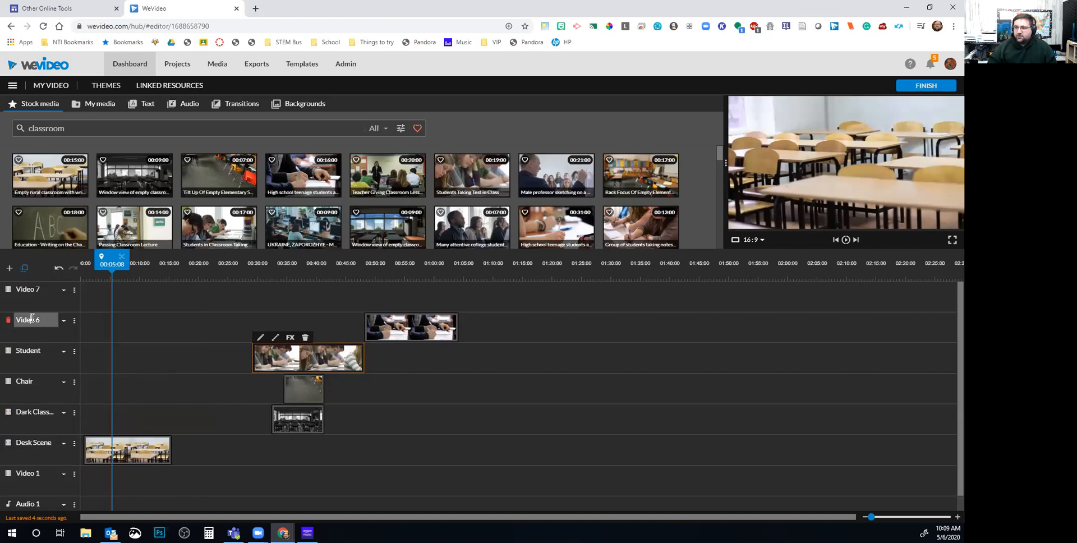
type("Writing")
key("Return")
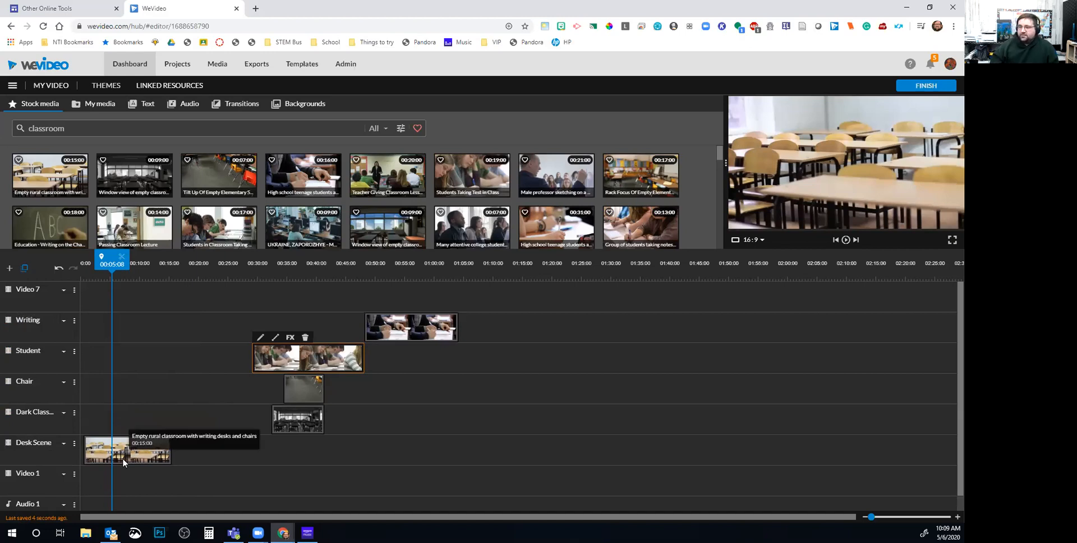
Move the desk classroom clip to about 00:11 and place Blue Smoke at 00:00 on Video 1
left_click_drag(137, 460, 196, 455)
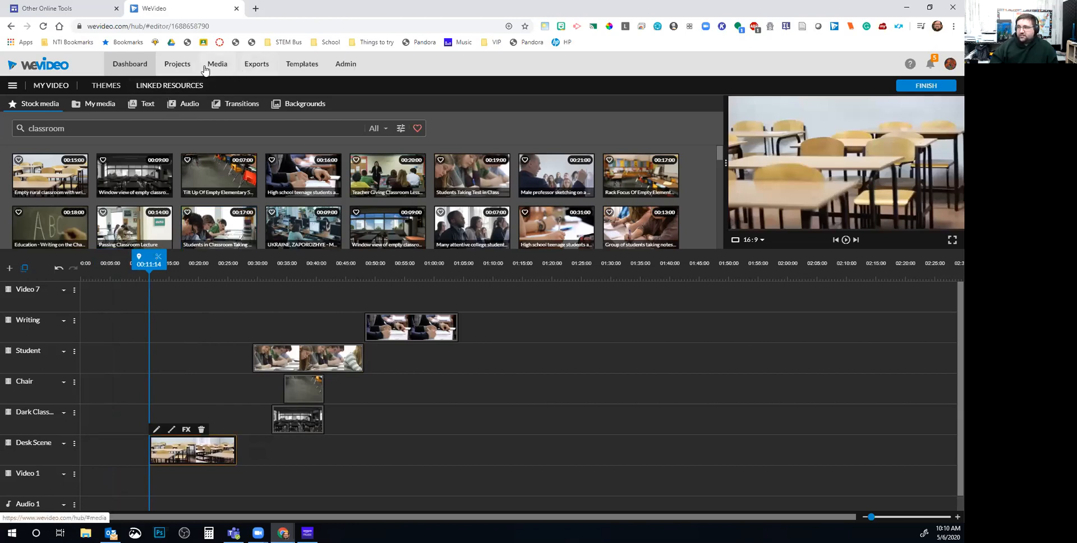
left_click(307, 108)
scroll(307, 216, "down", 3)
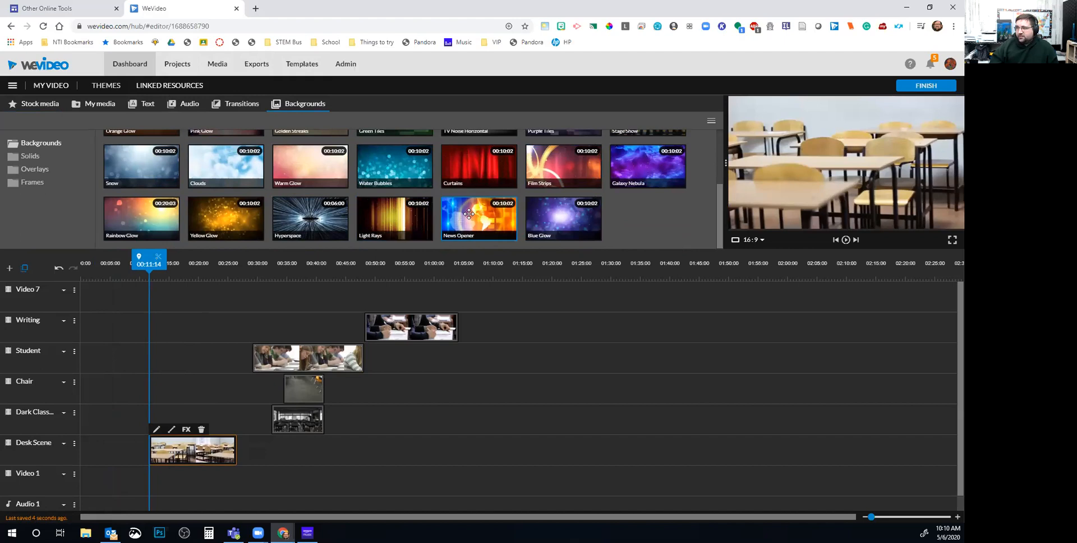
scroll(180, 199, "up", 2)
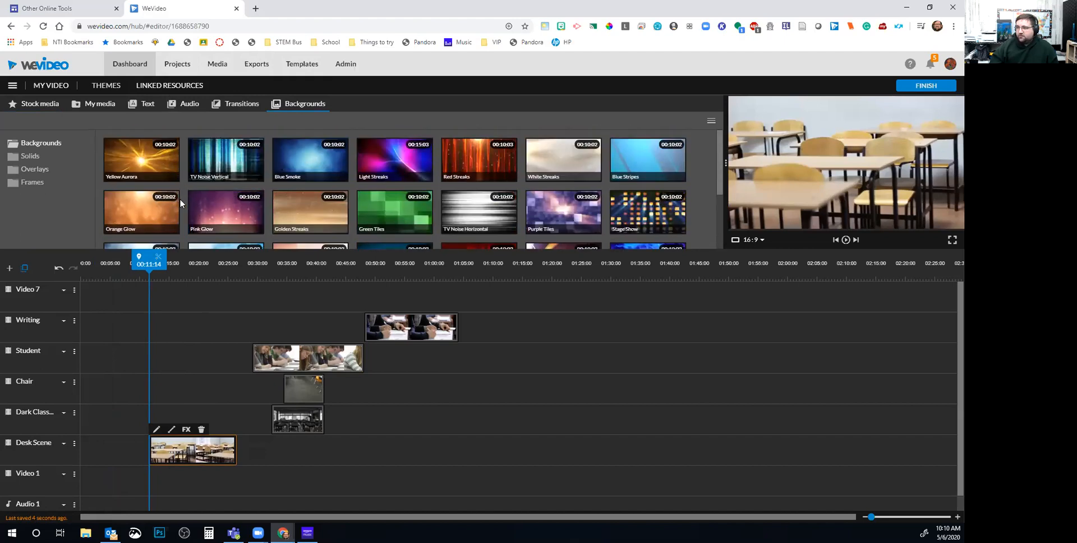
left_click_drag(309, 162, 78, 504)
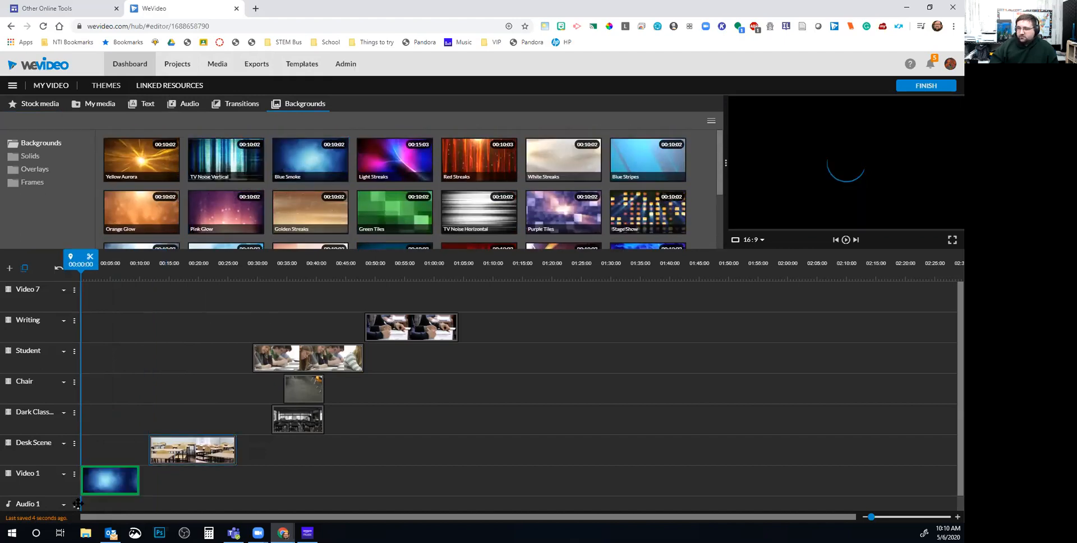
left_click_drag(96, 486, 94, 485)
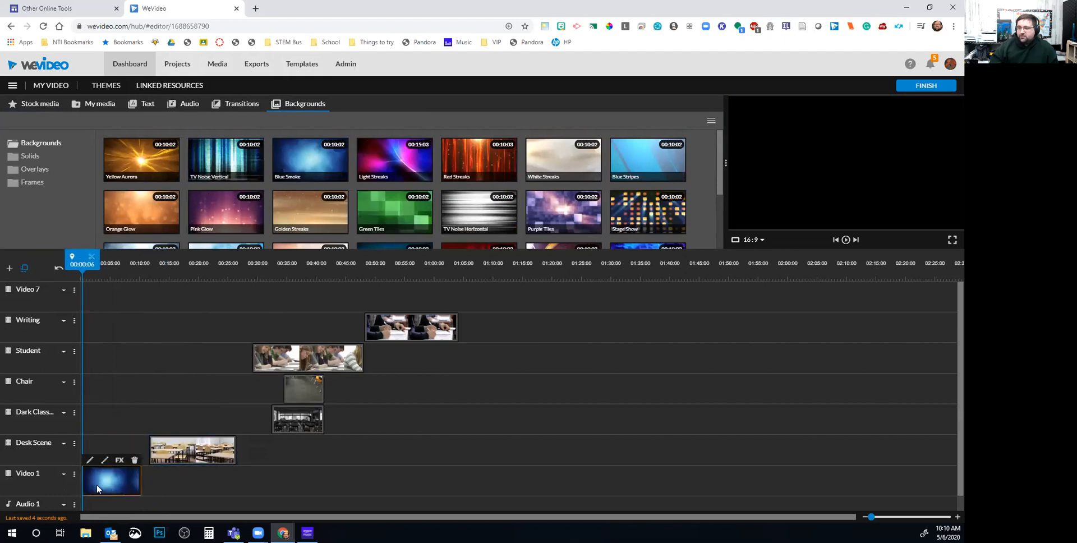
Place the Sparkle - Title template at 0:00 on Desk Scene and save it unchanged
left_click(145, 105)
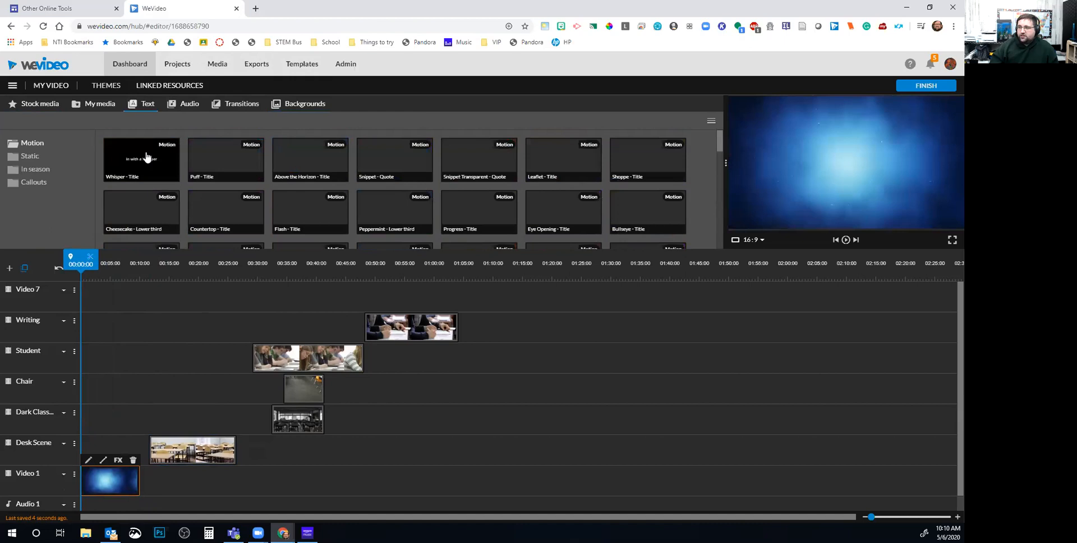
scroll(241, 188, "down", 1)
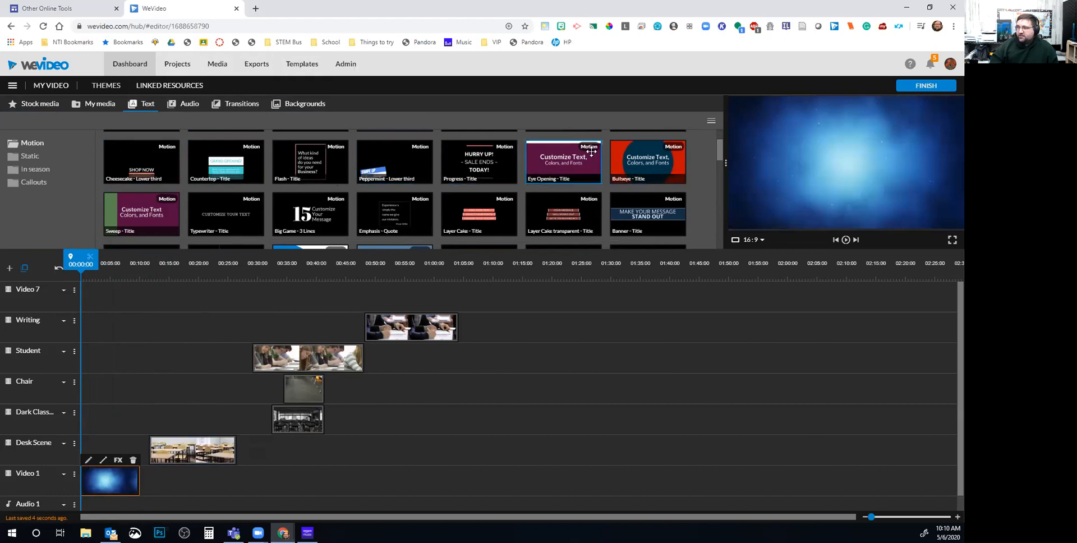
scroll(479, 175, "down", 1)
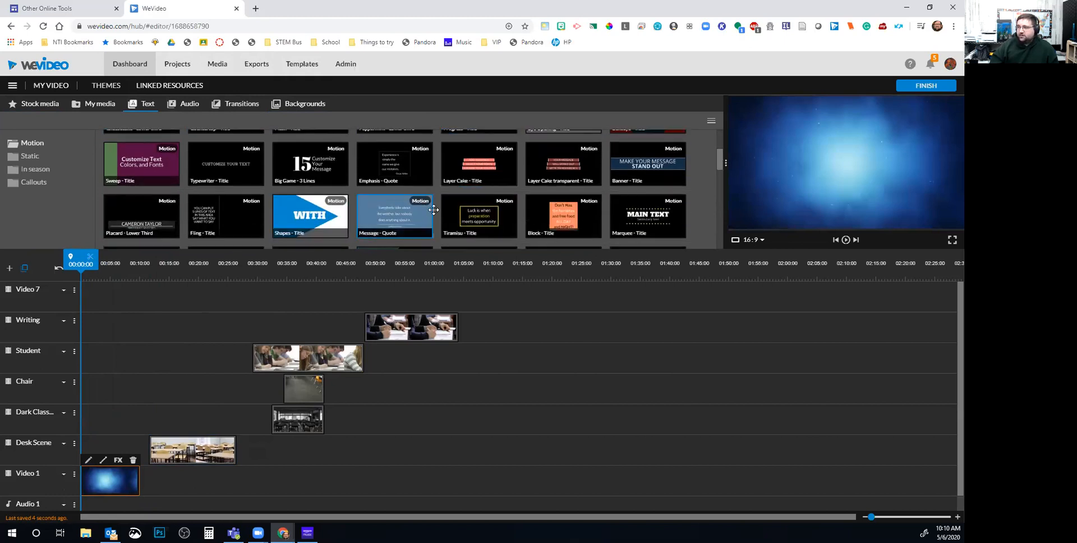
scroll(597, 220, "down", 1)
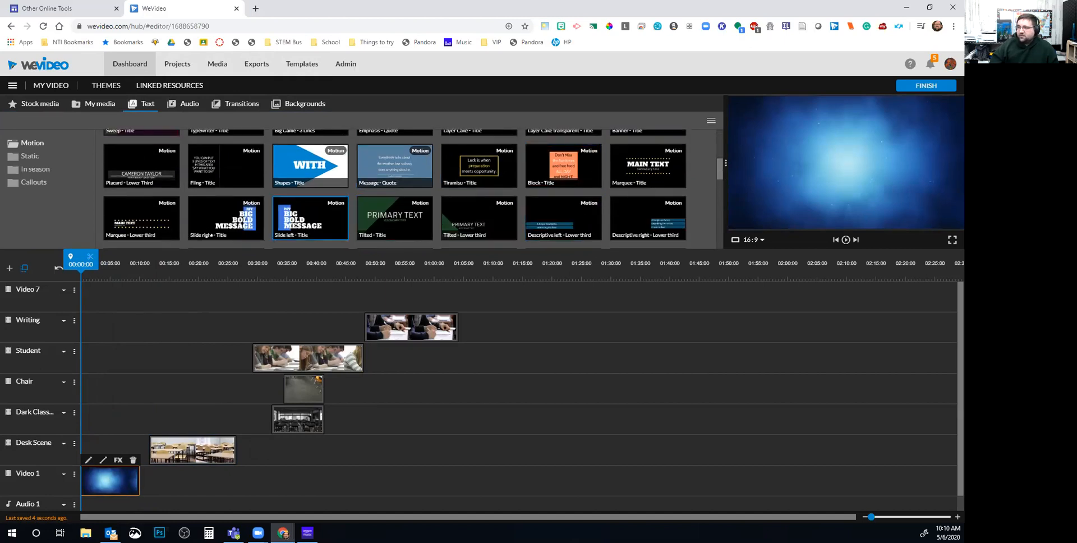
scroll(365, 229, "down", 1)
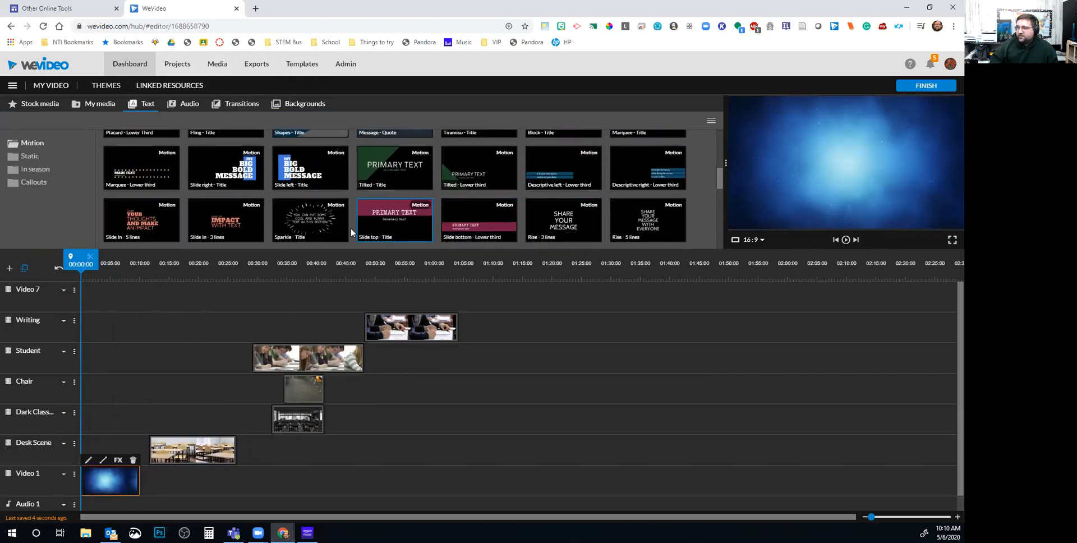
left_click_drag(319, 227, 94, 460)
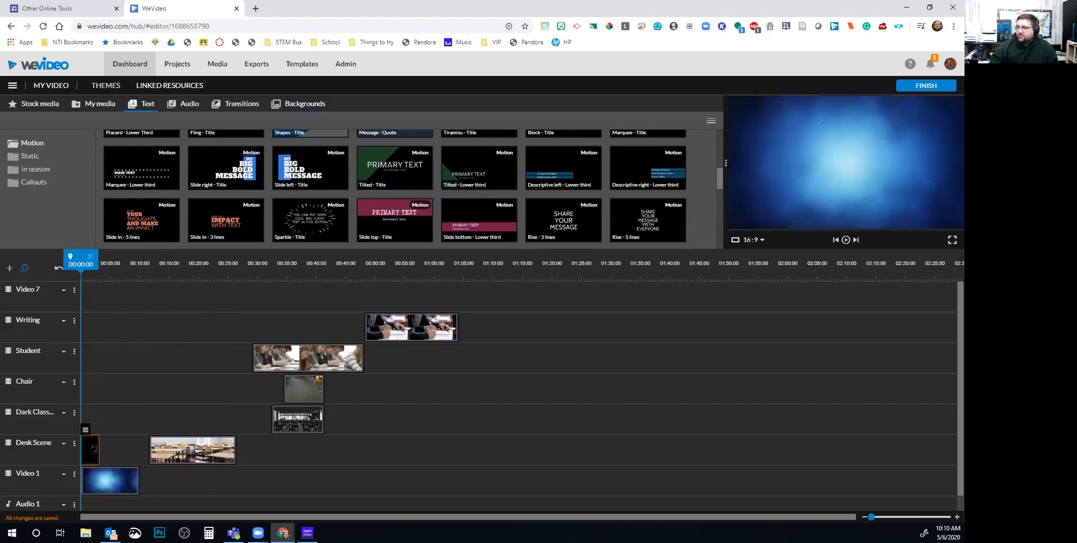
double_click(92, 452)
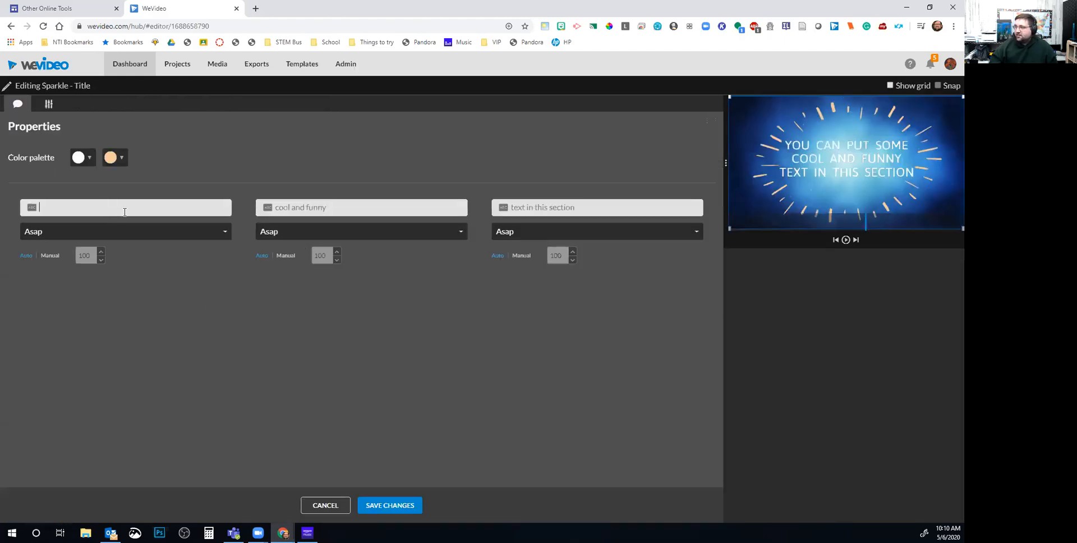
left_click(375, 506)
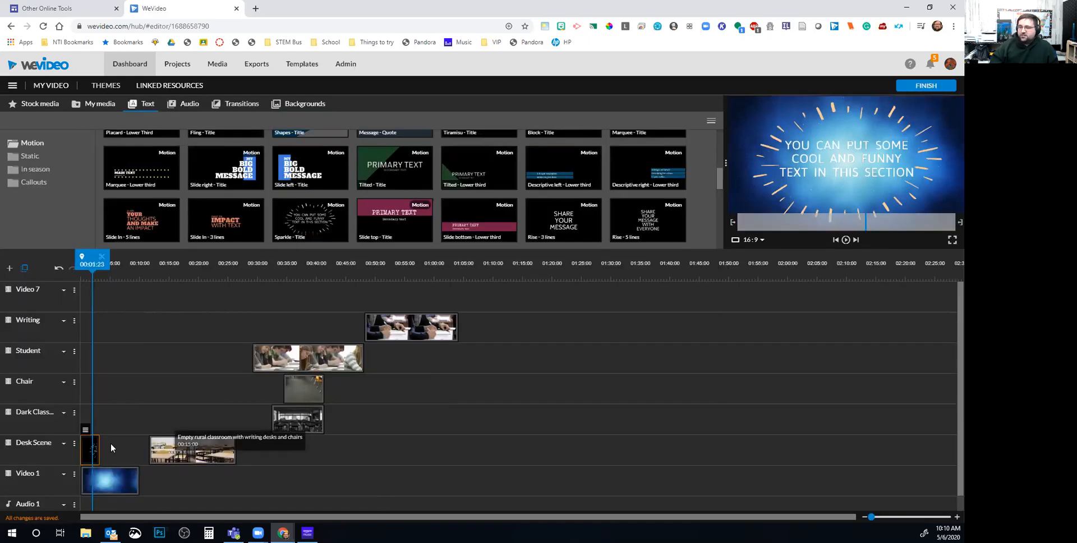
Stretch the Sparkle title to about 00:05 and add a Cross fade at the blue background's end
left_click_drag(98, 449, 105, 451)
left_click(196, 455)
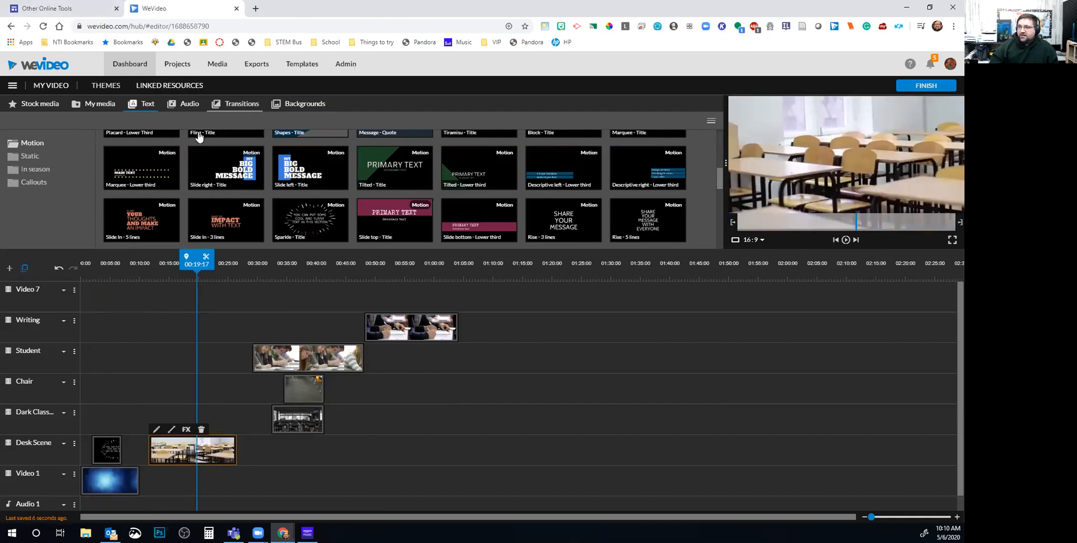
left_click(237, 103)
mouse_move(159, 152)
left_mouse_down()
mouse_move(137, 401)
mouse_move(151, 483)
left_mouse_up()
Slide the desk classroom clip slightly earlier and play back from about 00:06
left_click_drag(187, 451, 178, 452)
left_click_drag(141, 258, 122, 263)
key("space")
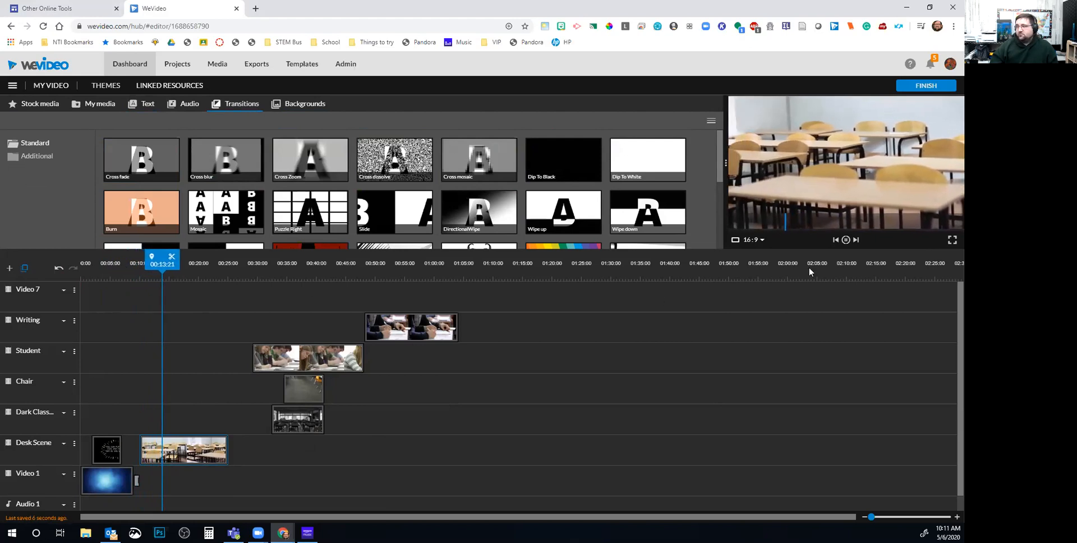
Split Desk Scene at 00:16:19, move its second half to ~00:30, start the window clip there, add a cross fade
left_click(846, 240)
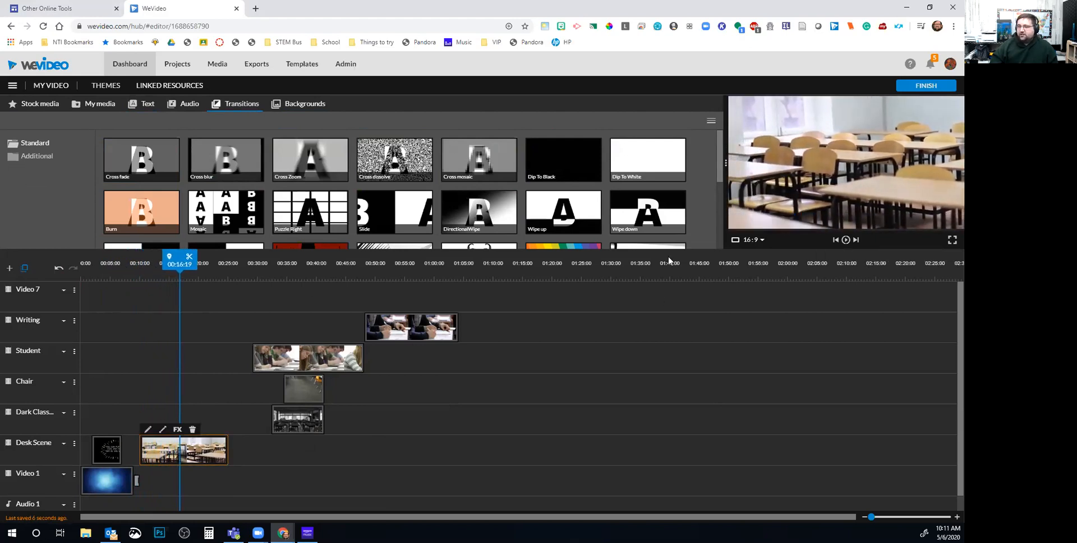
left_click(191, 258)
left_click_drag(210, 450, 289, 451)
left_click_drag(240, 417, 203, 418)
left_click_drag(160, 341, 189, 456)
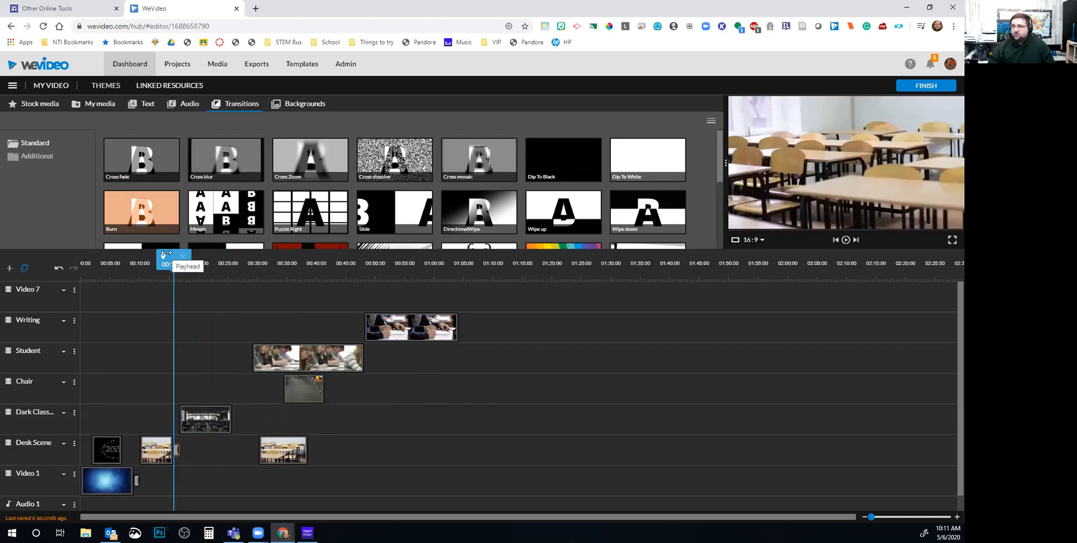
left_click_drag(168, 262, 163, 264)
key("space")
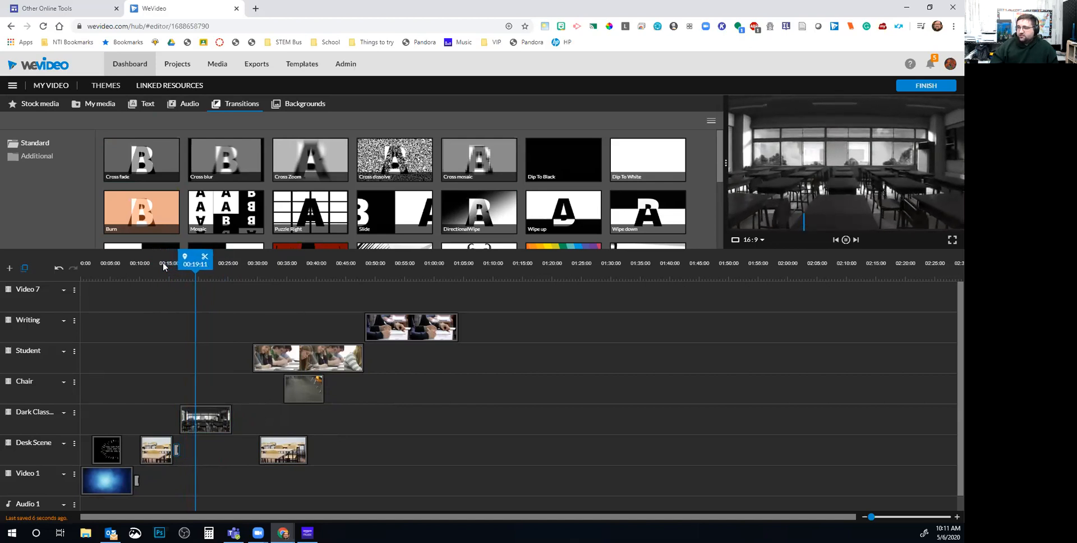
Cut the window clip at 00:22:10, move the writing clip onto Chair, and cross-fade the window clip's end
left_click(846, 241)
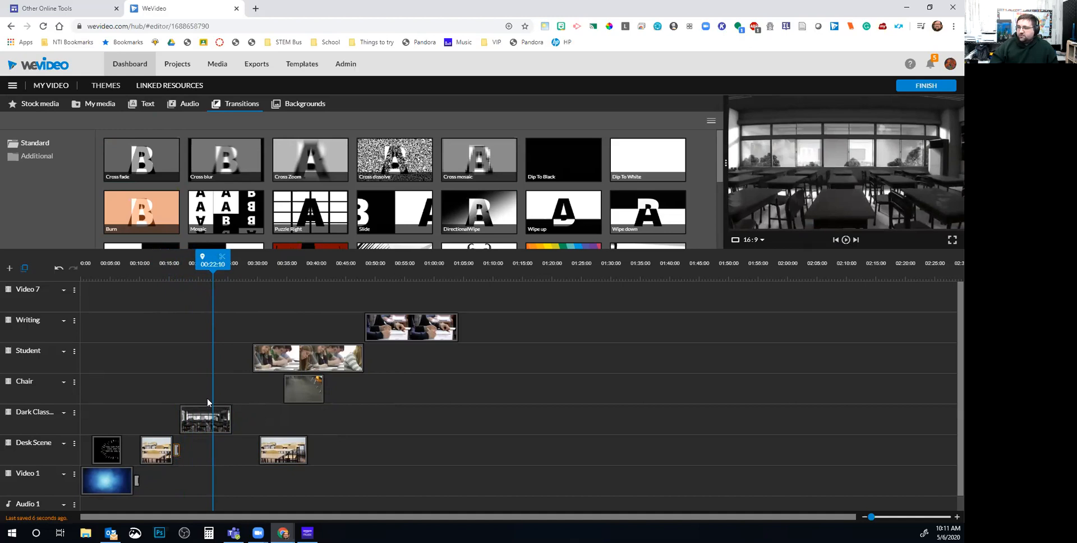
left_click(222, 257)
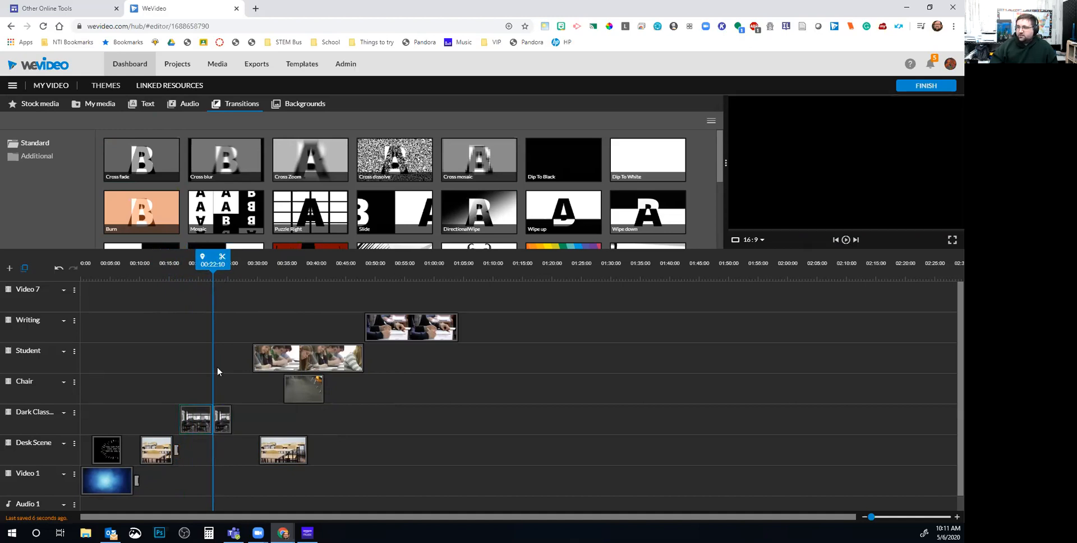
left_click(227, 422)
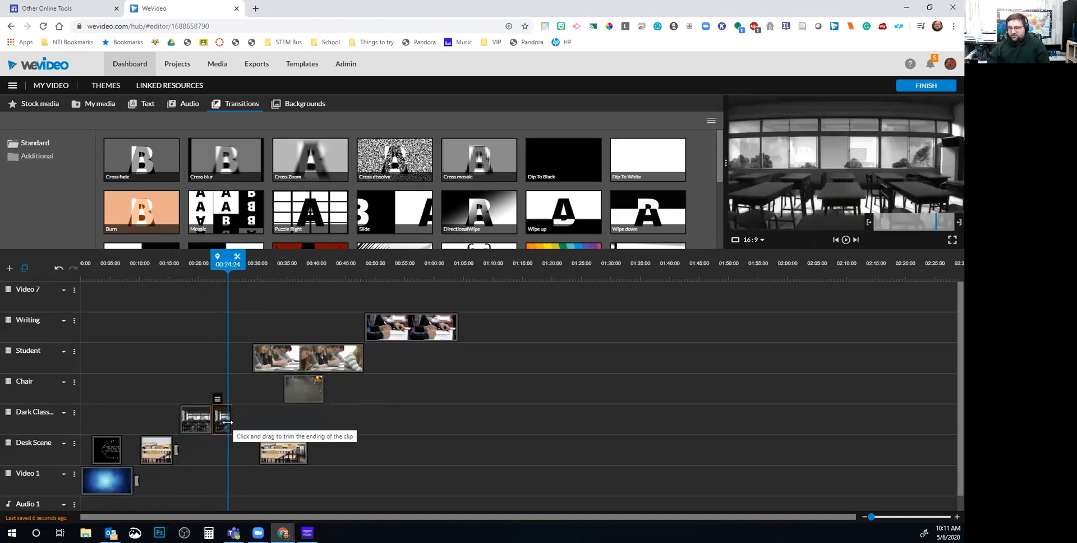
key("Delete")
mouse_move(301, 389)
left_mouse_down()
mouse_move(223, 395)
mouse_move(418, 391)
left_mouse_up()
left_click_drag(277, 363, 236, 396)
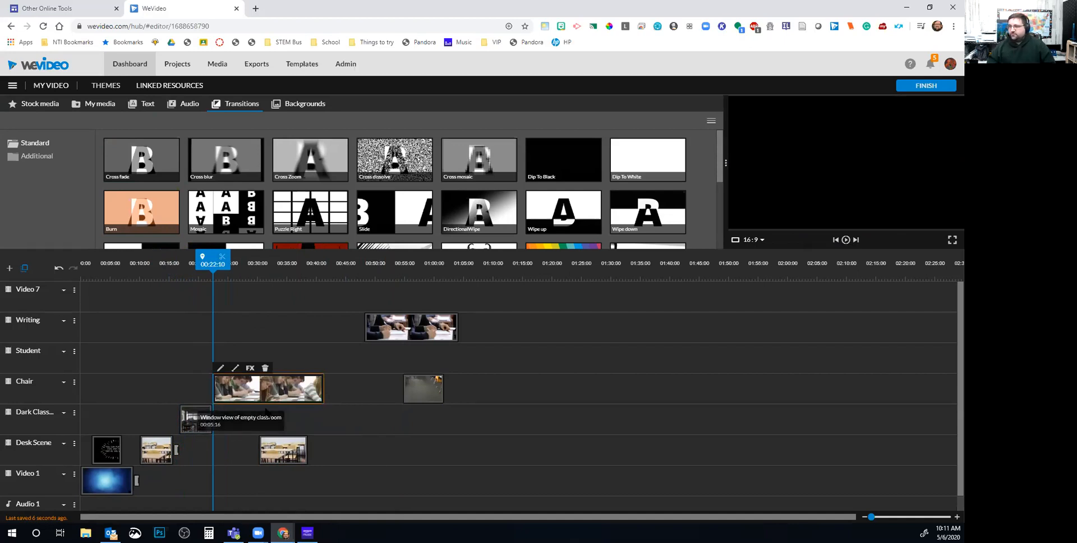
mouse_move(218, 271)
left_mouse_down()
mouse_move(205, 268)
mouse_move(227, 268)
mouse_move(218, 269)
left_mouse_up()
left_click_drag(171, 158, 210, 418)
key("space")
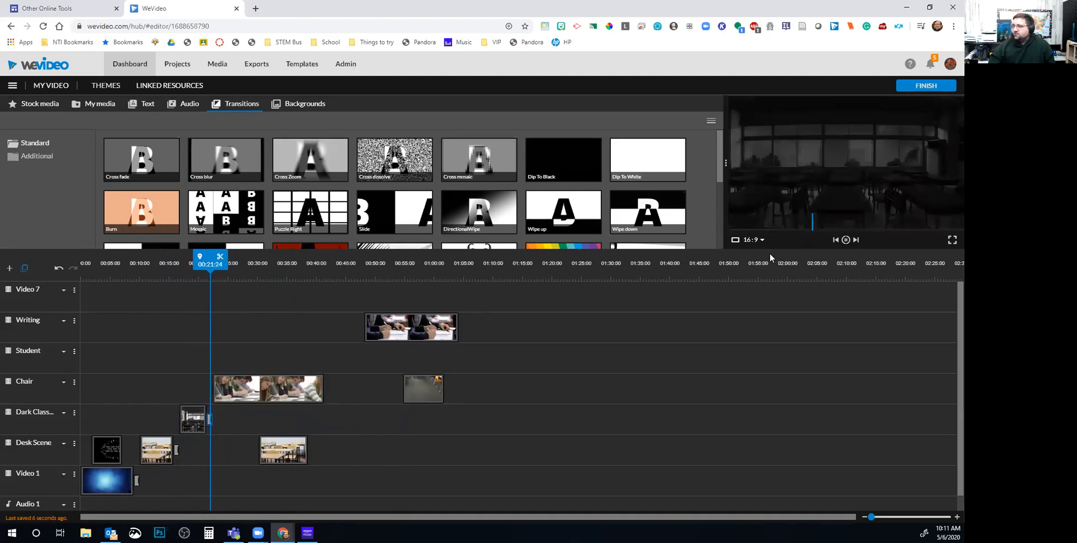
Split the students clip at 00:27:12, move its second half down a track, and put the writing clip on Student
left_click(846, 240)
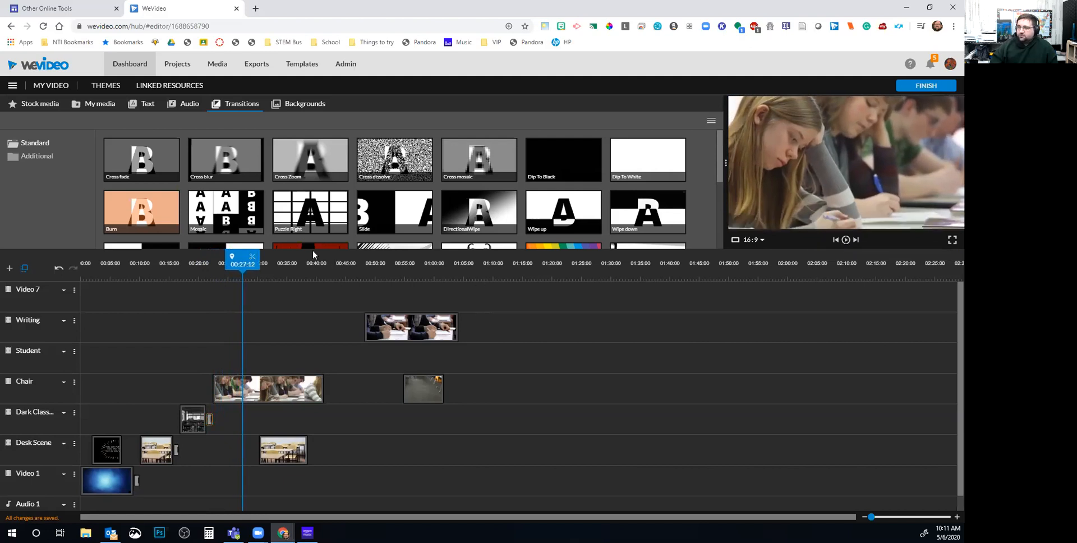
left_click(251, 256)
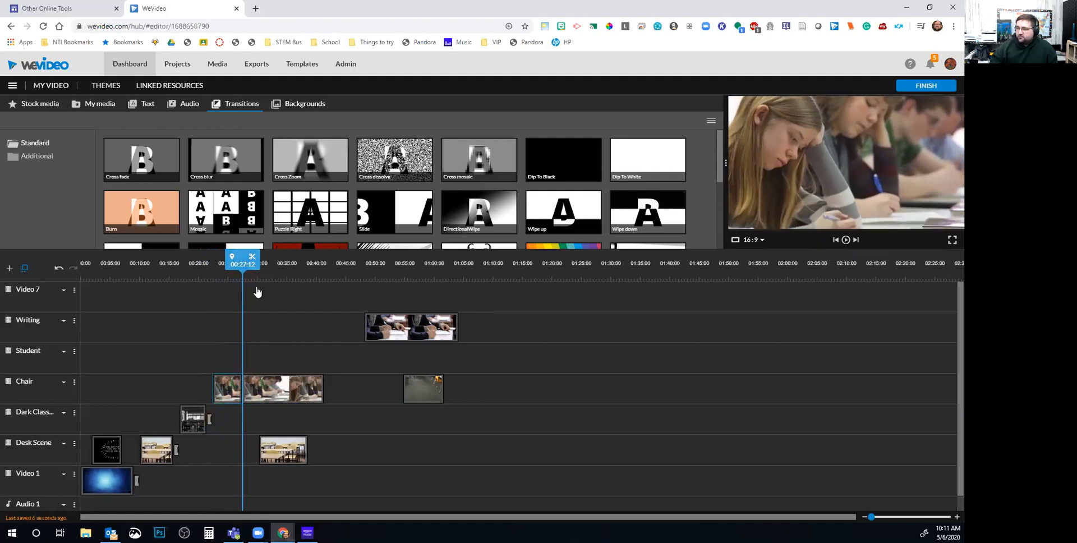
left_click_drag(264, 398, 362, 418)
left_click_drag(383, 335, 257, 366)
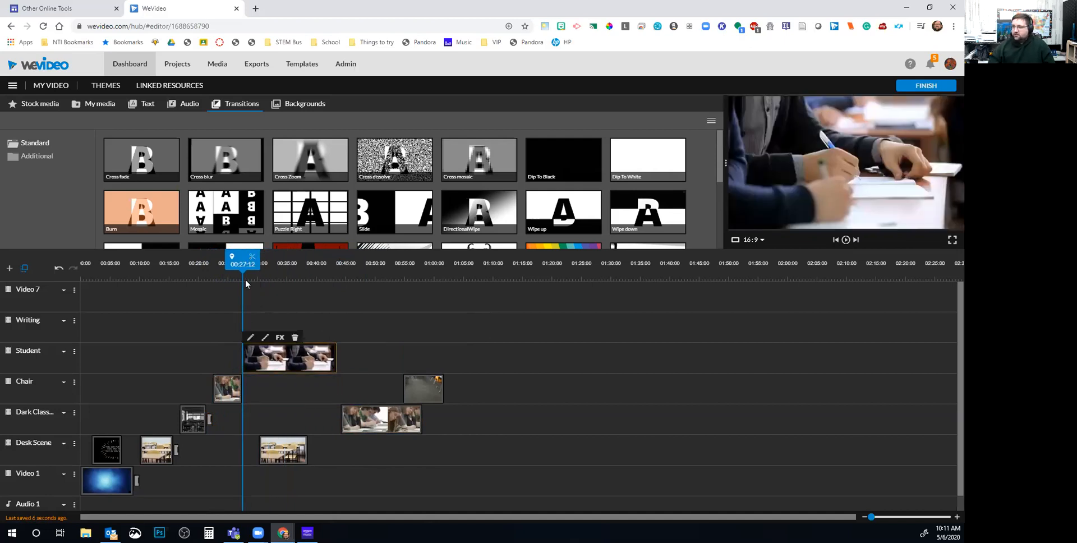
left_click_drag(240, 266, 230, 266)
key("space")
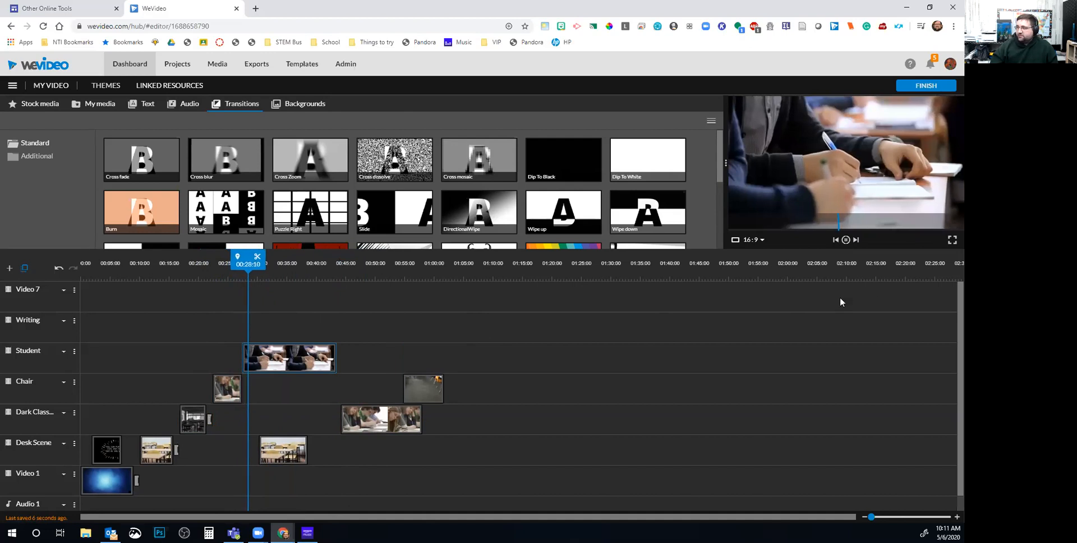
left_click(846, 240)
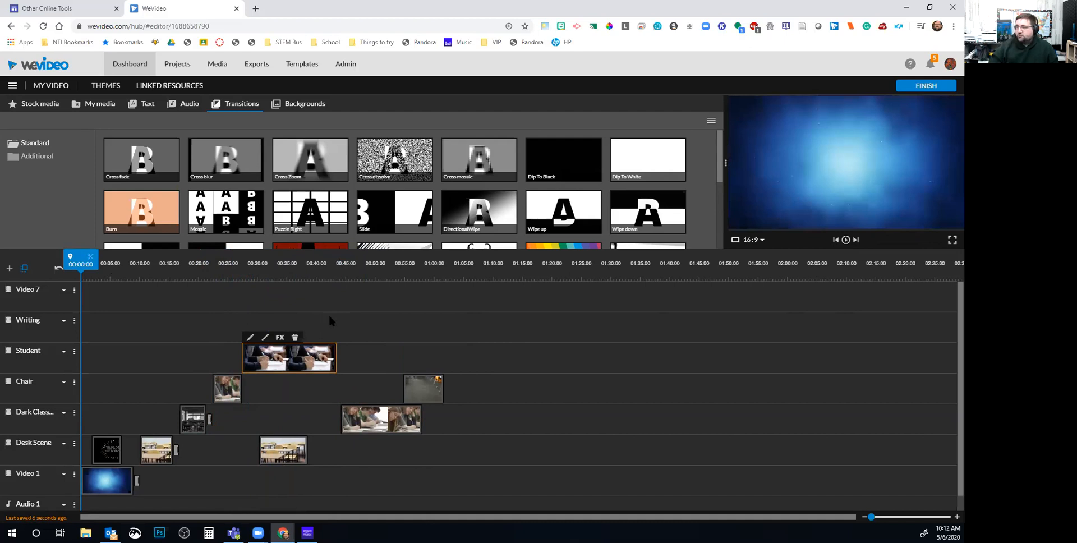
Add a cross fade to the Chair-track clip's end and move the student clip beside it
mouse_move(126, 143)
left_mouse_down()
mouse_move(229, 420)
mouse_move(243, 390)
left_mouse_up()
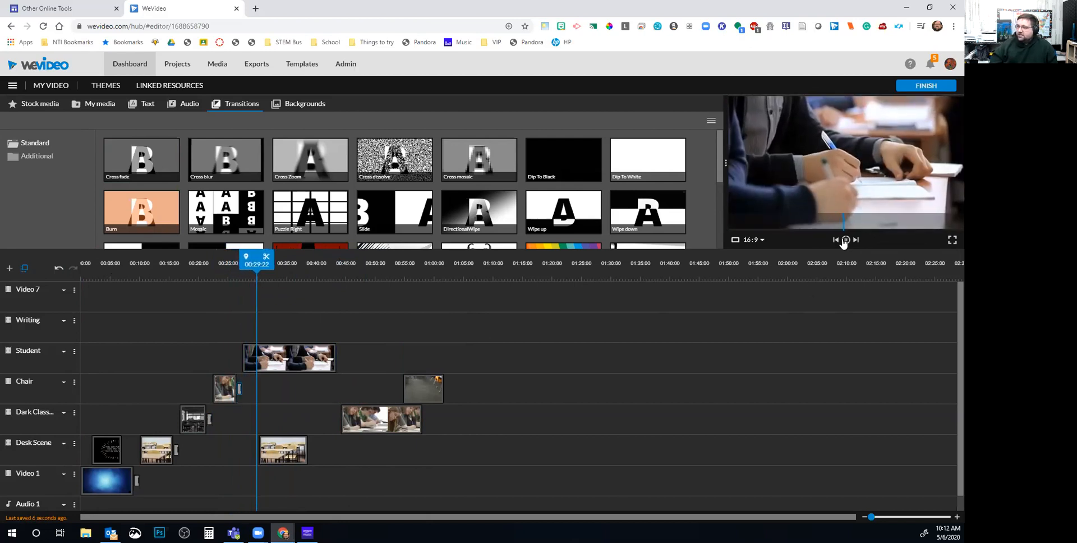
left_click_drag(266, 369, 250, 387)
left_click_drag(238, 265, 229, 265)
key("space")
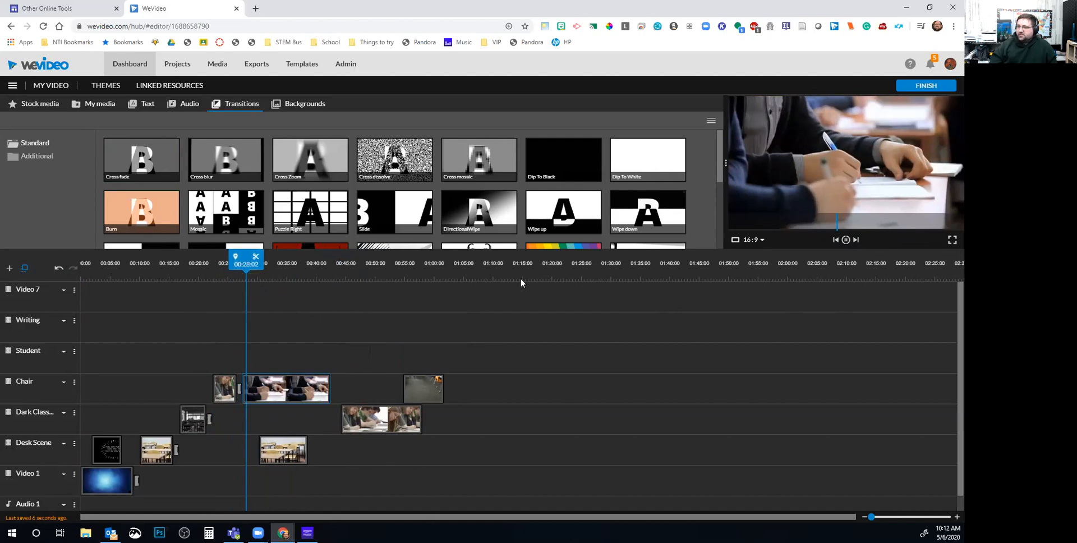
left_click(845, 242)
Settle the student clips on the Student track and move the Chair-track clip to 00:40:14
left_click_drag(281, 393, 279, 363)
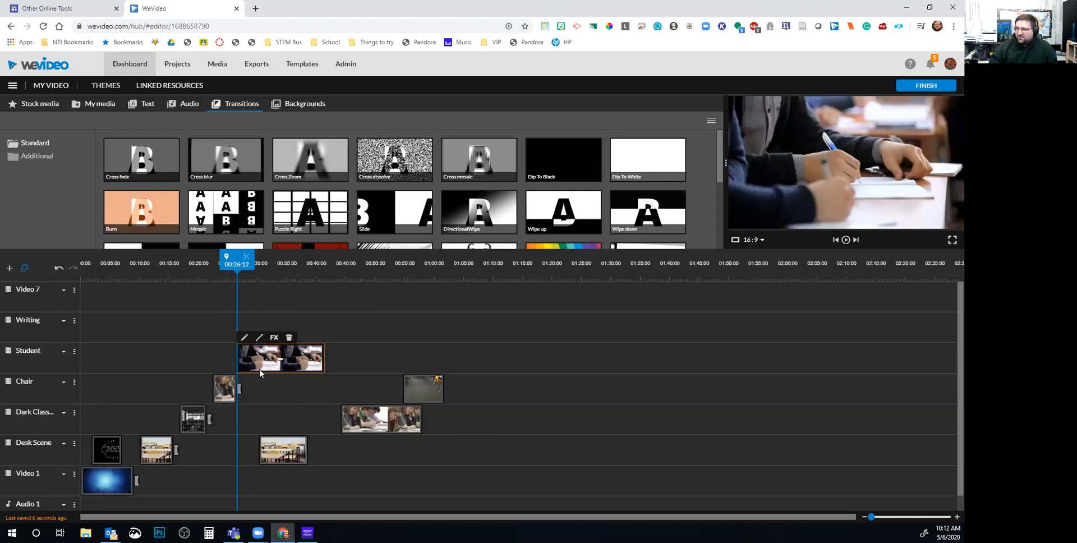
left_click_drag(261, 369, 262, 368)
left_click_drag(243, 261, 233, 263)
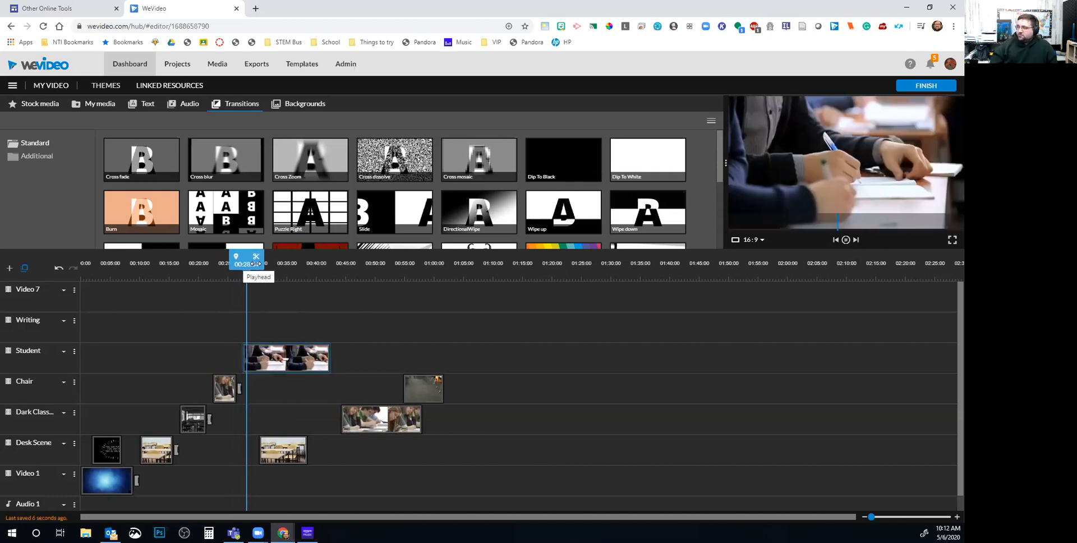
left_click(845, 240)
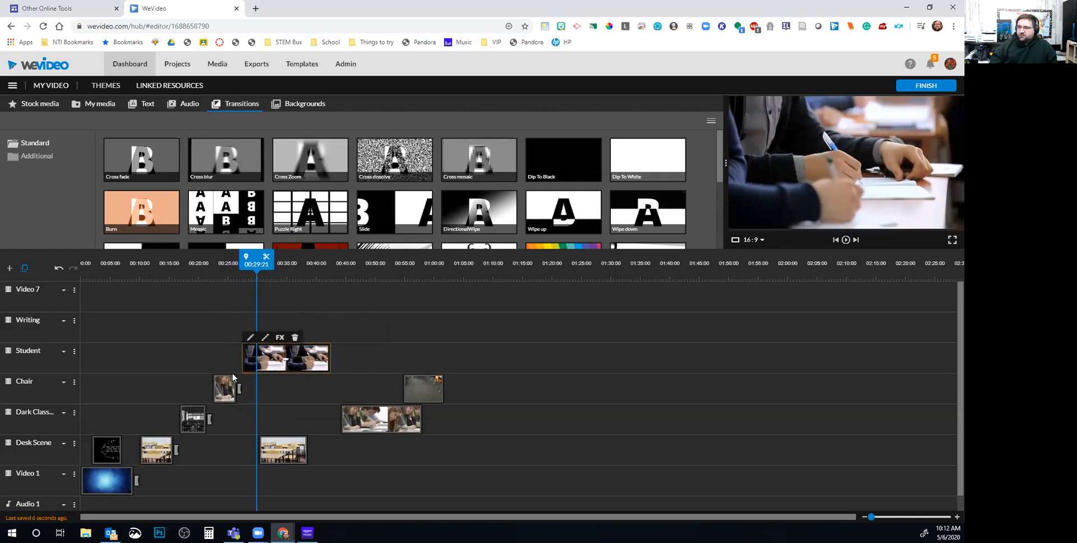
left_click_drag(273, 360, 267, 359)
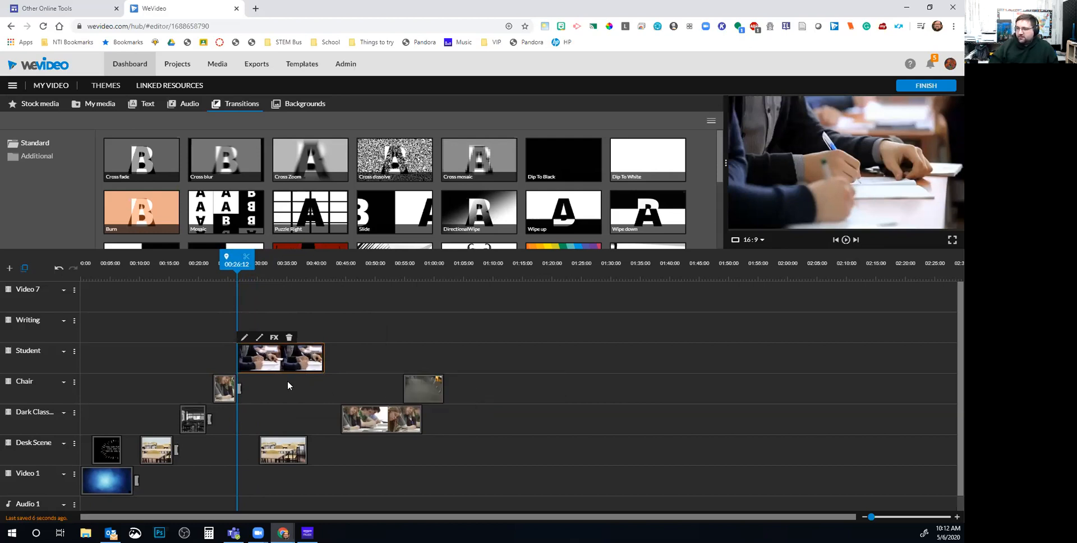
left_click_drag(242, 387, 224, 359)
left_click_drag(416, 389, 333, 395)
key("space")
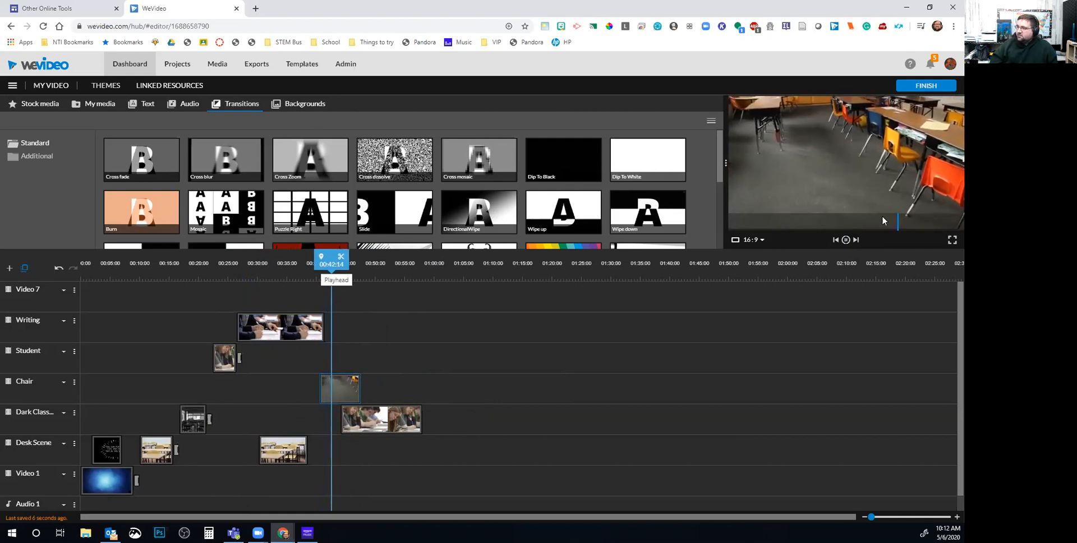
key("space")
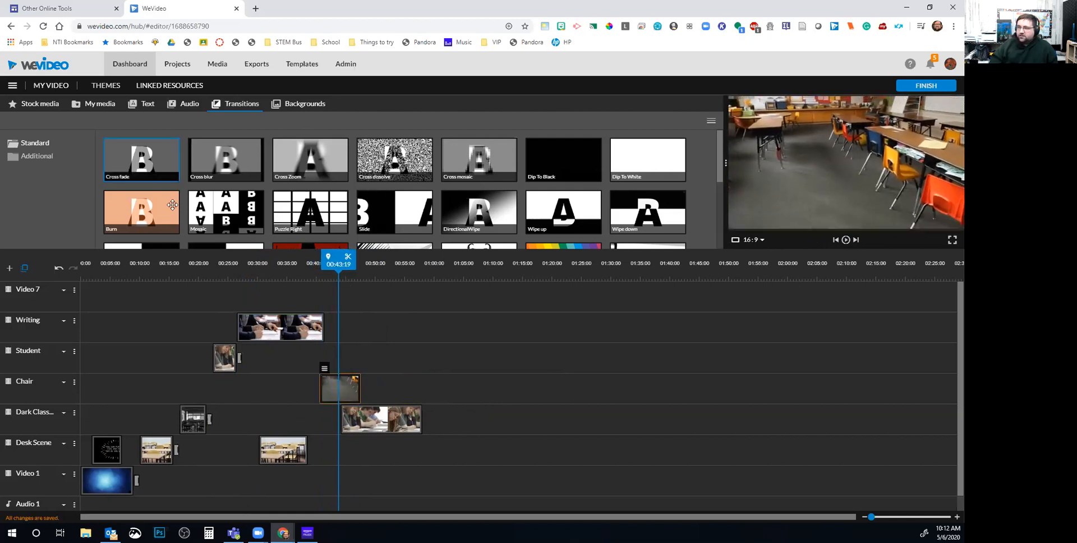
Split the writing clip at 00:34:13, move its right half to 00:47:14, and cross-fade the chair clip starting at 00:34:13
mouse_move(284, 271)
left_mouse_down()
mouse_move(272, 269)
mouse_move(284, 268)
left_mouse_up()
left_click(281, 302)
left_click(281, 318)
left_click(292, 257)
left_click_drag(297, 328, 375, 328)
left_click_drag(328, 389, 293, 389)
left_click_drag(152, 144, 288, 388)
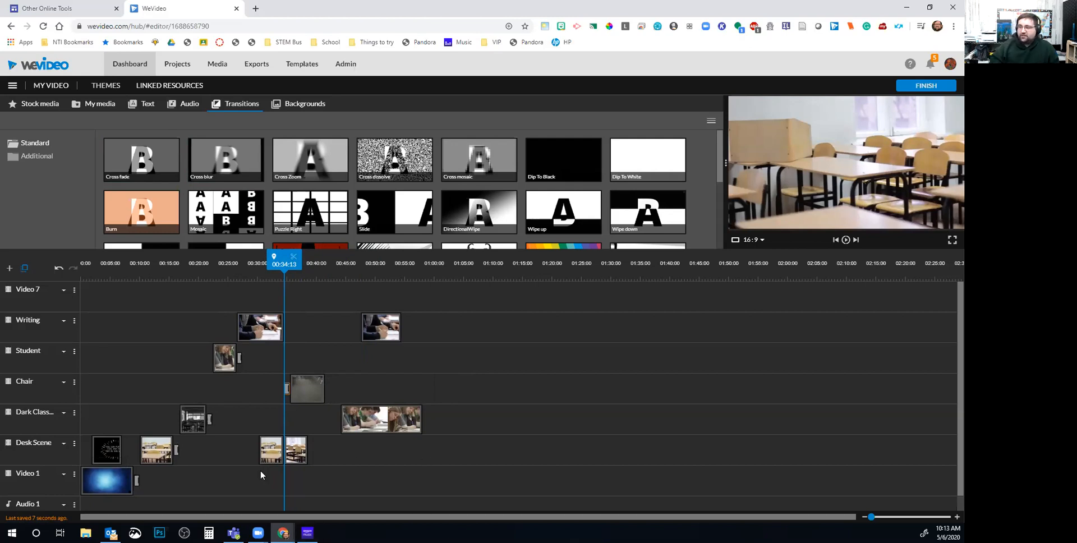
Move the two Desk Scene clips right to about 01:03 and review playback from 00:32
left_click_drag(268, 446, 465, 439)
left_click(272, 263)
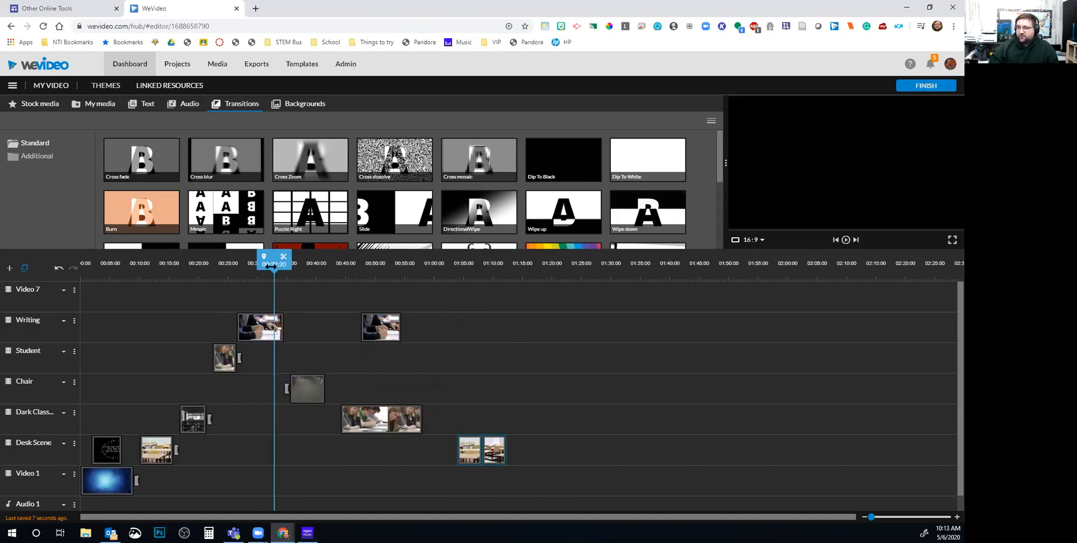
key("space")
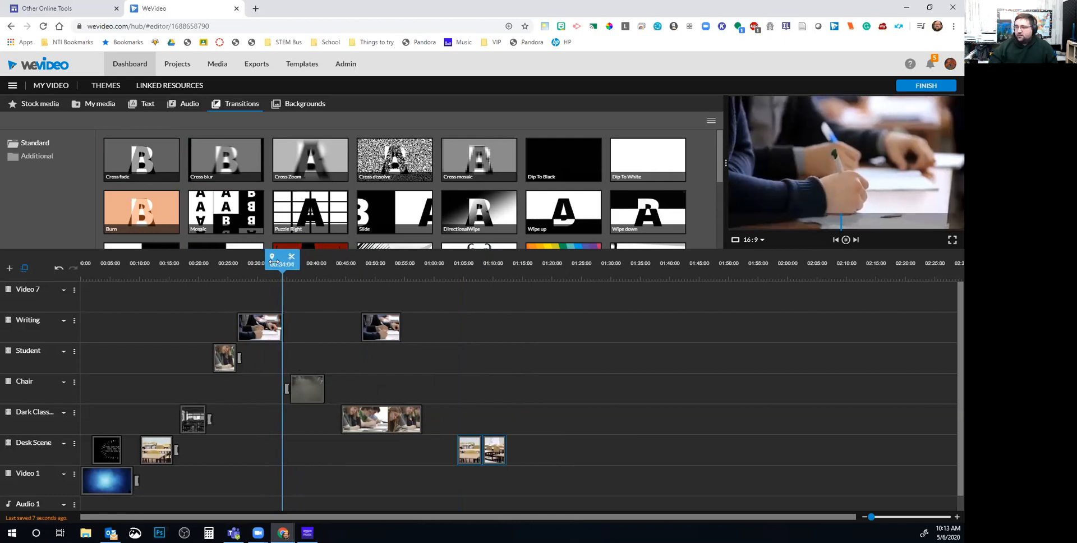
key("space")
Review the chair clip section up to 00:36:20, then select the later Writing, classroom and desk clips
left_click(315, 389)
mouse_move(305, 388)
left_mouse_down()
mouse_move(268, 381)
mouse_move(301, 389)
left_mouse_up()
key("space")
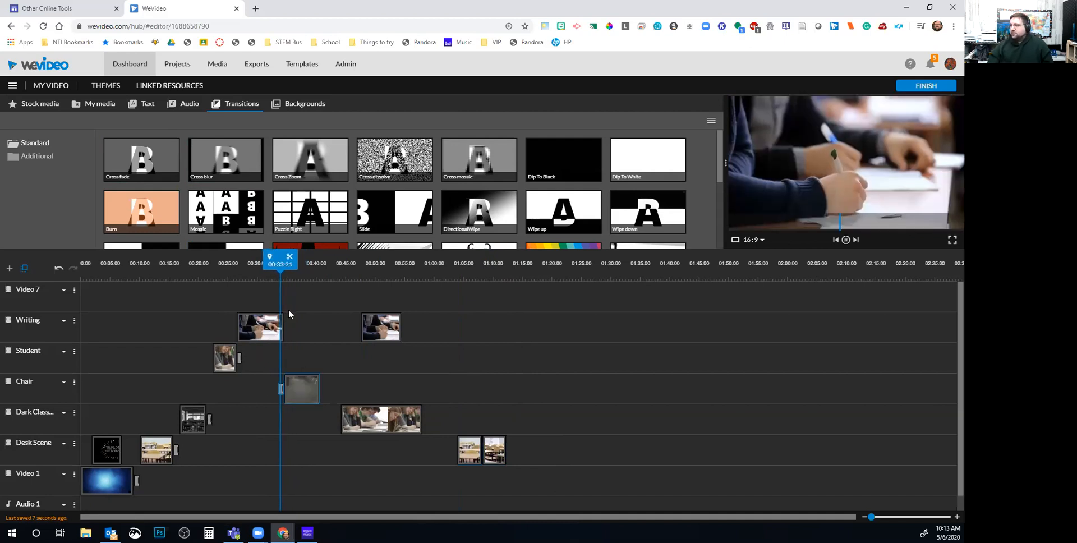
left_click(846, 241)
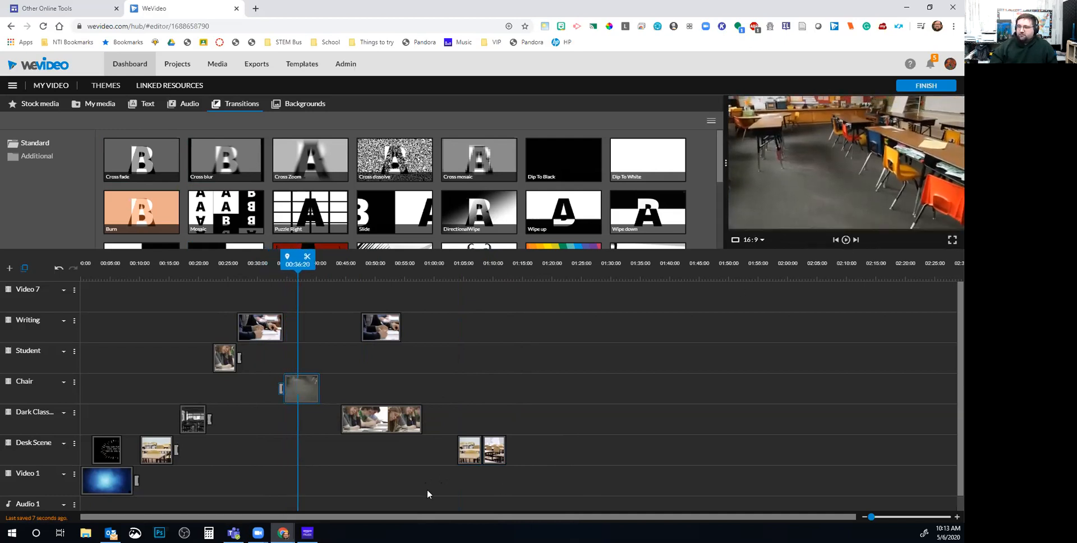
left_click_drag(533, 460, 562, 317)
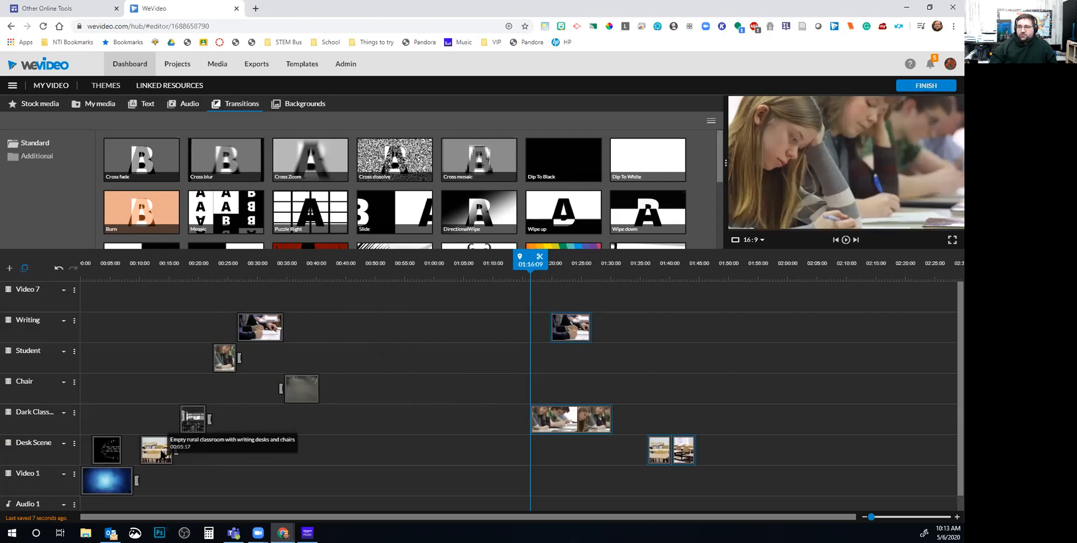
Paste a copy of the classroom clip onto the Desk Scene track at about 00:42:15
left_click(162, 454)
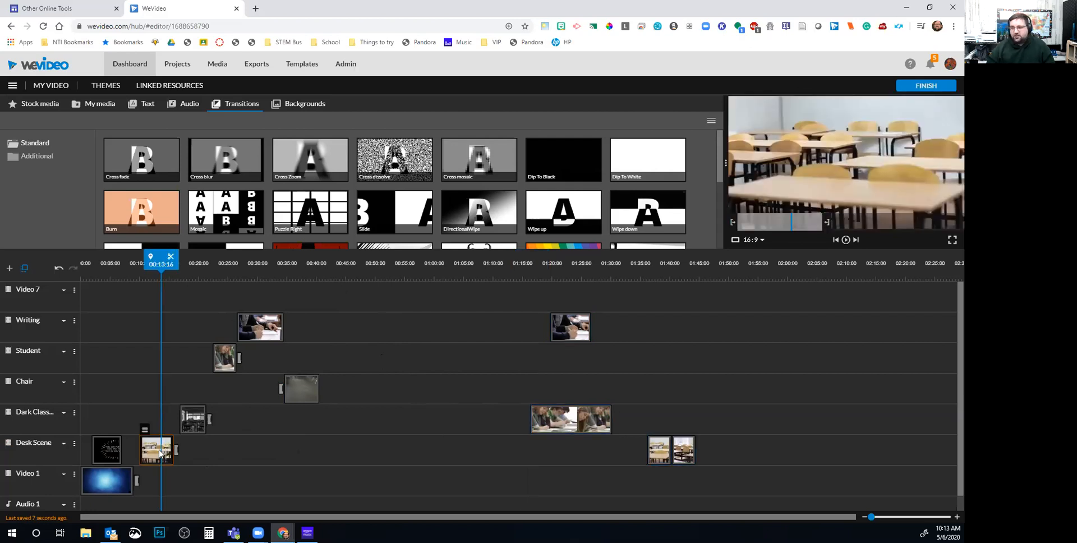
left_click(375, 445)
left_click_drag(181, 268, 368, 278)
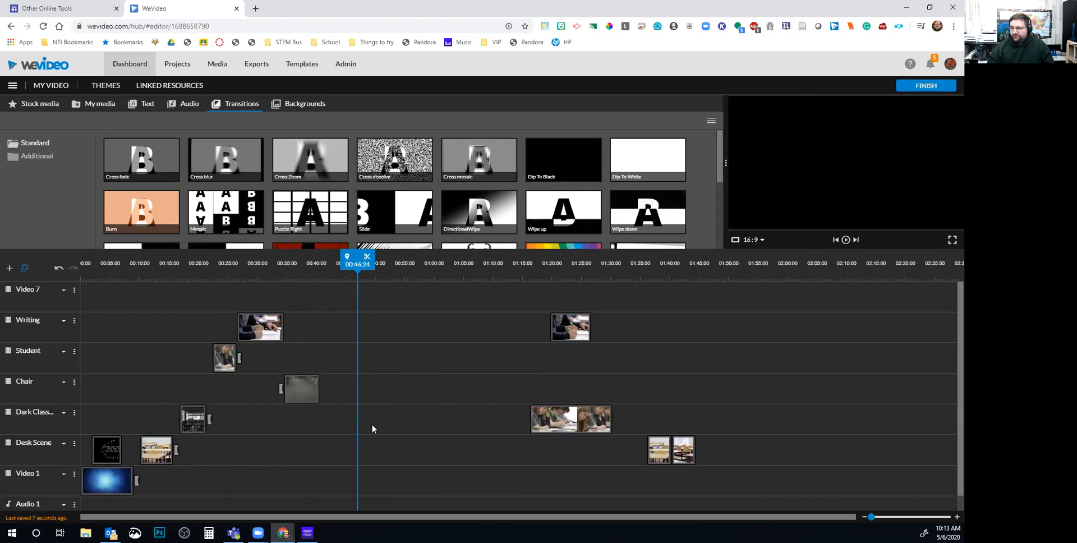
left_click(164, 452)
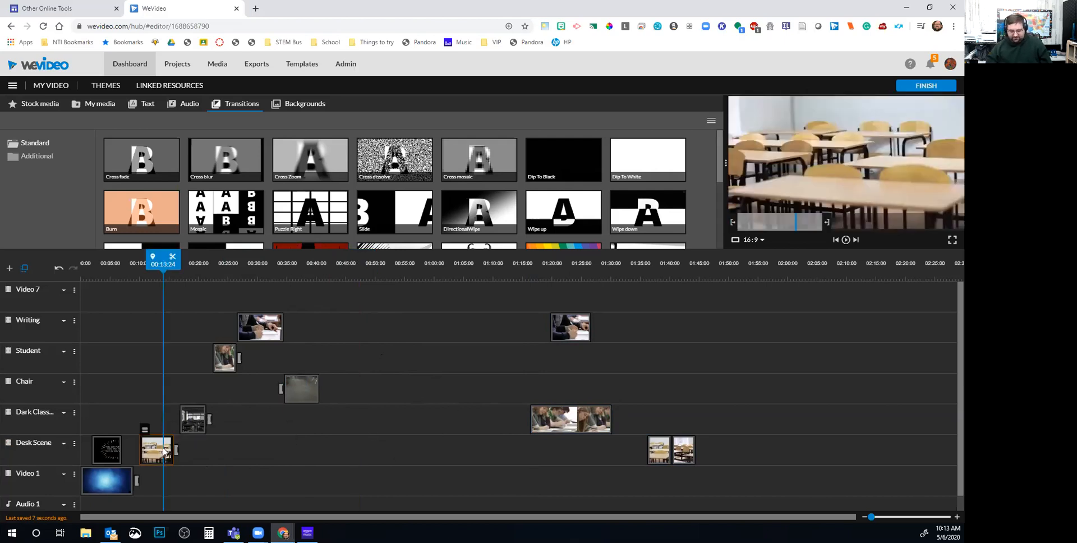
left_click(375, 268)
left_click_drag(375, 267, 332, 270)
left_click(334, 451)
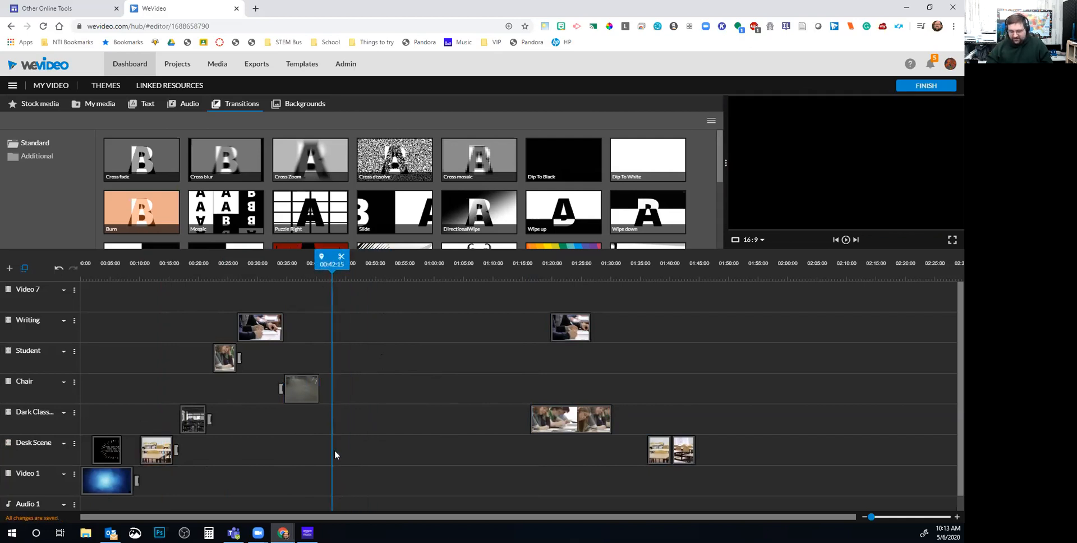
key("ctrl+v")
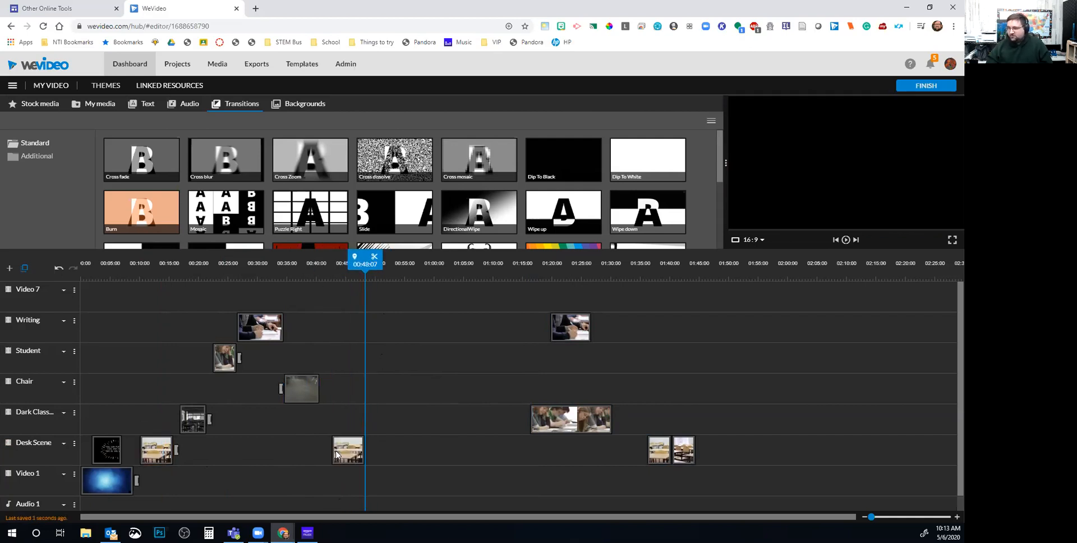
Paste a copy of the Dark Class clip at 42 seconds
left_click(193, 420)
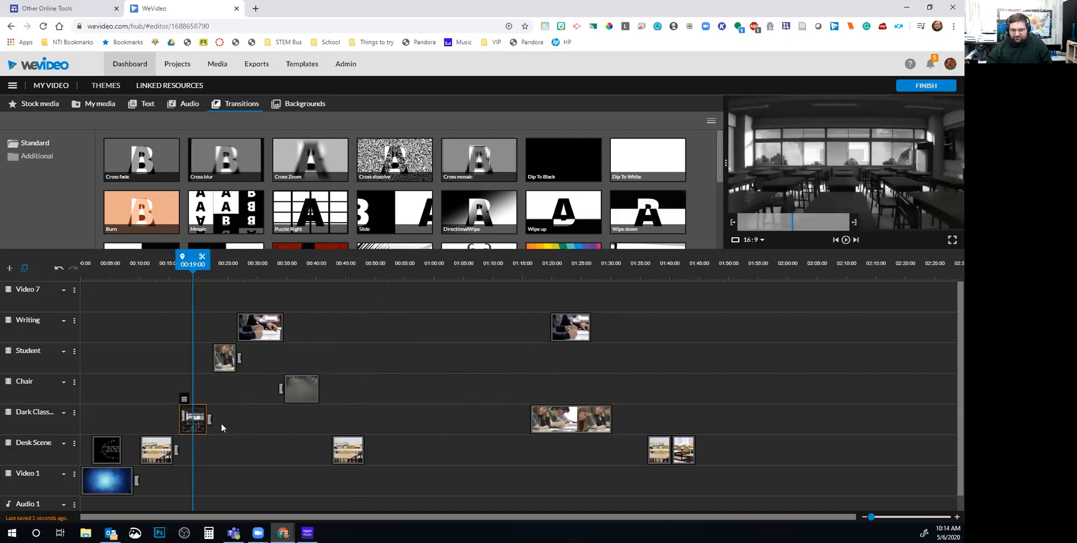
left_click(352, 418)
left_click_drag(320, 275, 329, 273)
key("ctrl+v")
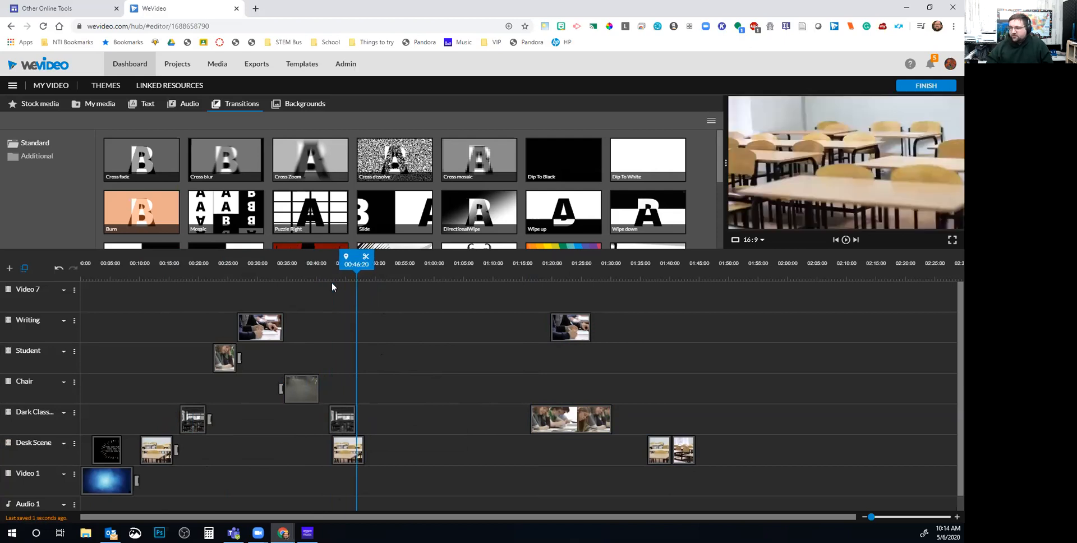
left_click_drag(349, 422, 347, 419)
Paste a copy of the Chair clip at 42 seconds after clearing the not-enough-space warning
left_click(301, 386)
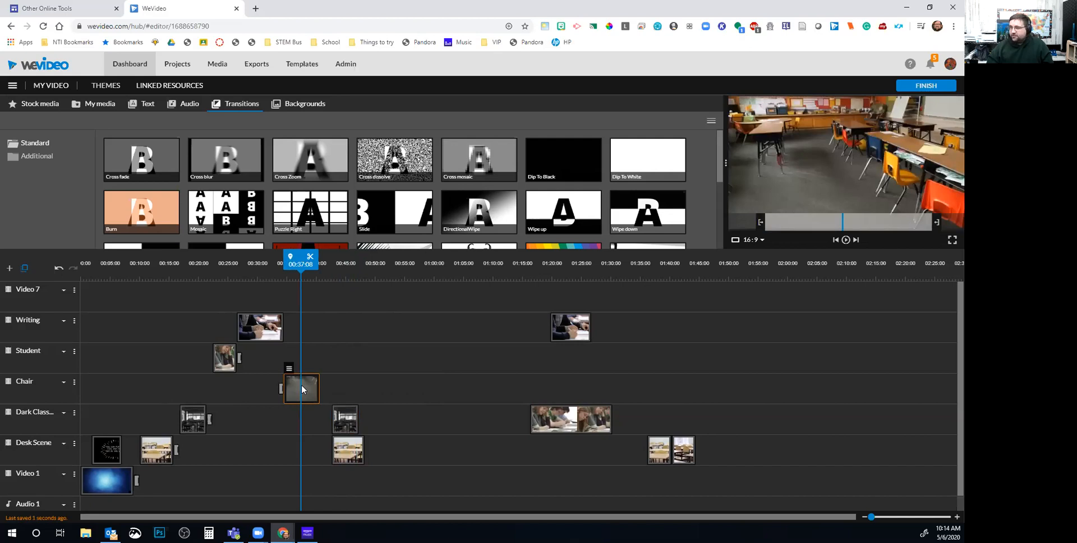
key("ctrl+v")
left_click(586, 257)
left_click_drag(301, 261, 341, 265)
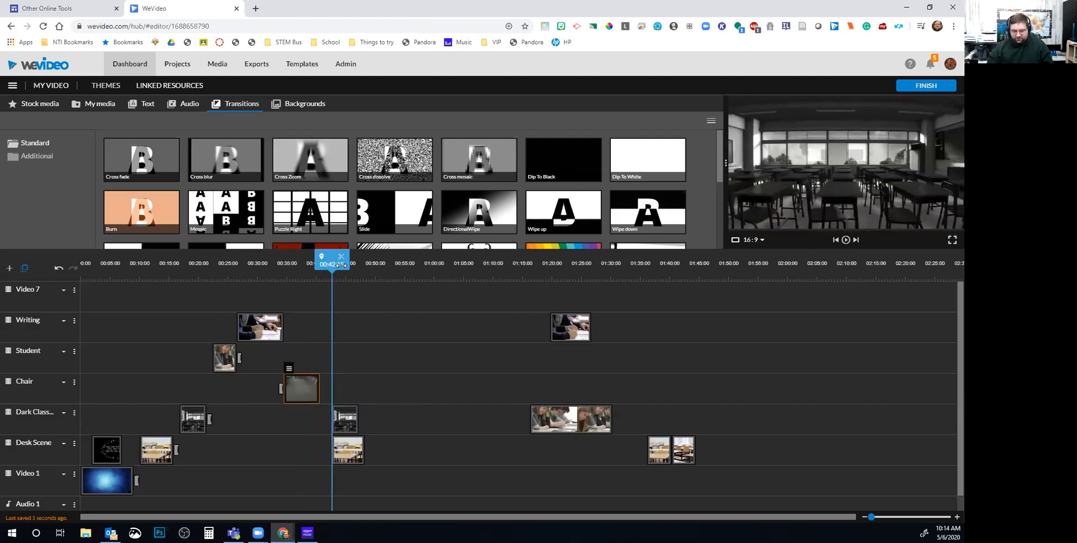
key("ctrl+v")
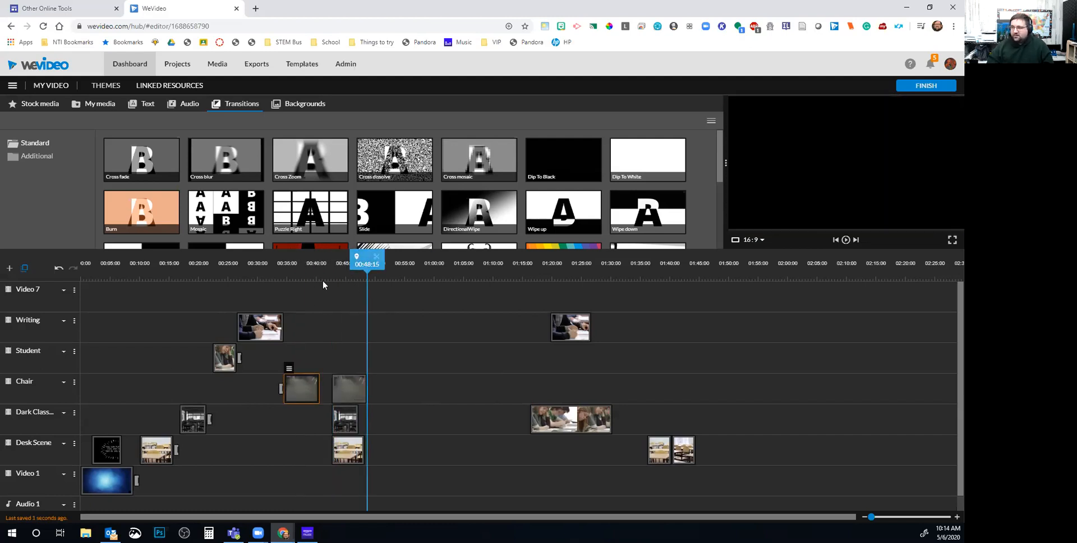
Paste copies of the Student and Writing clips at 42 seconds
left_click(227, 360)
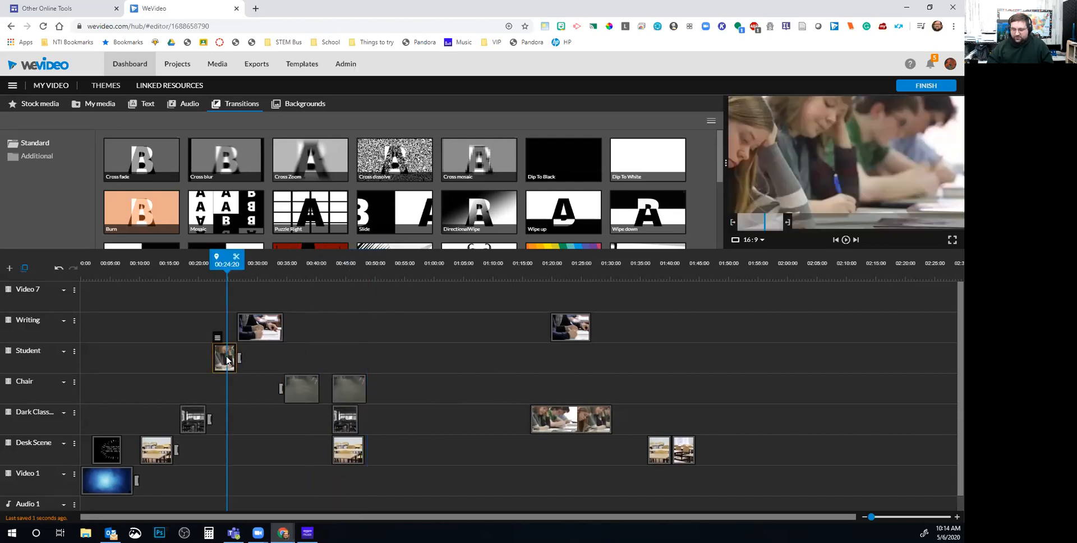
left_click(332, 272)
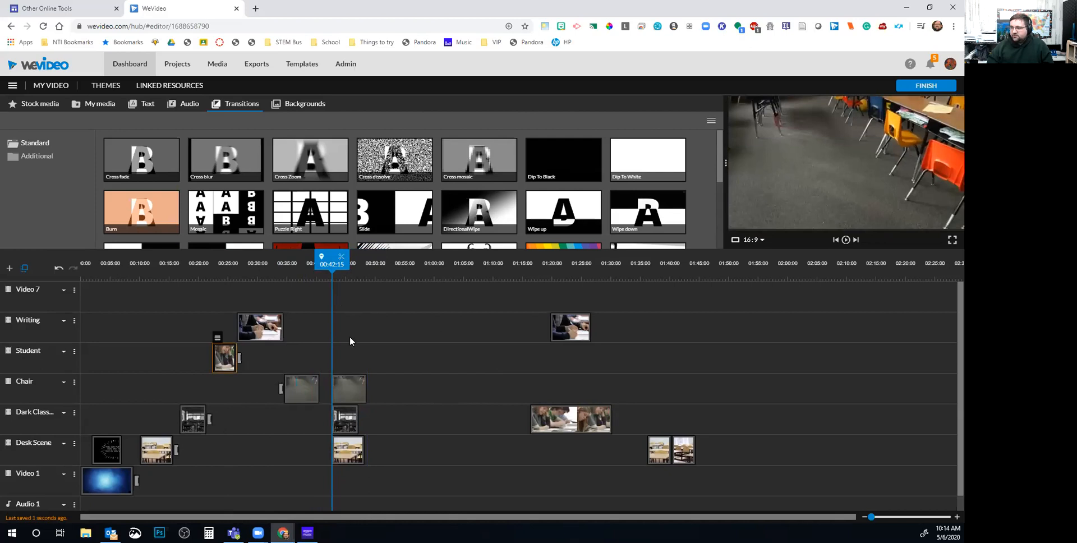
key("ctrl+v")
left_click(268, 335)
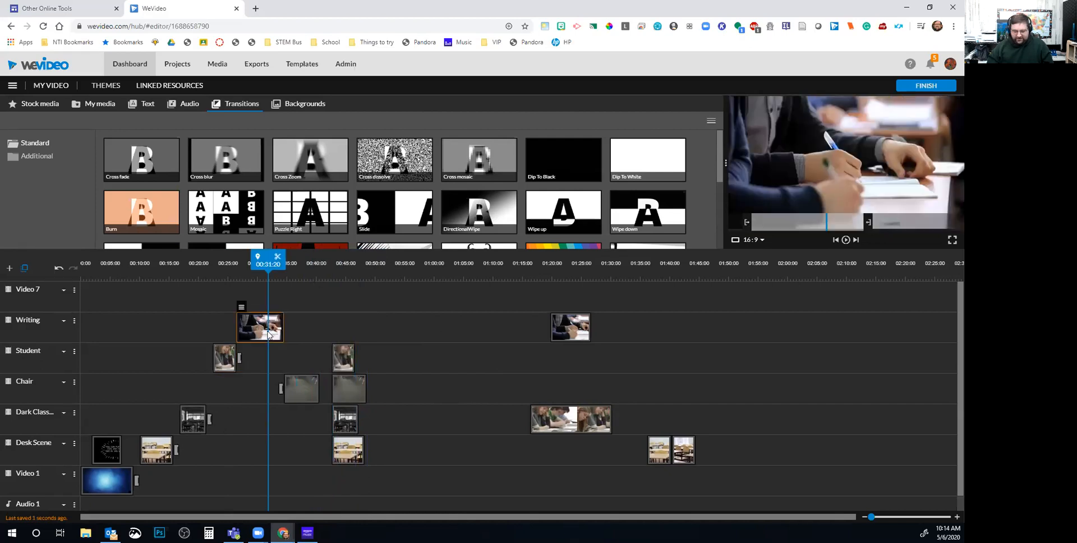
key("ctrl+v")
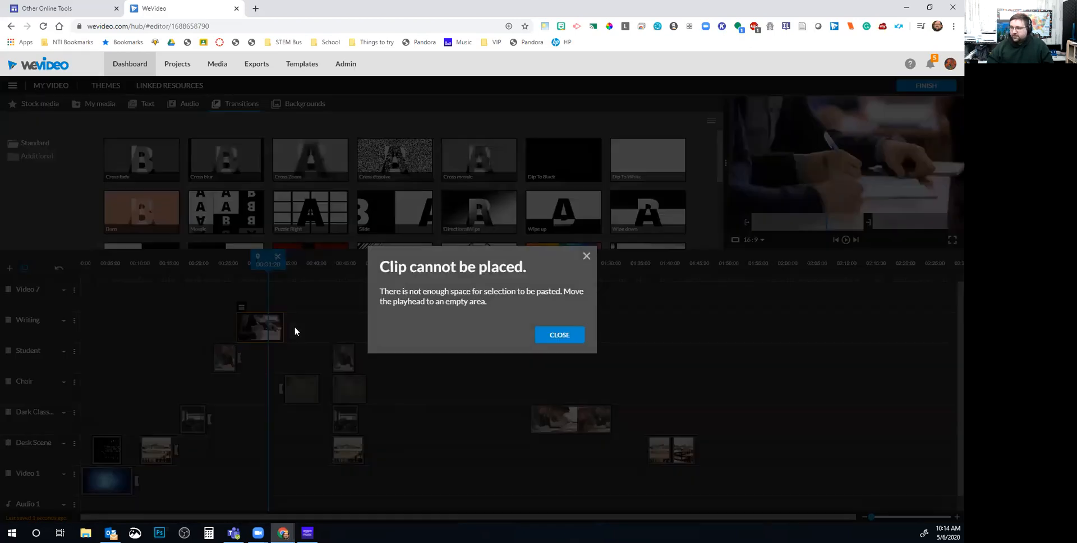
left_click(586, 256)
left_click_drag(269, 260, 333, 272)
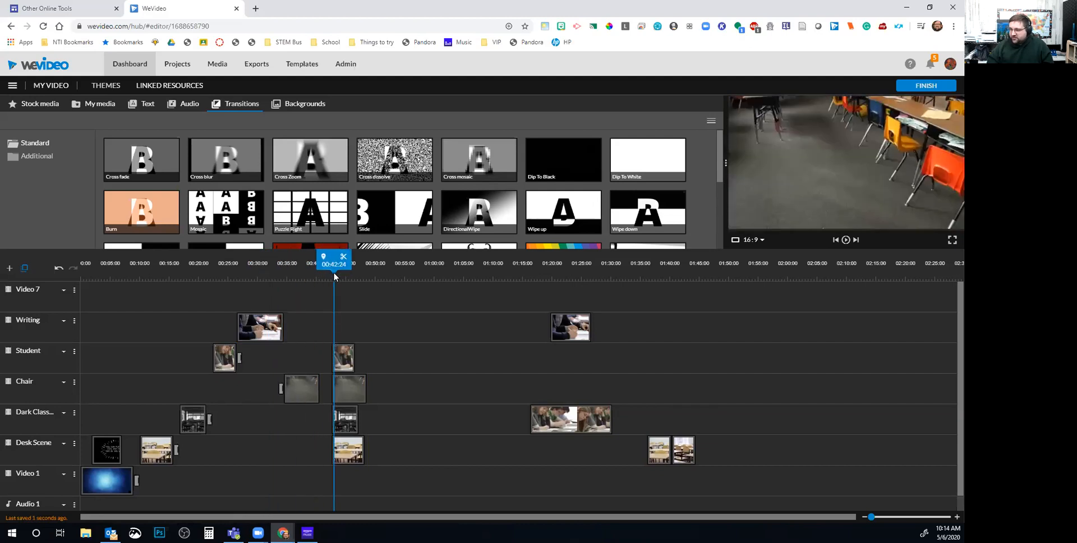
key("ctrl+v")
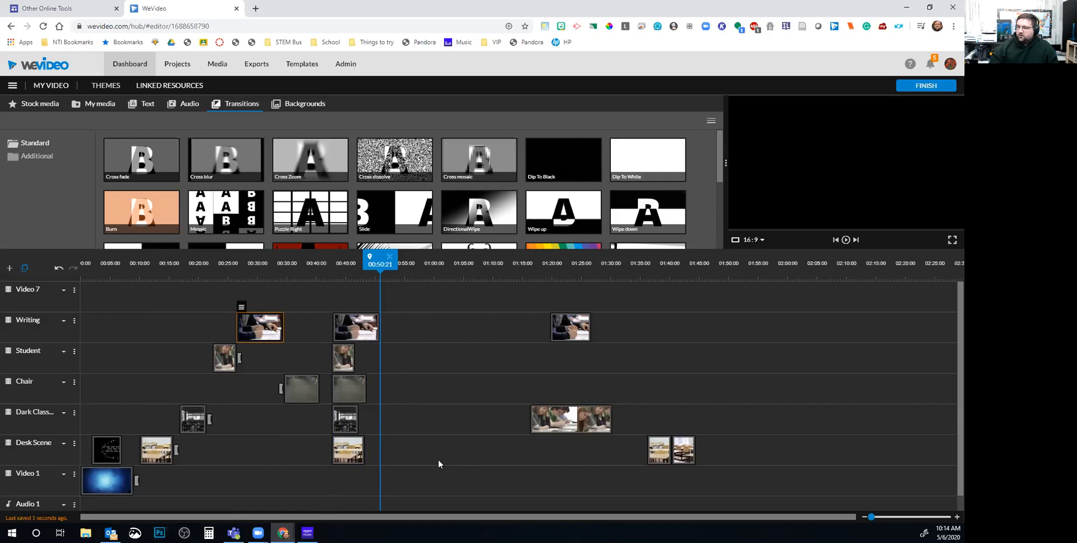
Delete the clips after the 42-second stack and shift the Chair copy left to line up
left_click_drag(746, 471, 506, 286)
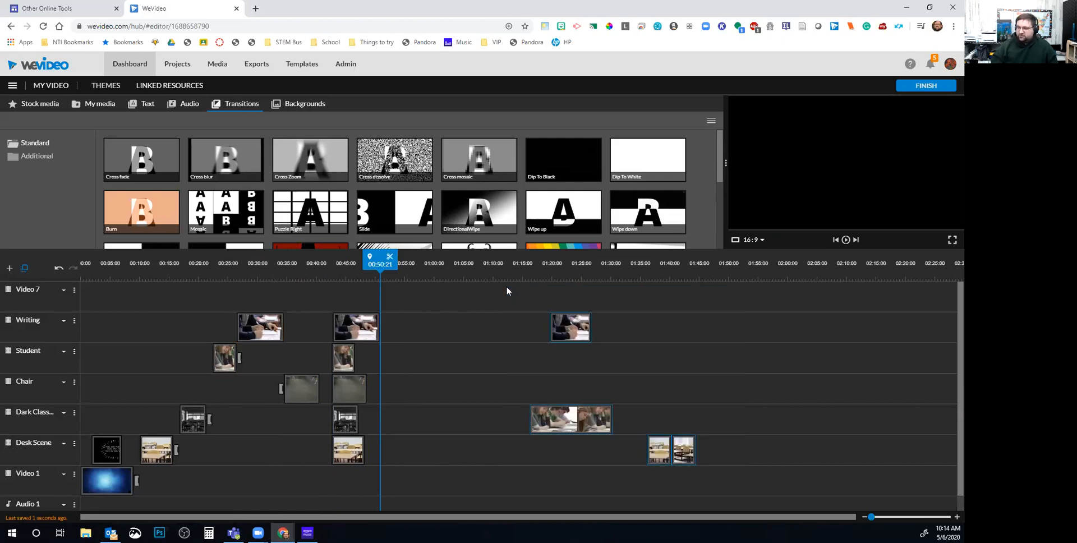
key("Delete")
left_click_drag(397, 263, 362, 277)
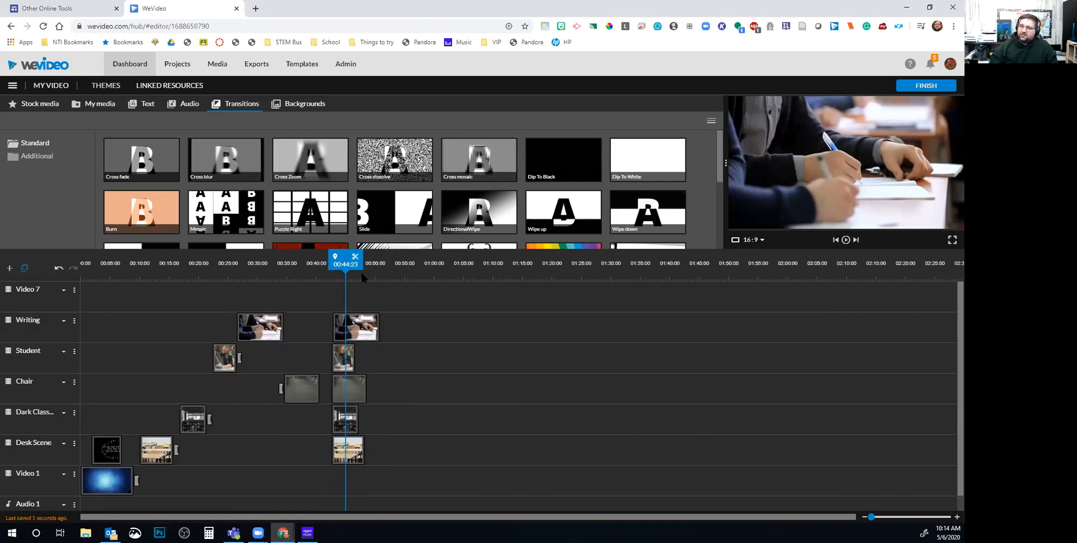
left_click_drag(399, 487, 332, 312)
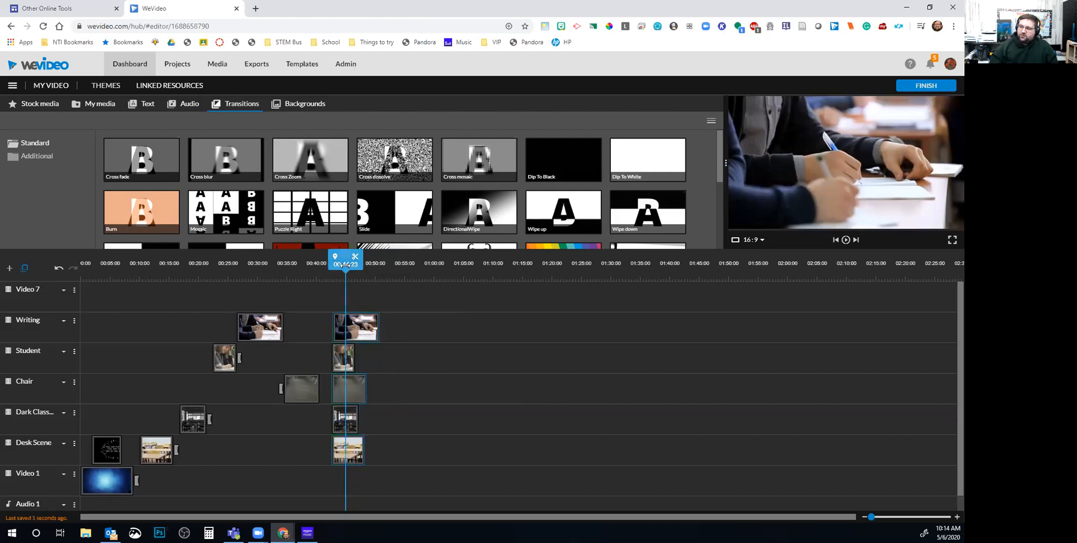
left_click_drag(345, 264, 381, 264)
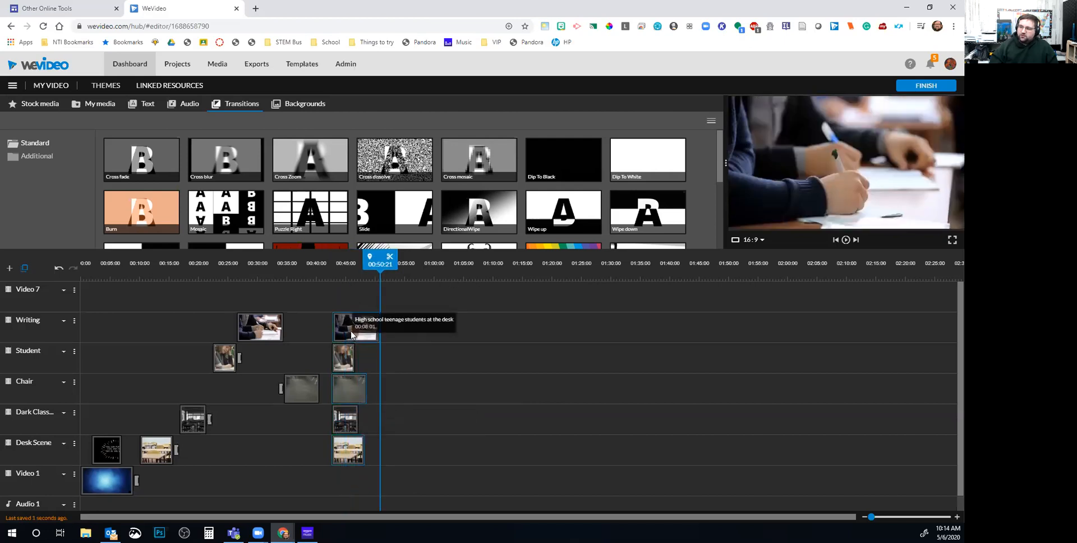
mouse_move(352, 395)
left_mouse_down()
mouse_move(331, 389)
mouse_move(367, 394)
left_mouse_up()
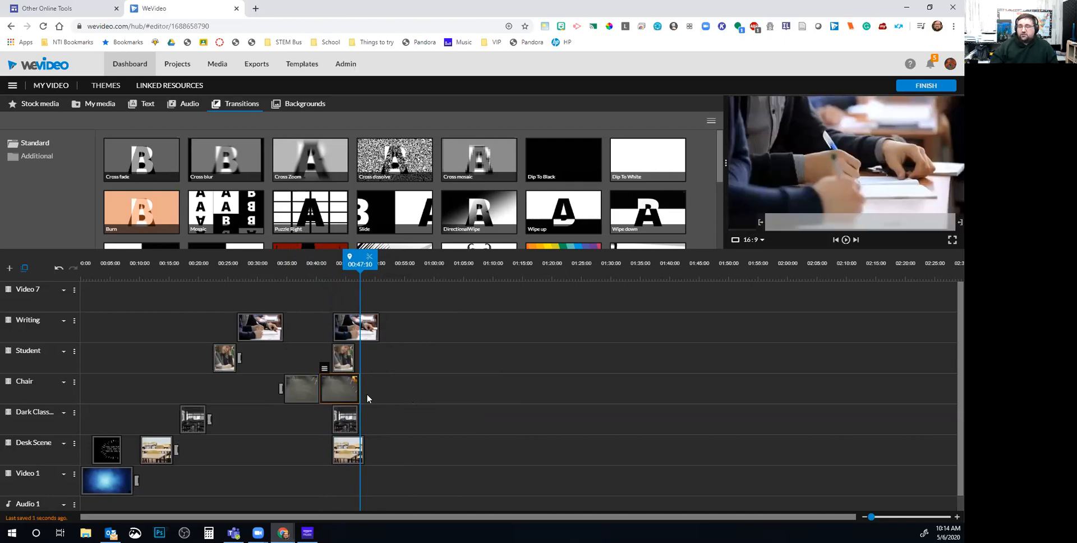
left_click(345, 324)
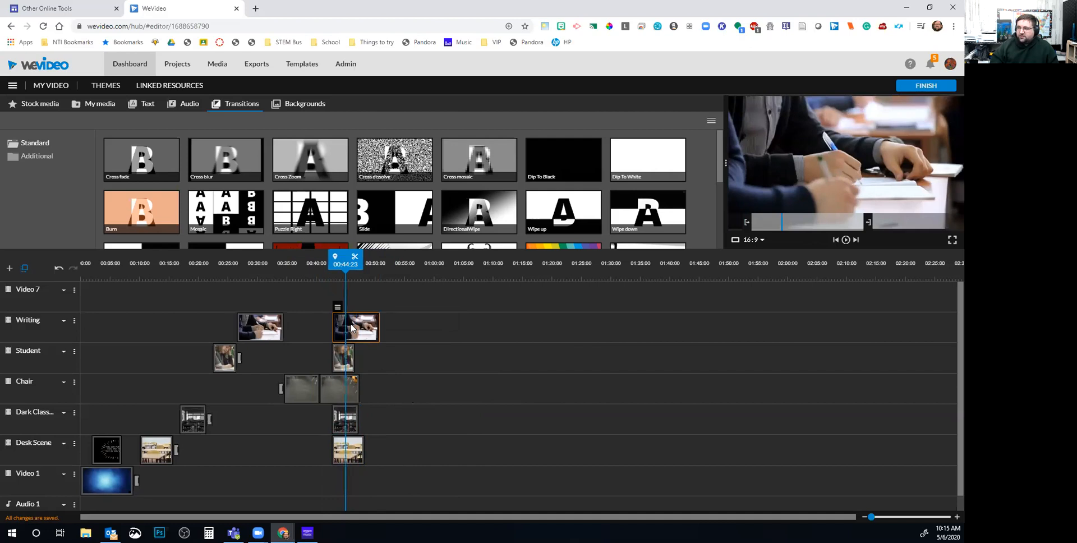
double_click(352, 328)
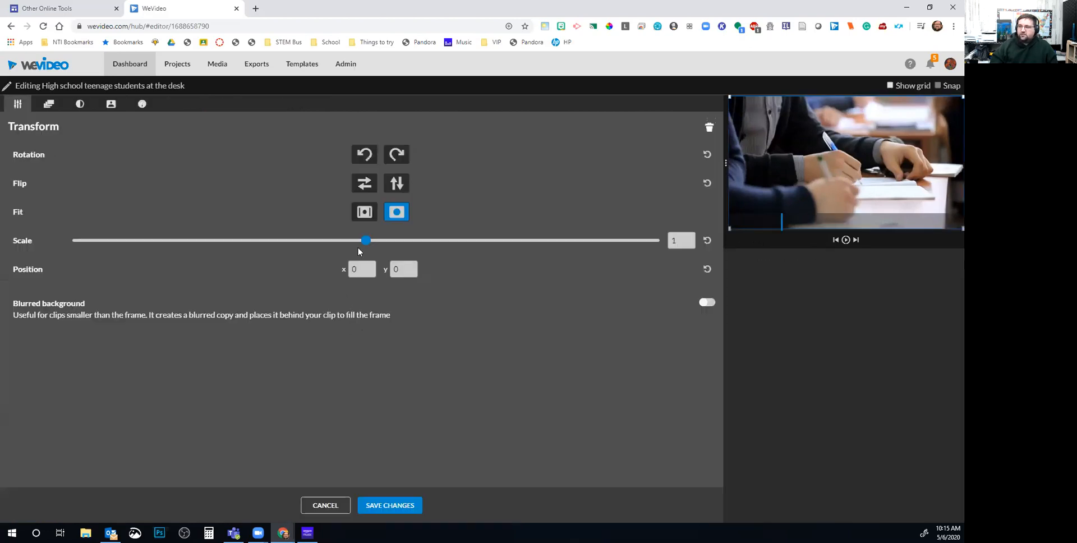
Scale the stacked Writing clip to 0.44 and tuck it into the frame's top-left corner
left_click_drag(368, 241, 201, 246)
left_click_drag(845, 162, 779, 128)
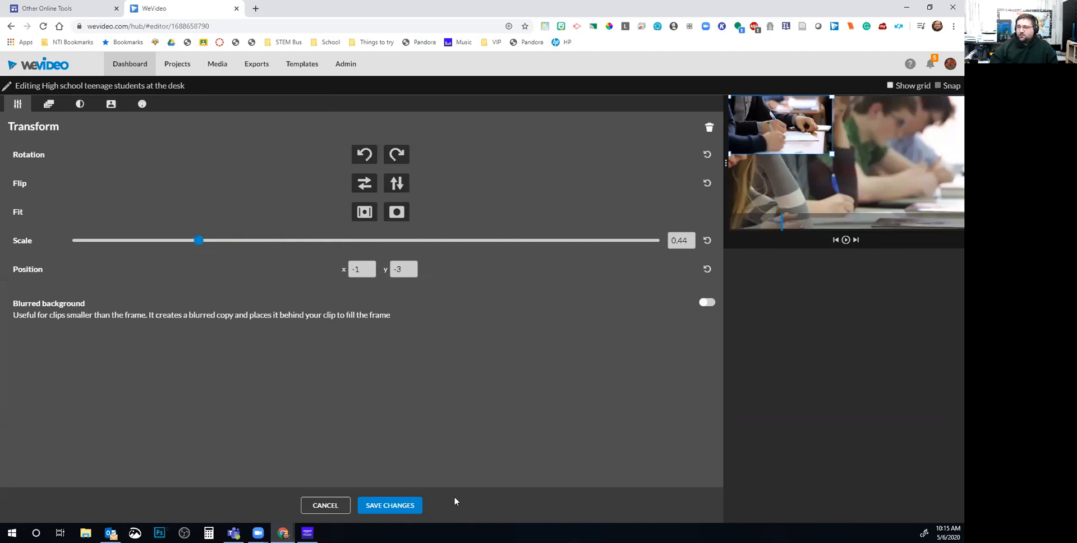
left_click(409, 506)
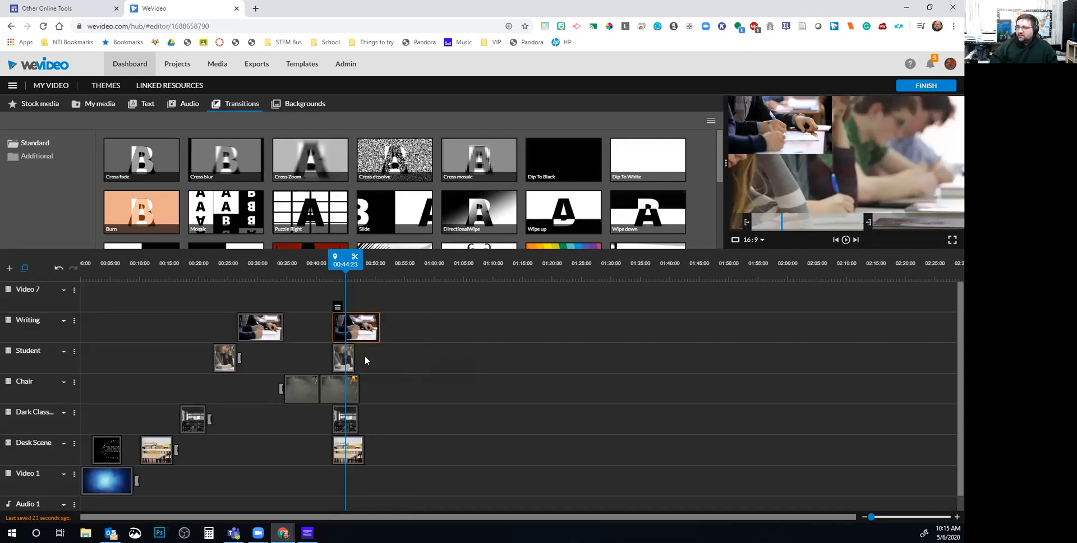
Scale the stacked Student clip to 0.33 and place it in the frame's lower-left corner
left_click(348, 364)
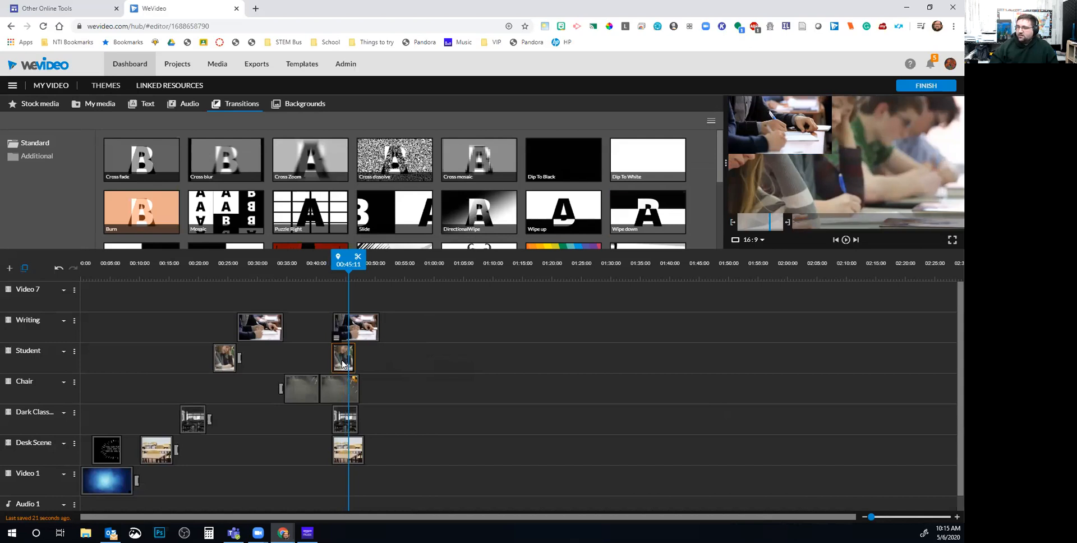
double_click(343, 363)
left_click_drag(366, 241, 199, 258)
left_click_drag(850, 167, 785, 186)
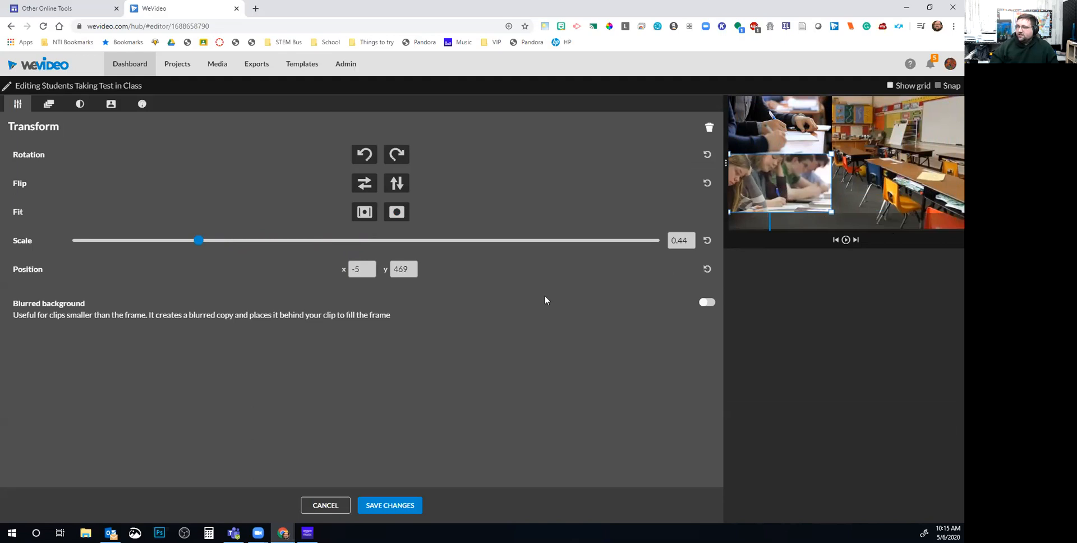
left_click_drag(200, 243, 173, 242)
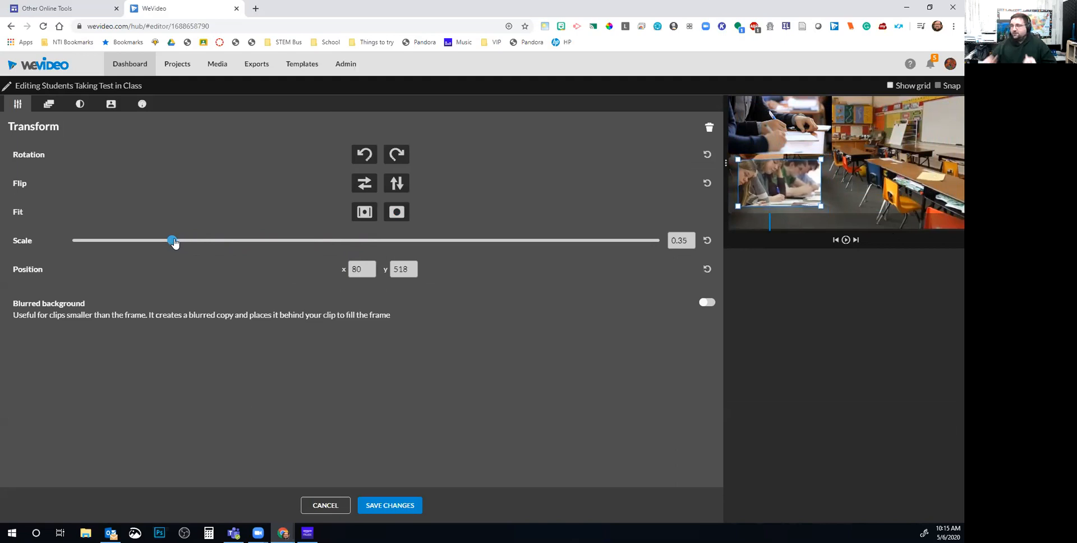
left_click_drag(175, 243, 170, 242)
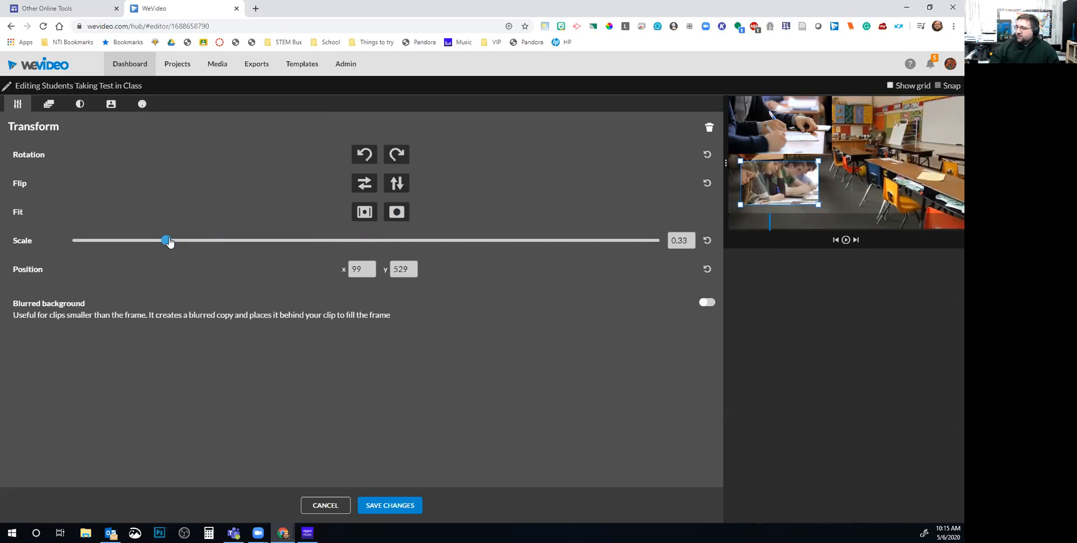
left_click_drag(755, 181, 741, 174)
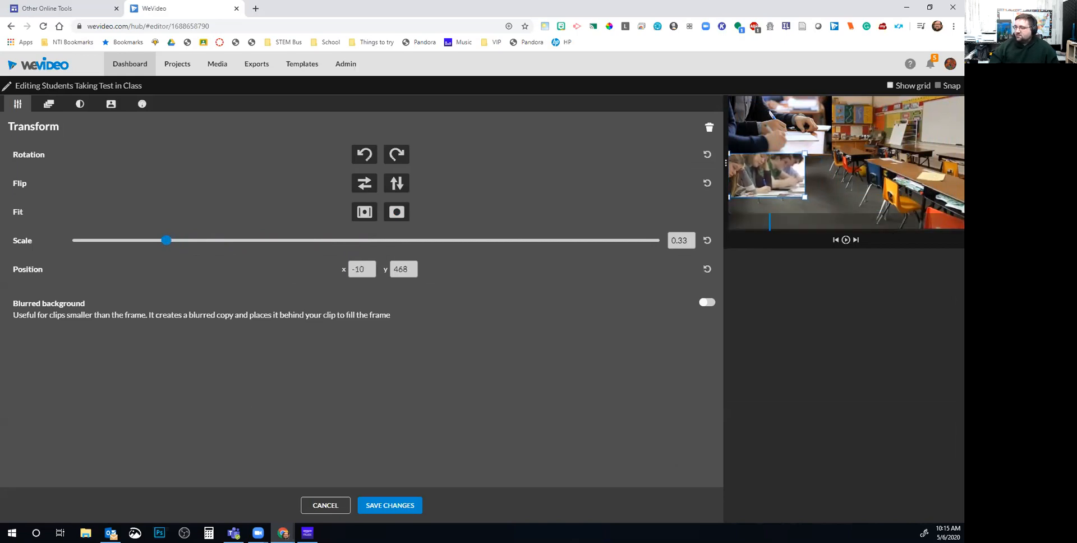
left_click(411, 513)
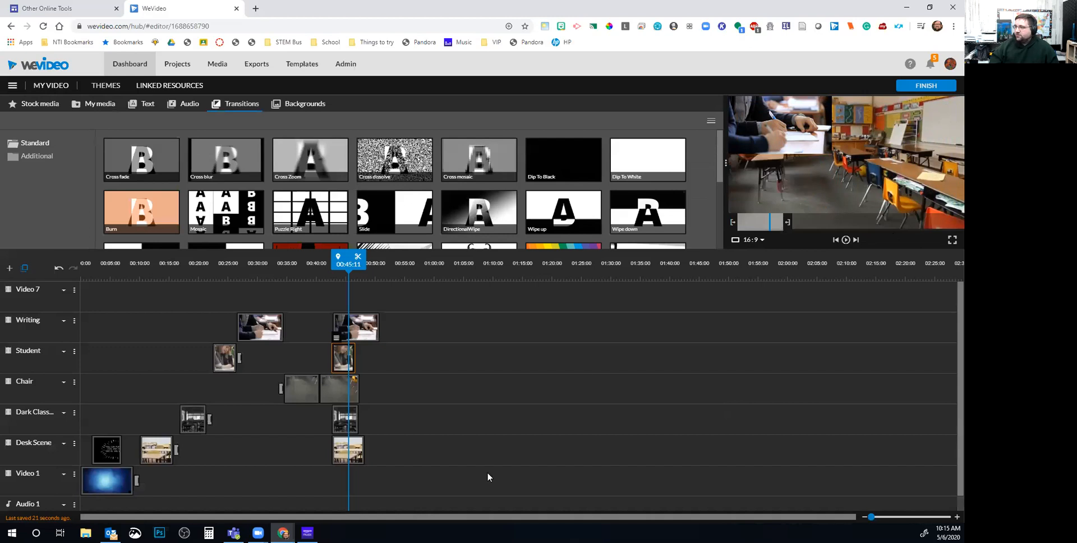
Shrink the Tilt Up classroom clip to 0.5 scale and move it to the top-right corner
double_click(353, 423)
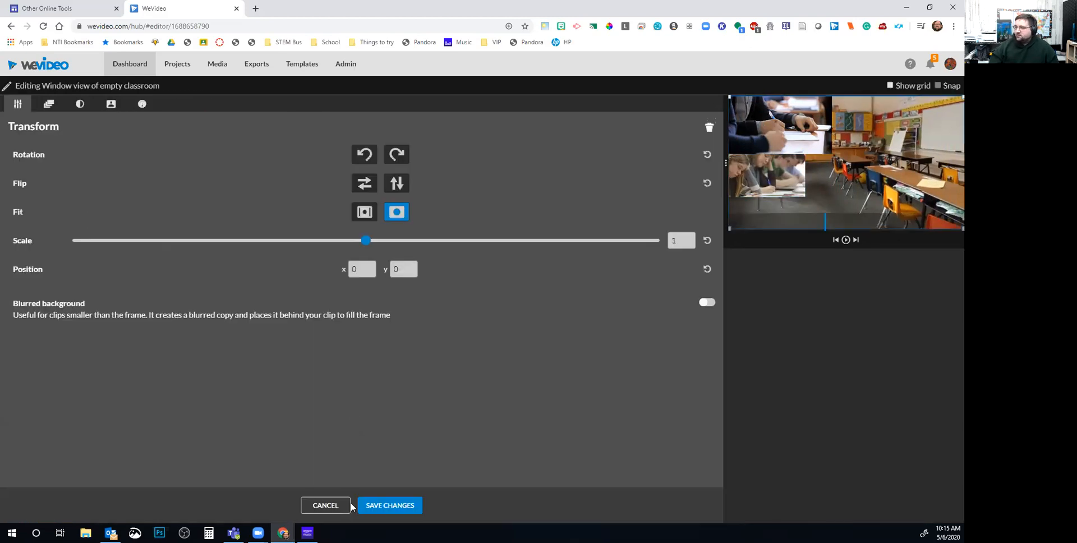
left_click(350, 505)
double_click(341, 386)
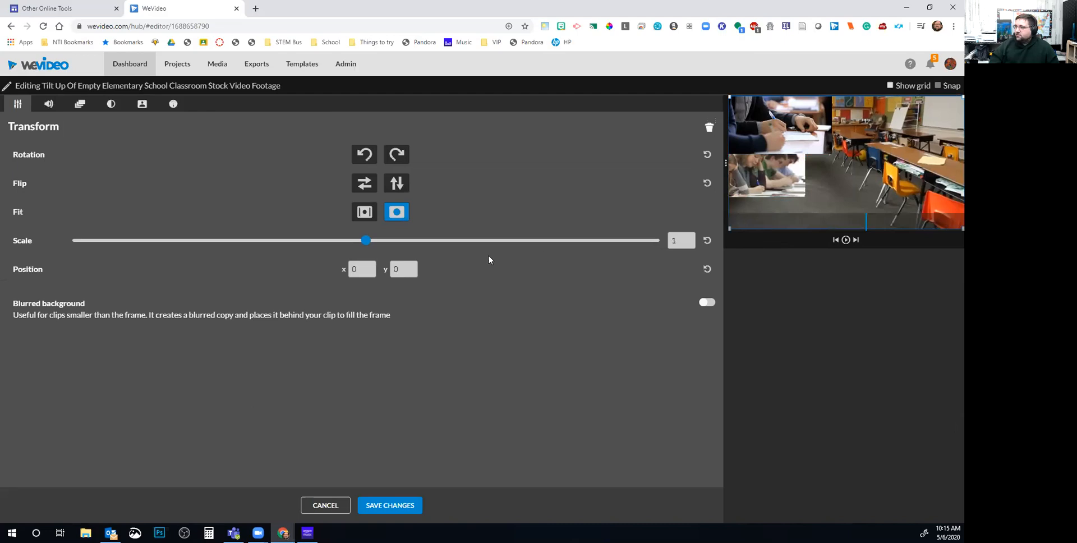
left_click_drag(364, 241, 216, 247)
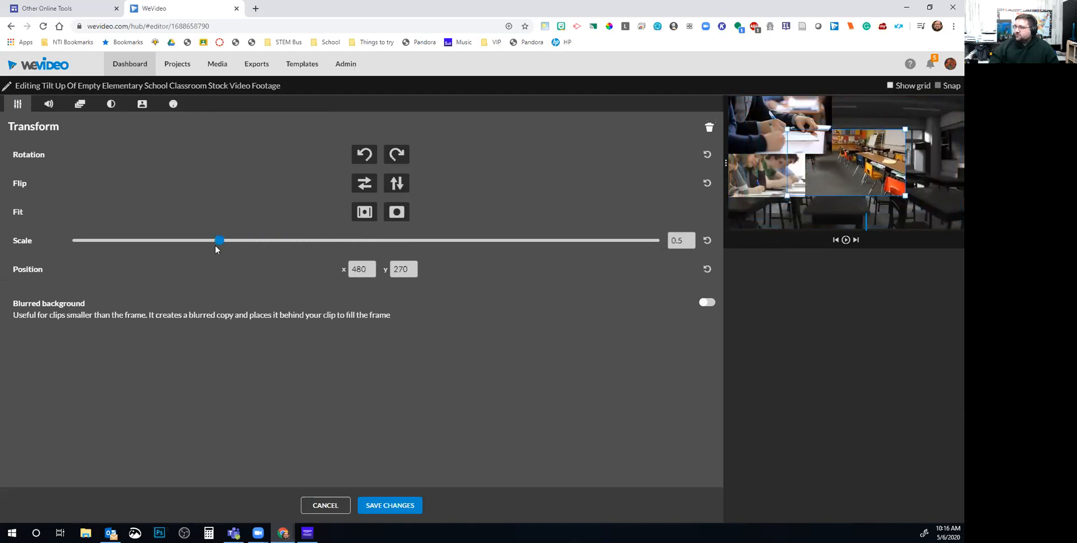
left_click_drag(877, 155, 936, 120)
left_click(410, 506)
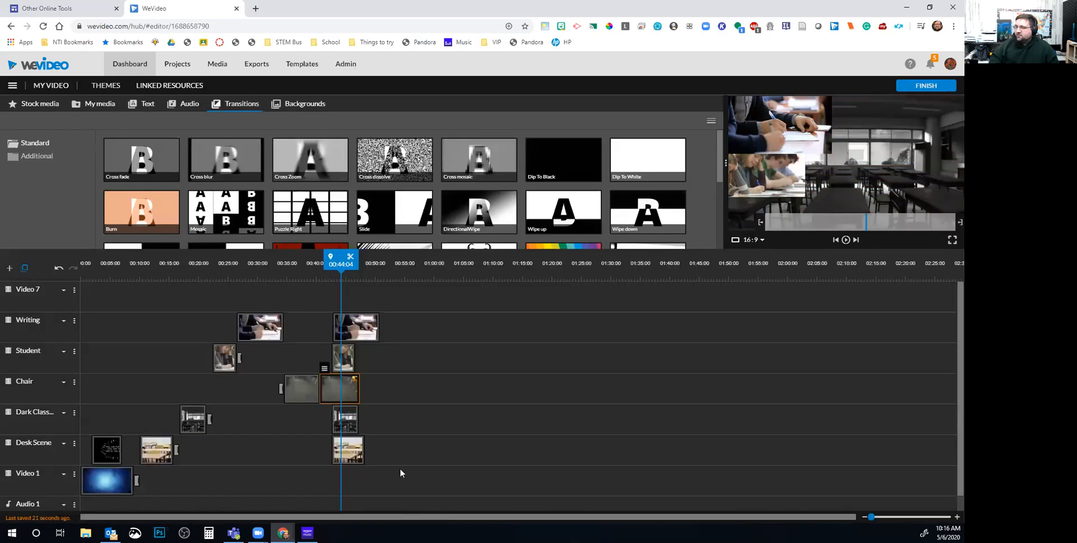
Shrink the dark window-view classroom clip to 0.41 and move it to the lower right
double_click(346, 419)
left_click_drag(366, 241, 193, 257)
left_click_drag(802, 195, 933, 188)
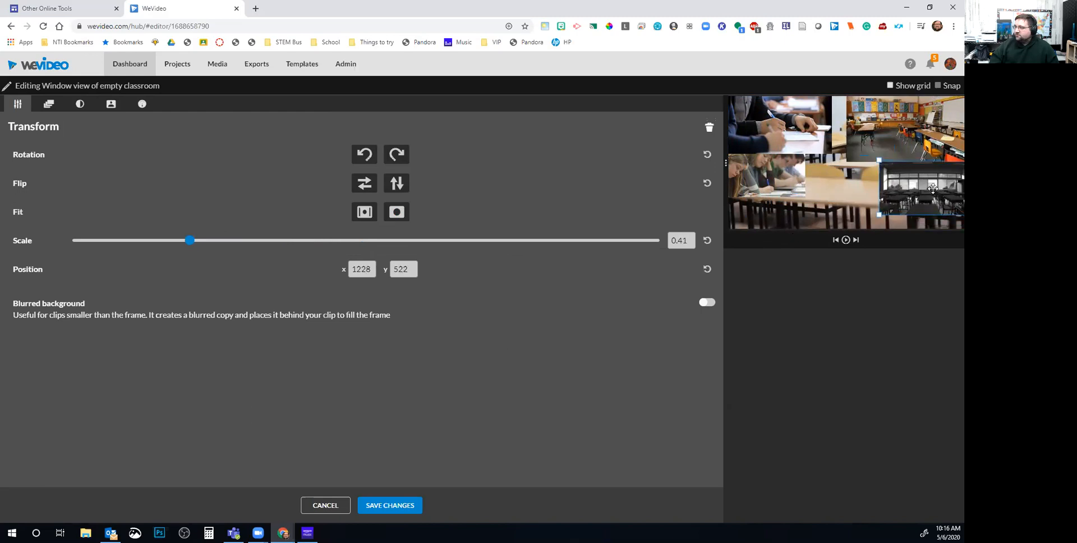
Save the window-view clip, then try resizing the Desk Scene clip and discard that attempt
left_click(387, 504)
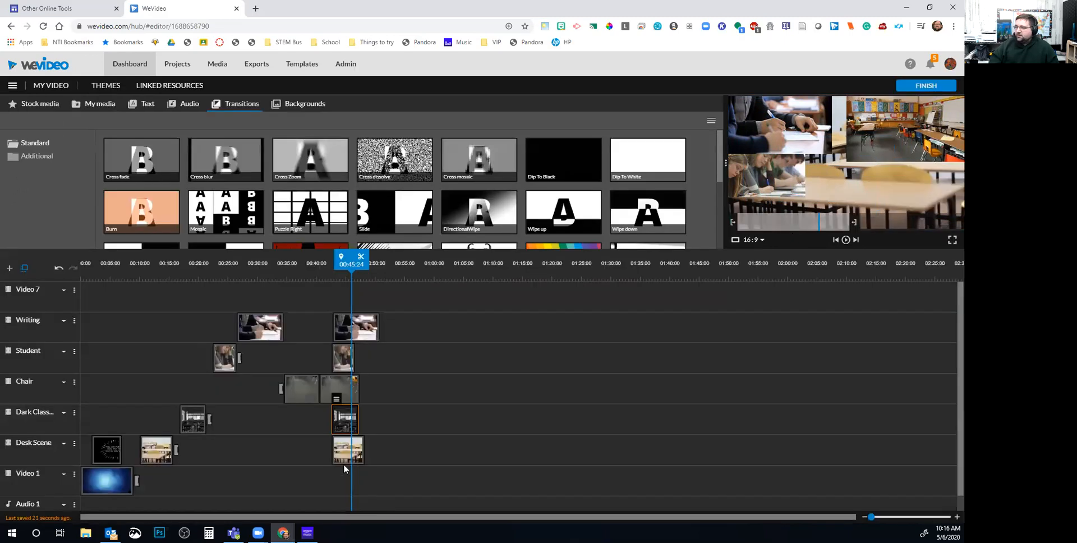
double_click(346, 448)
left_click_drag(370, 245, 154, 254)
left_click_drag(842, 175, 836, 219)
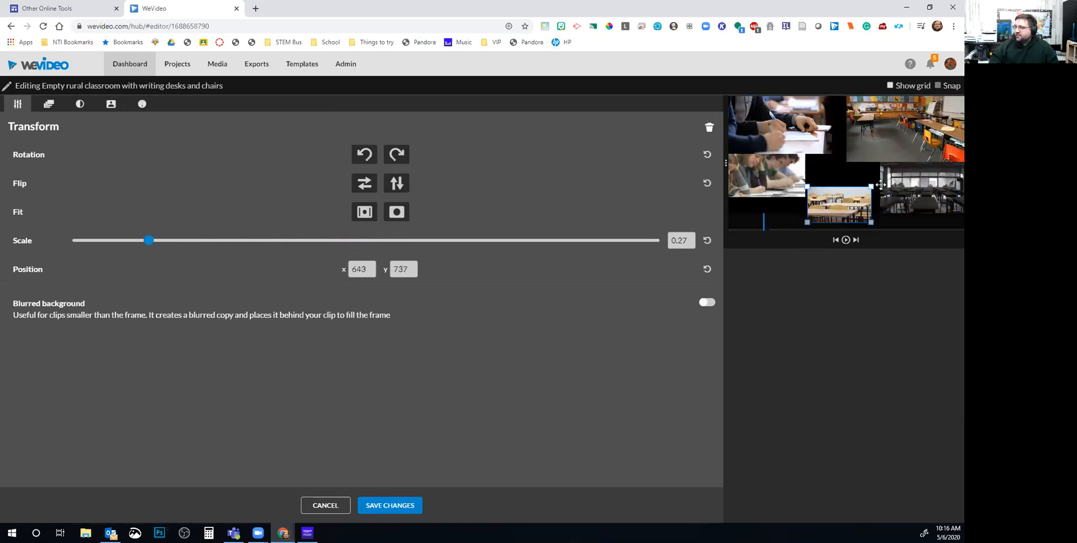
left_click_drag(872, 185, 894, 173)
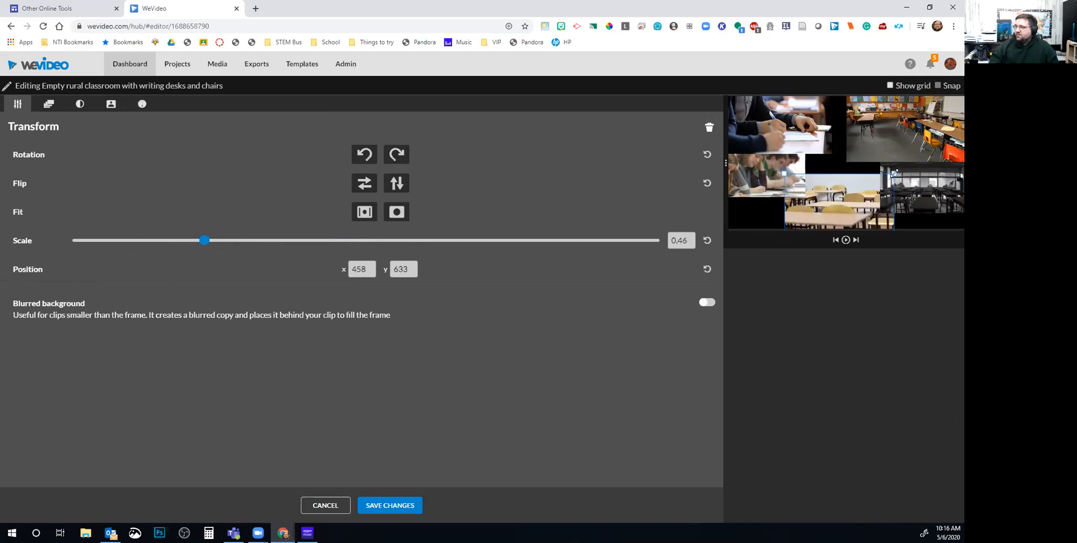
left_click_drag(823, 221, 846, 202)
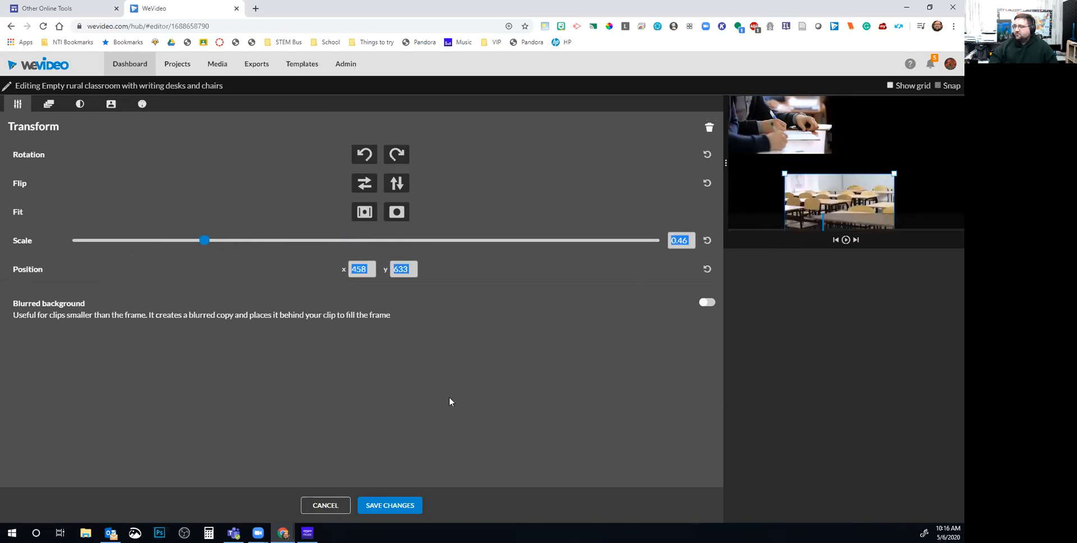
left_click(330, 505)
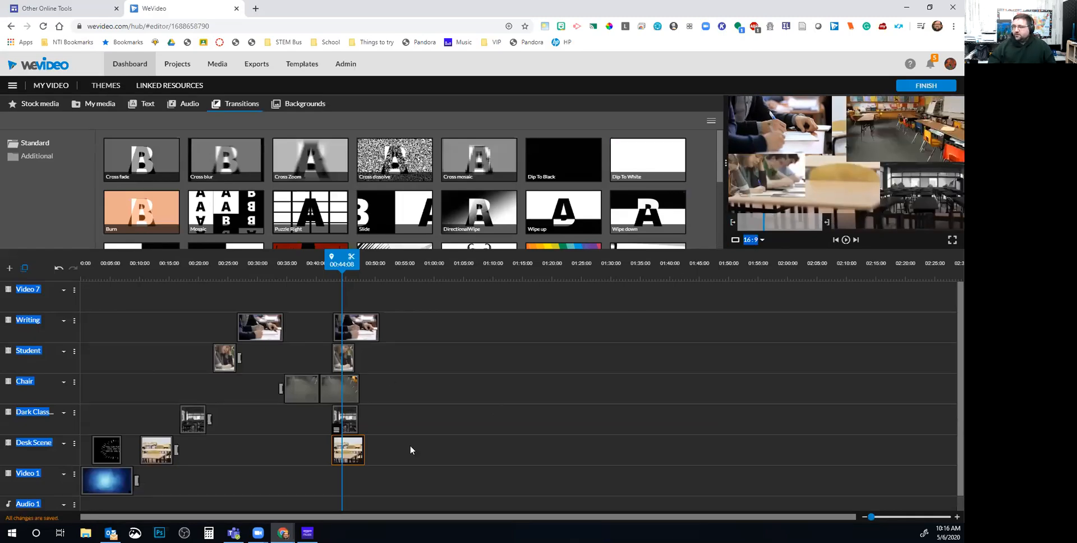
Scale the Desk Scene clip to about 0.43 and place it in the collage's lower centre
double_click(354, 453)
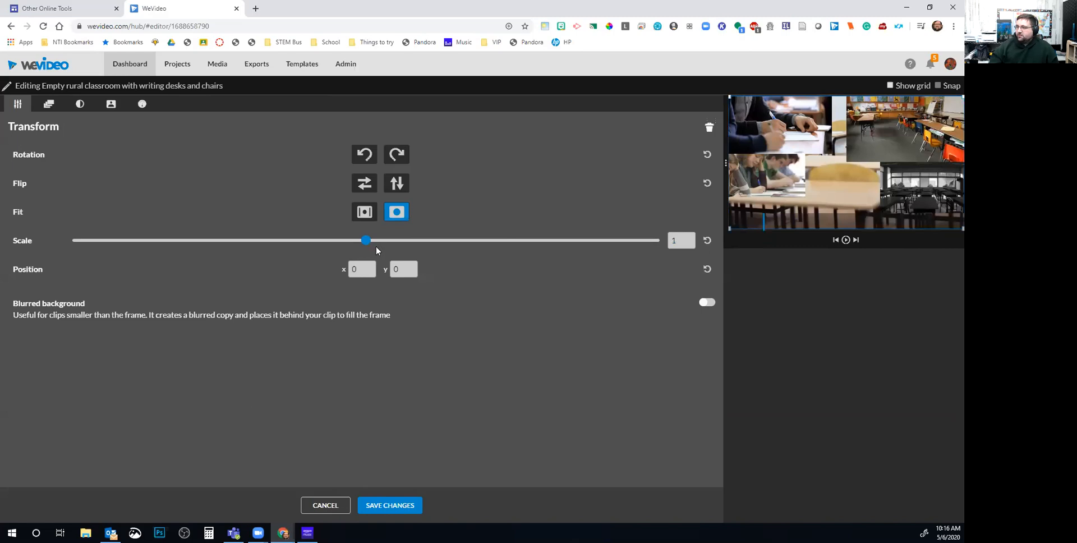
left_click_drag(290, 240, 154, 259)
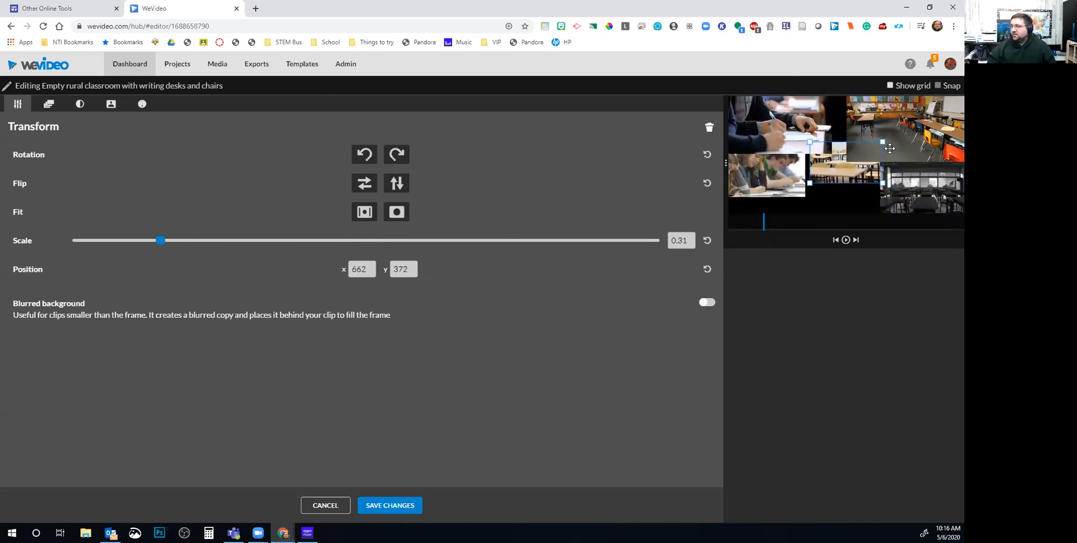
left_click_drag(828, 167, 859, 199)
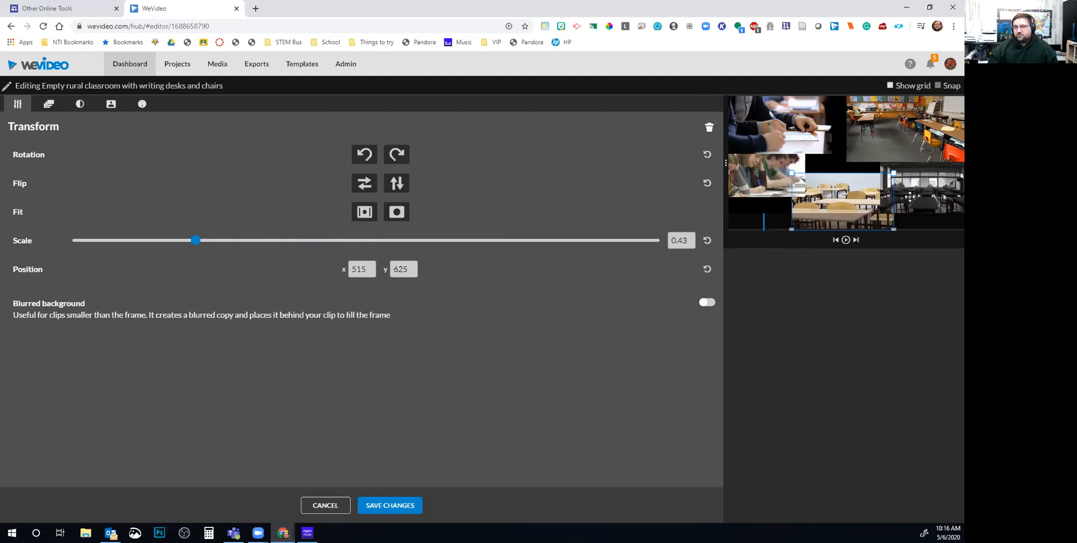
left_click(390, 505)
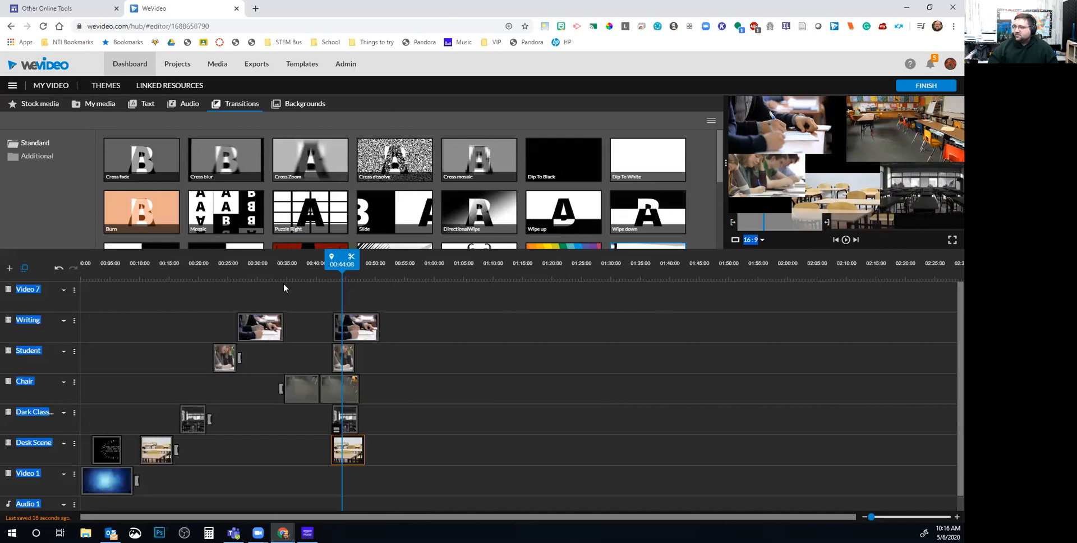
Play back the collage, pause, and set the playhead at 00:42:09 on the Chair track clip
left_click_drag(326, 264, 315, 264)
key("space")
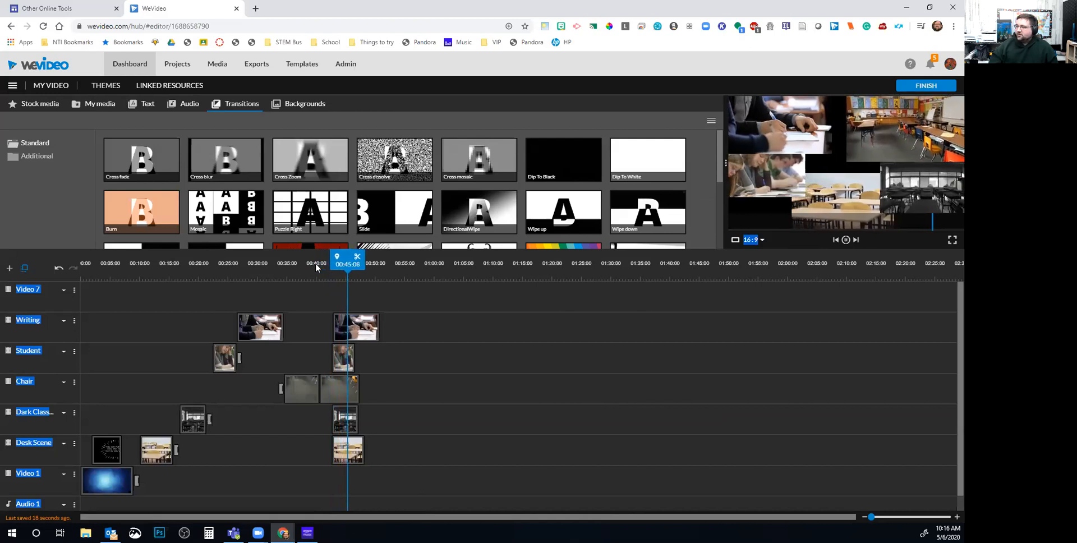
left_click(846, 240)
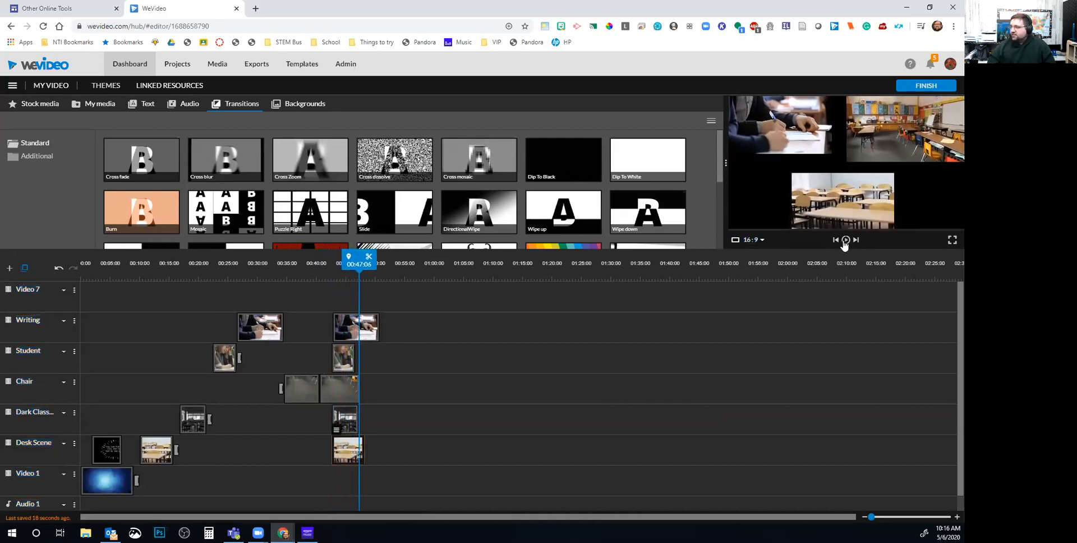
left_click(336, 275)
left_click(331, 277)
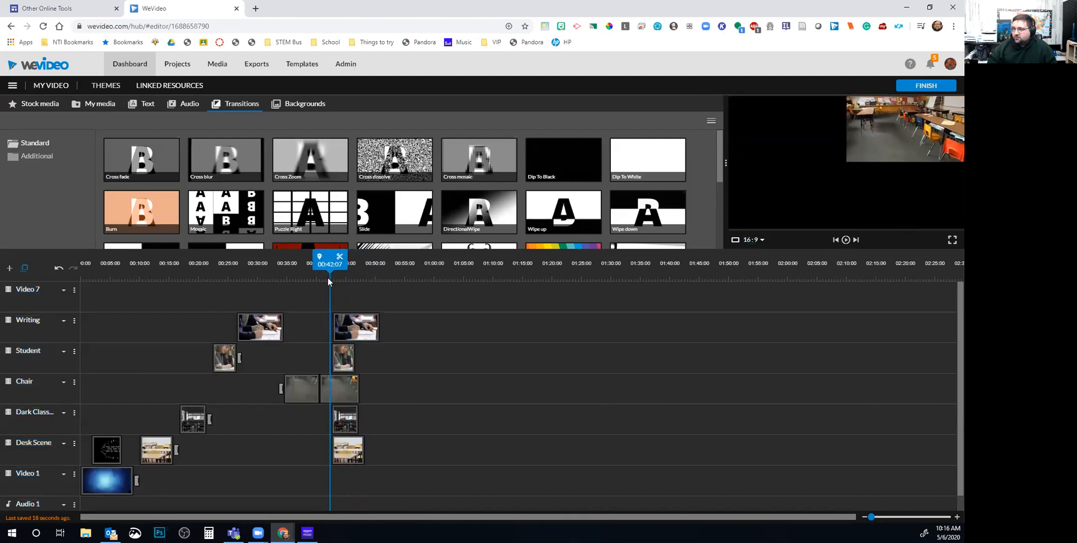
left_click(329, 390)
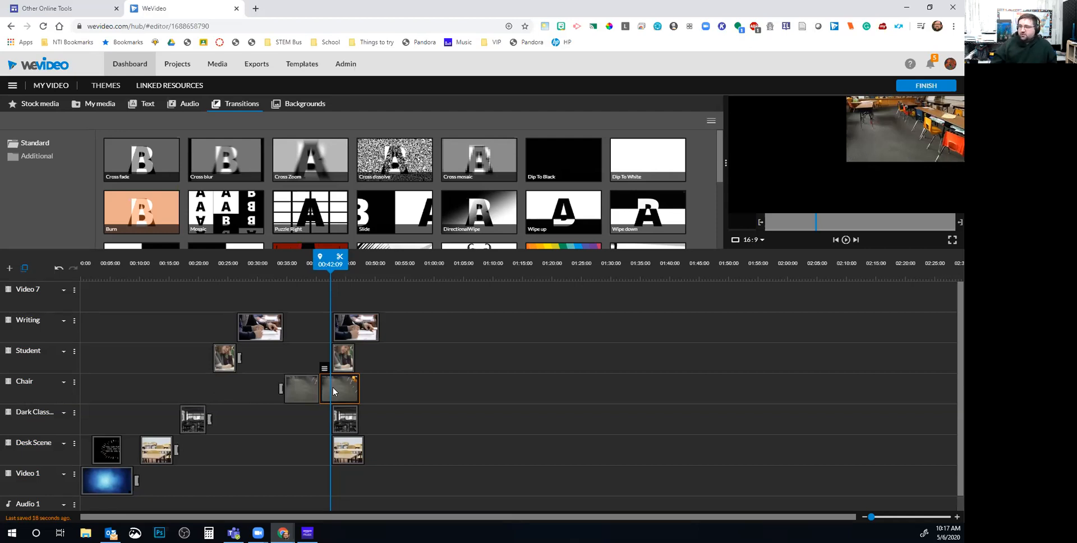
Split the Chair track's Tilt Up classroom clip at 00:42:09
double_click(333, 391)
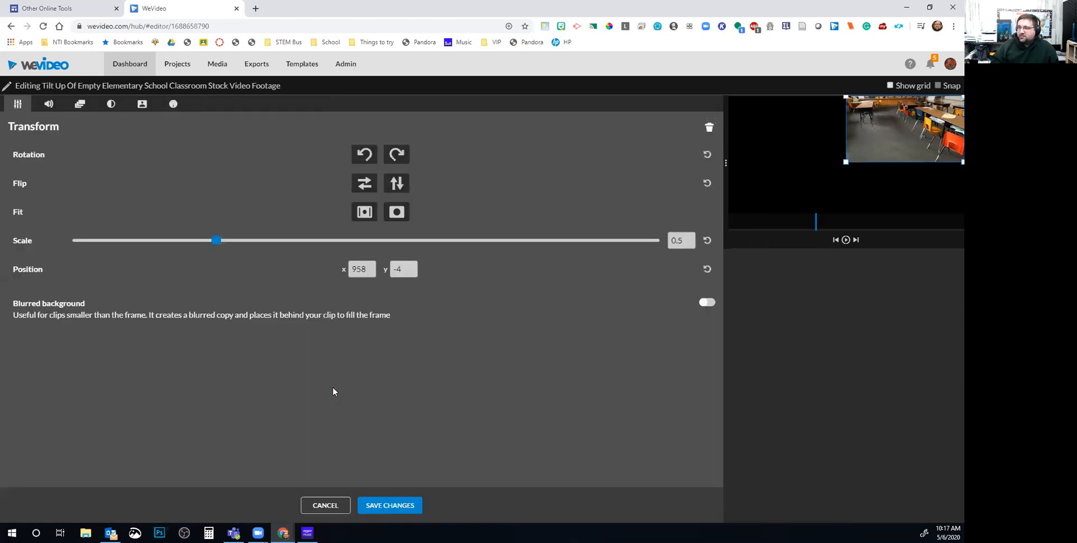
left_click(325, 506)
left_click(341, 259)
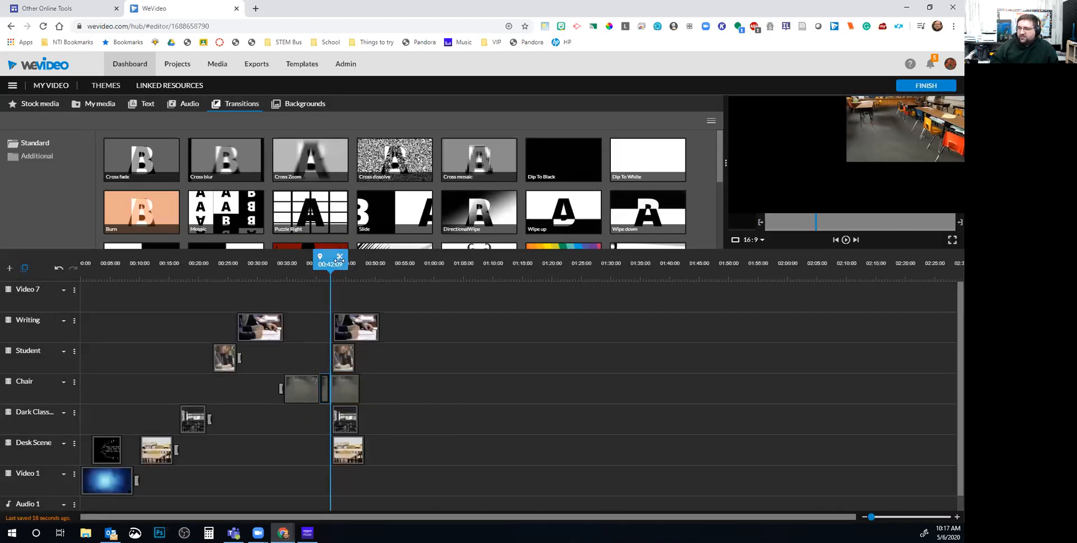
Set the later part to scale 1 so it fills the whole frame
double_click(326, 389)
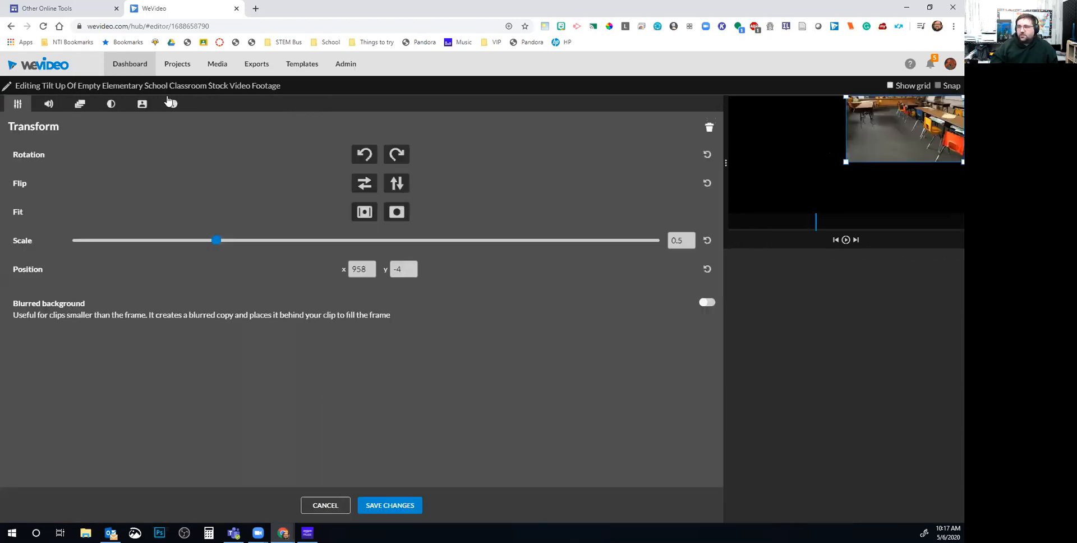
left_click_drag(216, 241, 366, 249)
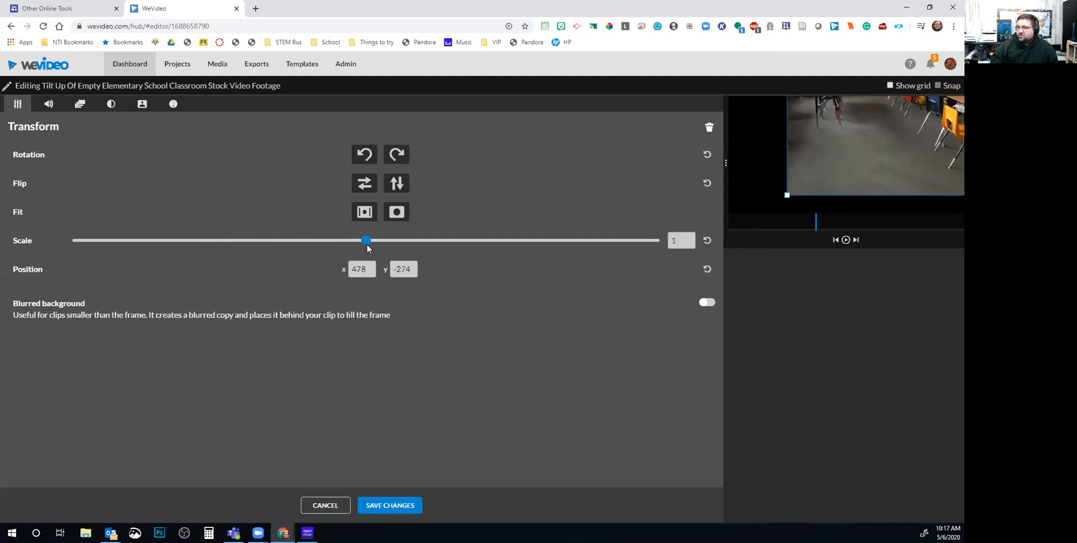
left_click_drag(822, 194, 820, 193)
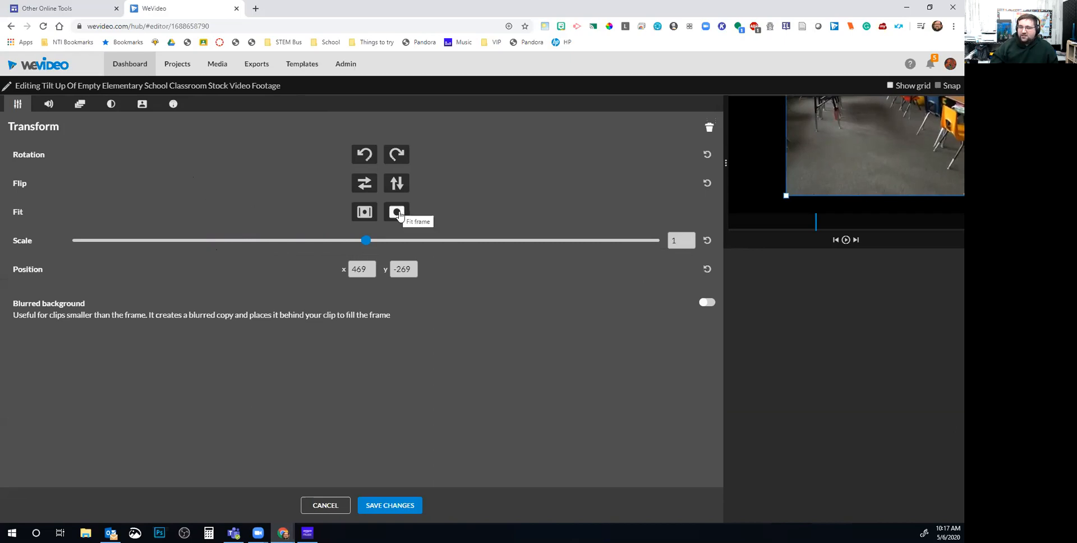
left_click(398, 214)
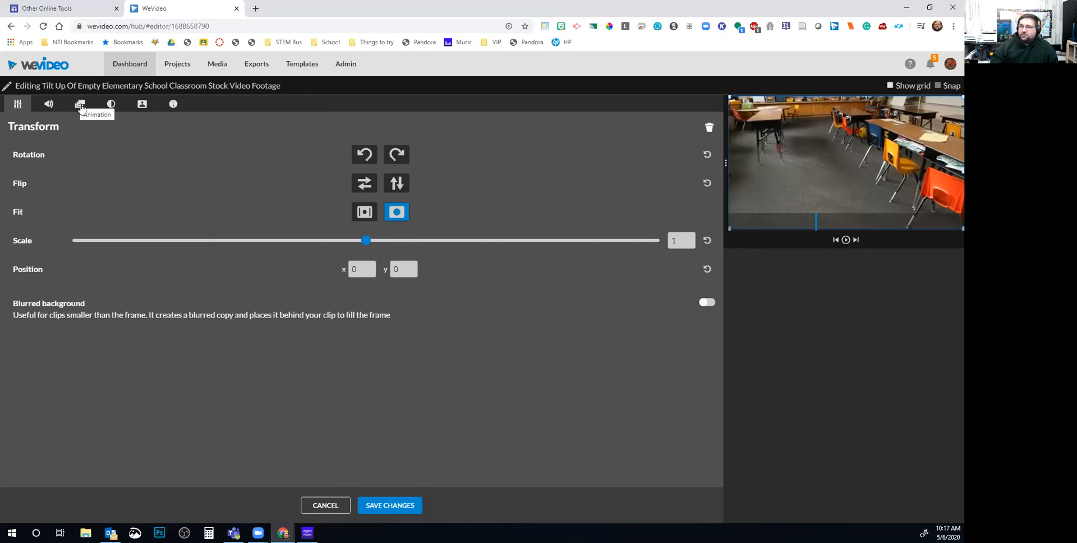
left_click(81, 106)
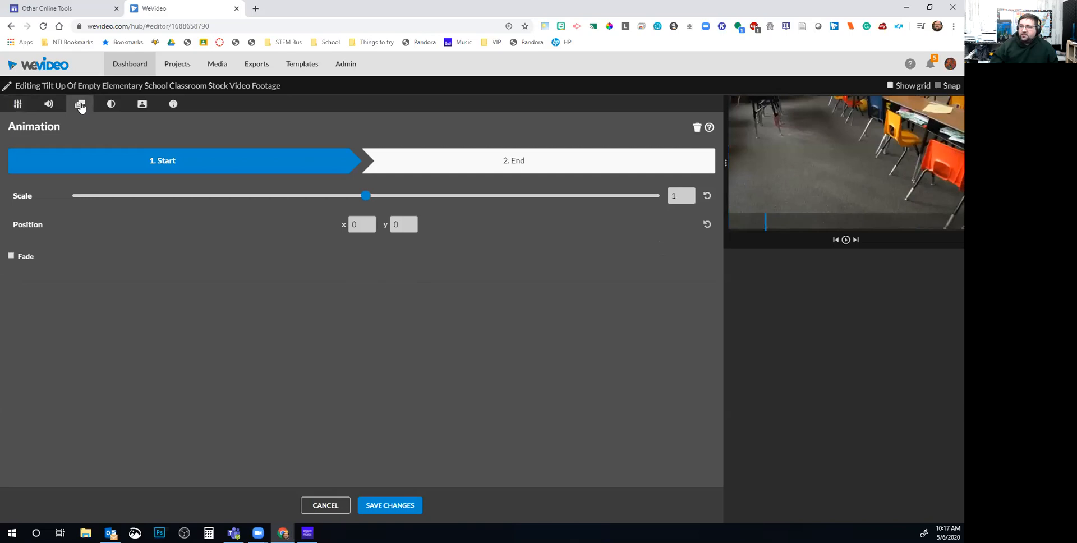
Review the Tilt Up clip's animation end state and size settings before editing the end state
left_click(478, 162)
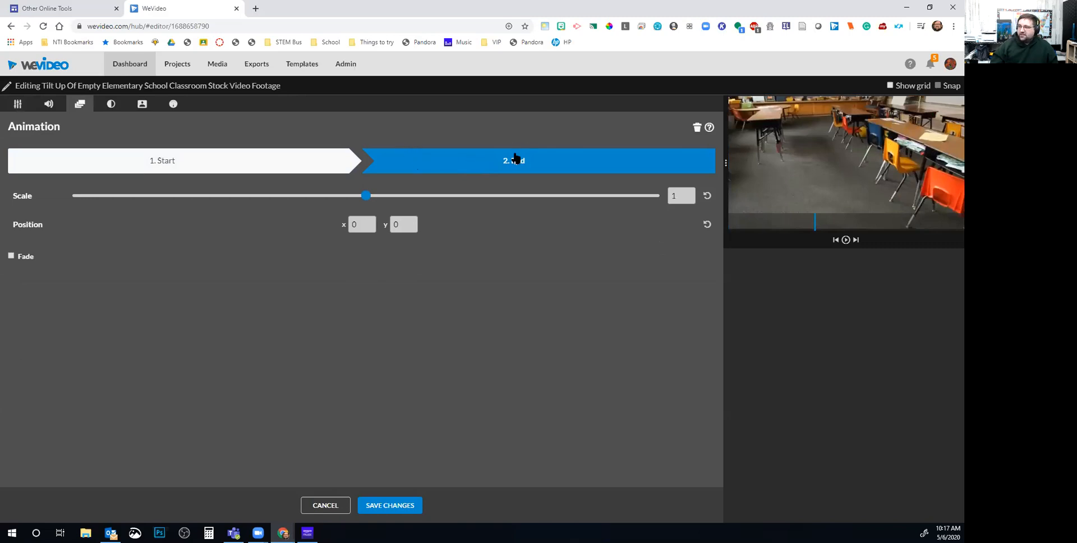
left_click(375, 506)
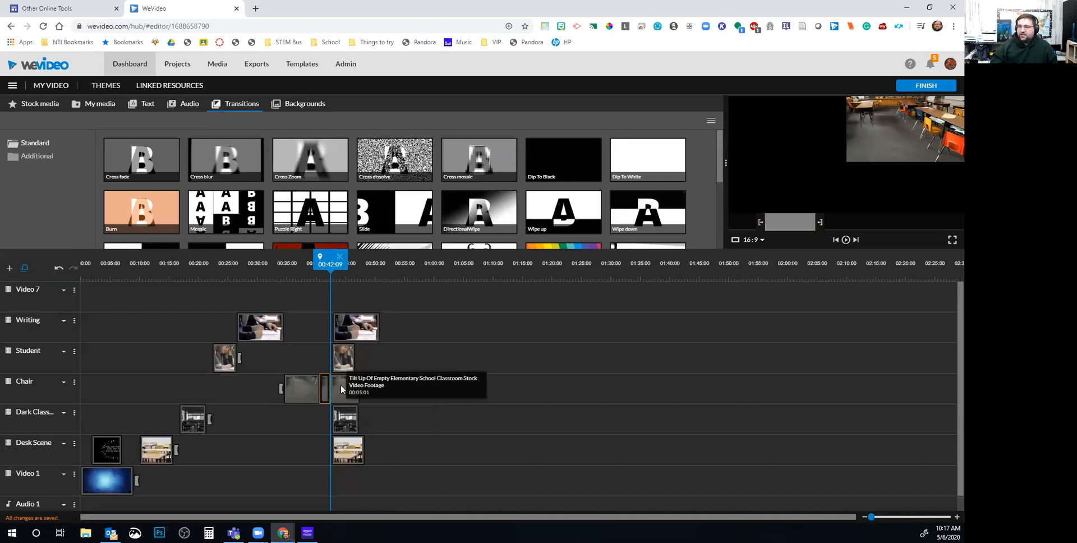
double_click(341, 385)
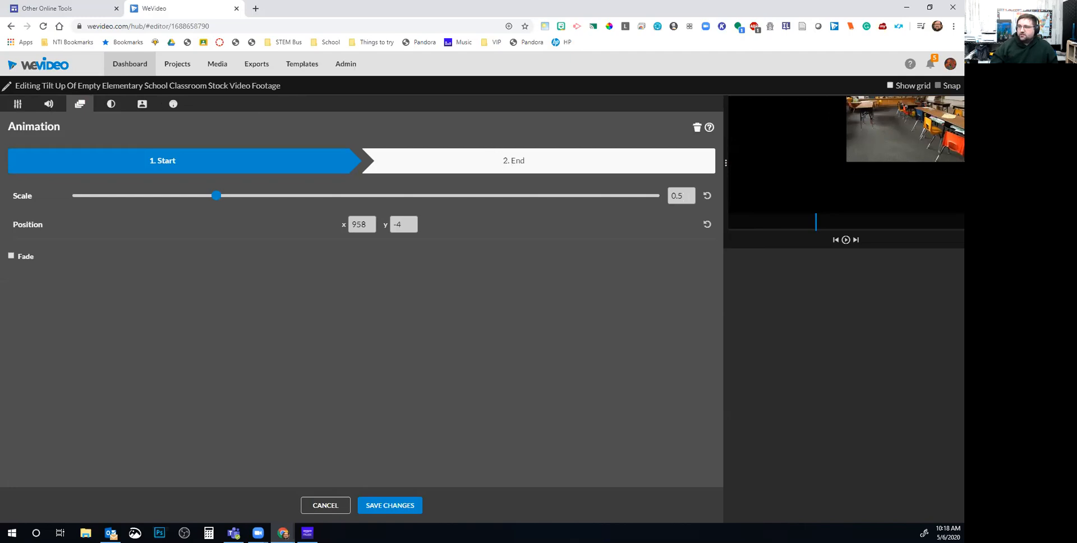
left_click(19, 104)
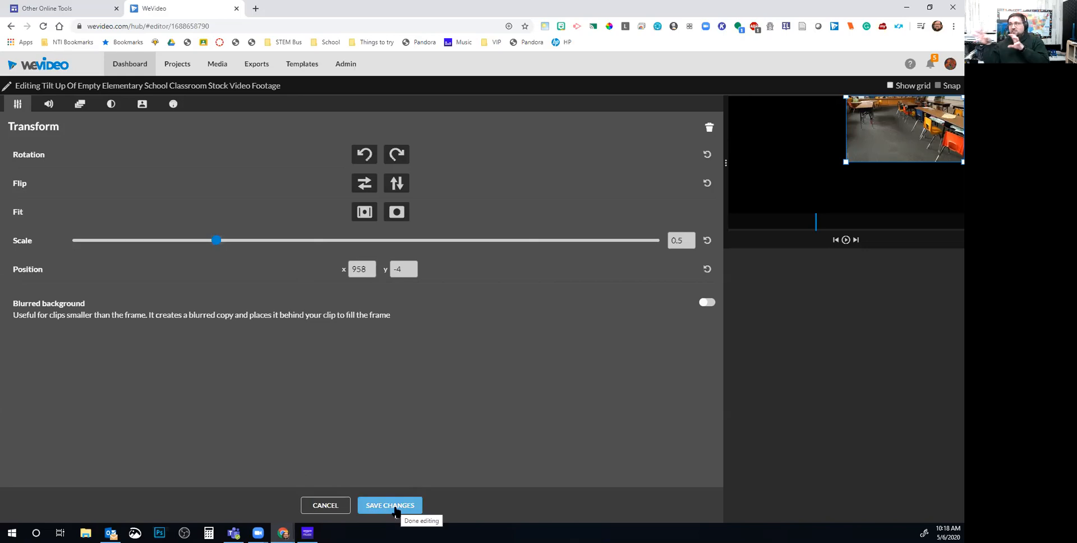
left_click(395, 508)
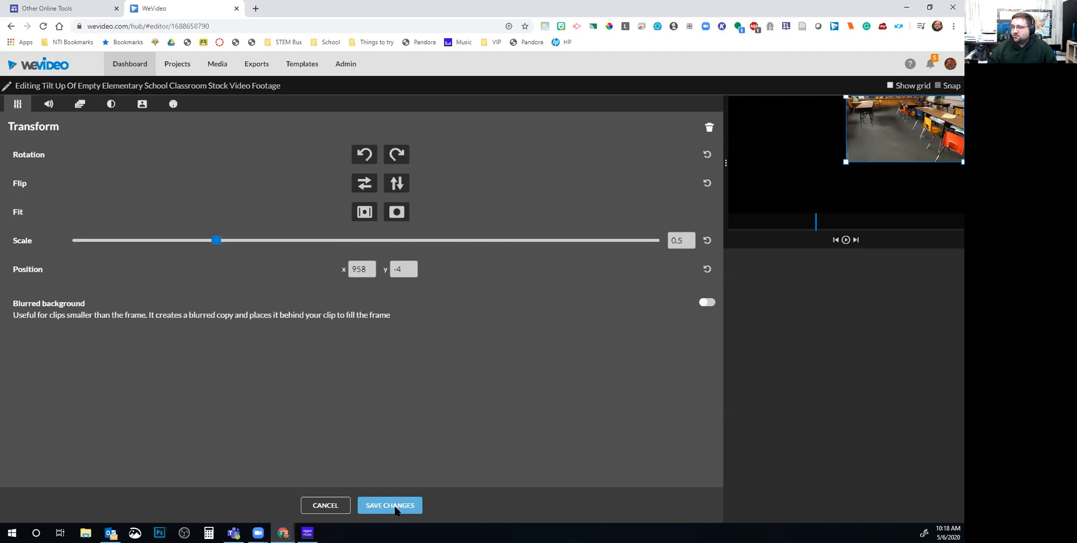
double_click(327, 393)
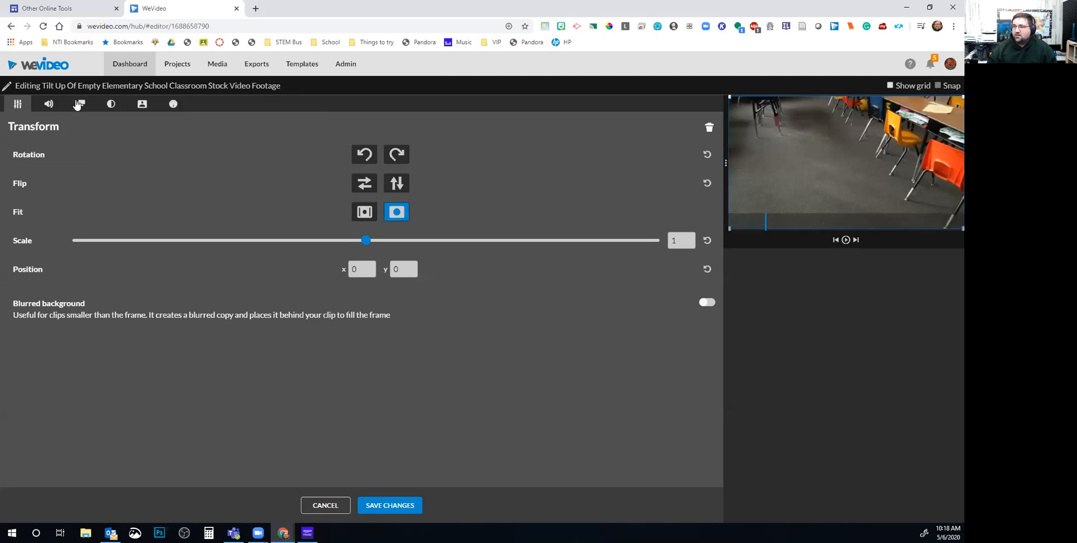
left_click(88, 107)
left_click(482, 171)
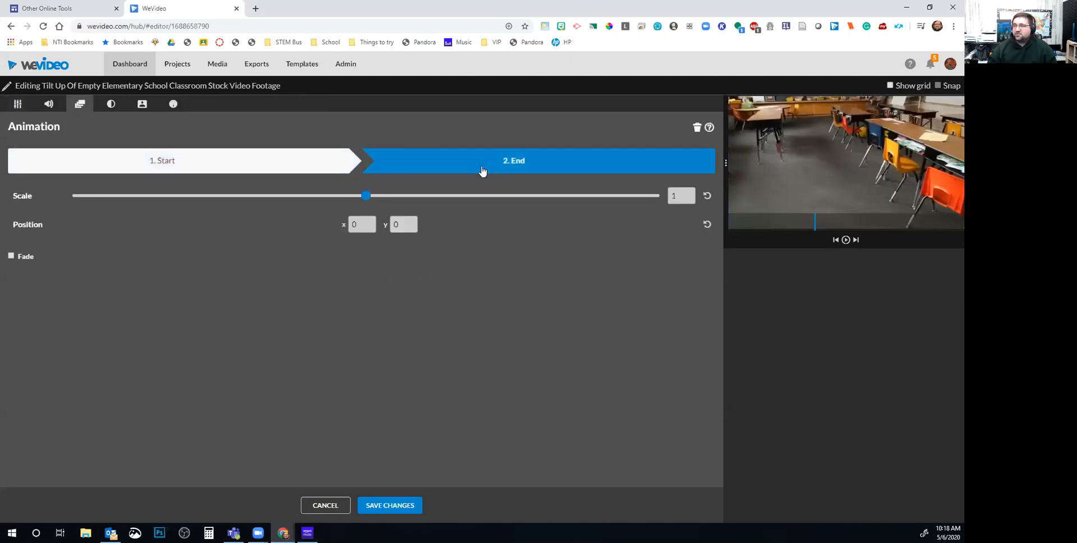
Set the animation end to scale 0.5 at X 958, Y -4, save, and replay from 00:39
left_click(682, 195)
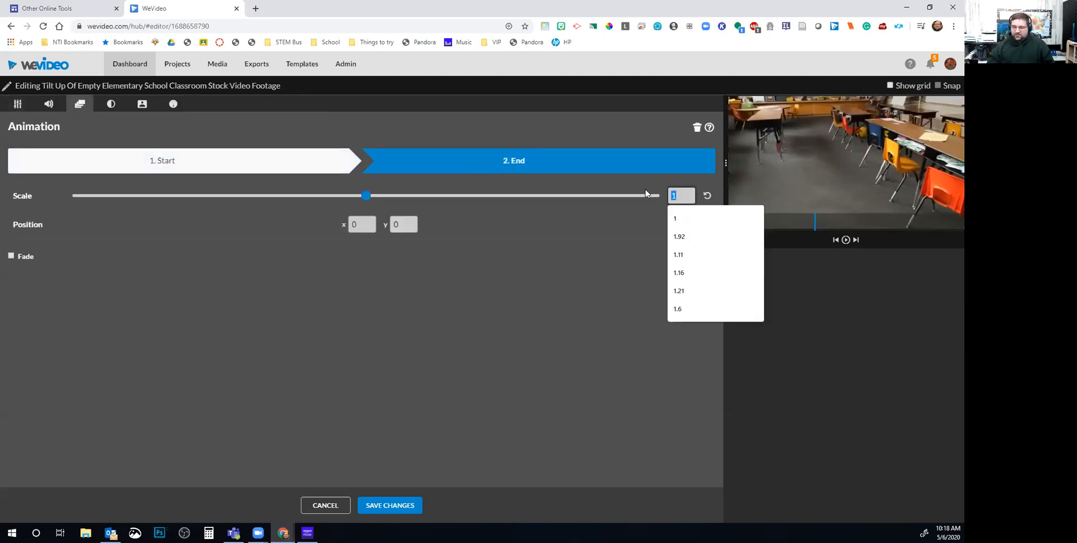
key("BackSpace")
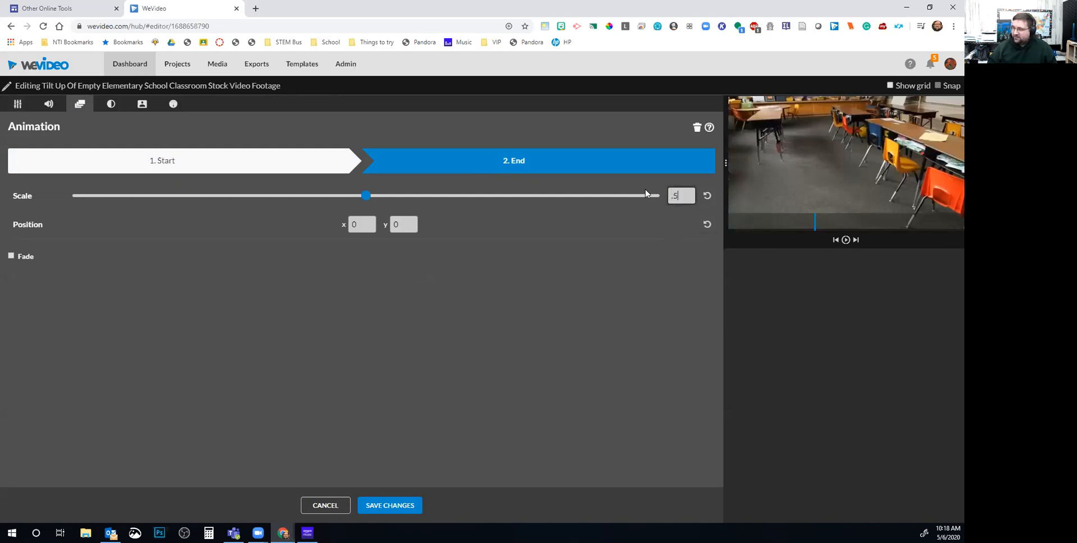
type(".5")
left_click(362, 224)
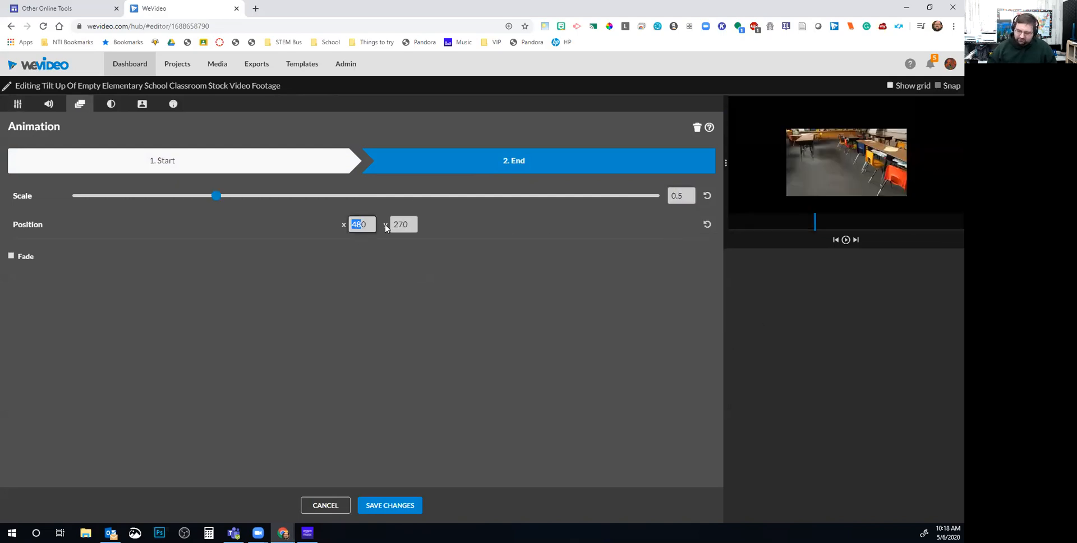
left_click_drag(370, 225, 354, 225)
type("958")
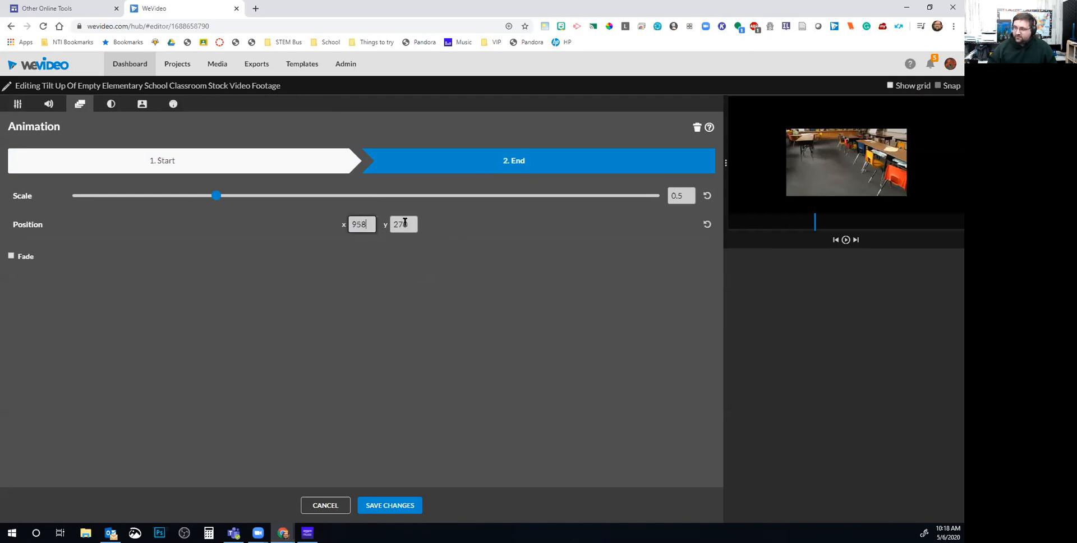
left_click(405, 223)
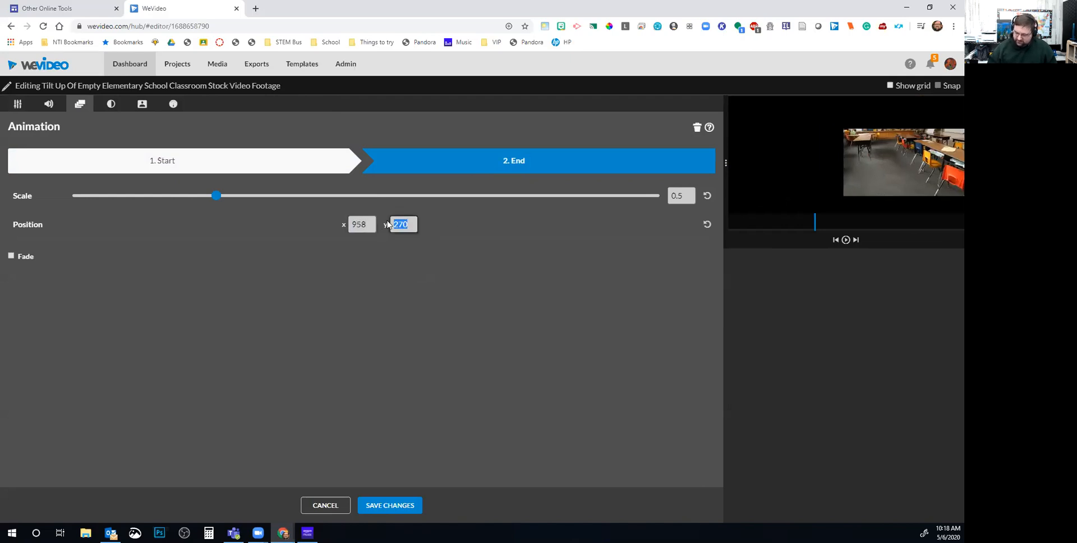
type("-4")
key("Return")
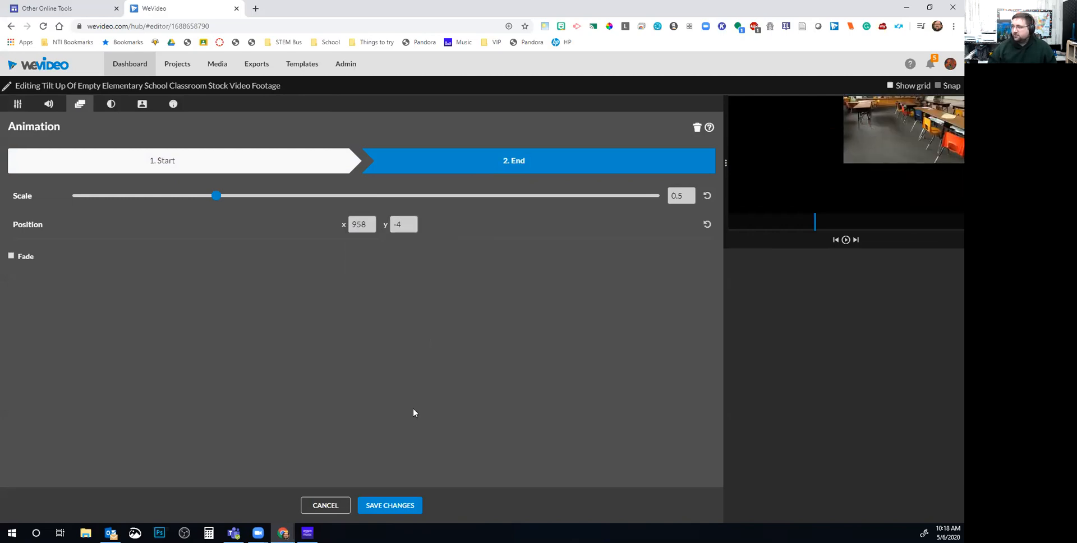
left_click(391, 507)
left_click_drag(323, 268, 314, 270)
key("space")
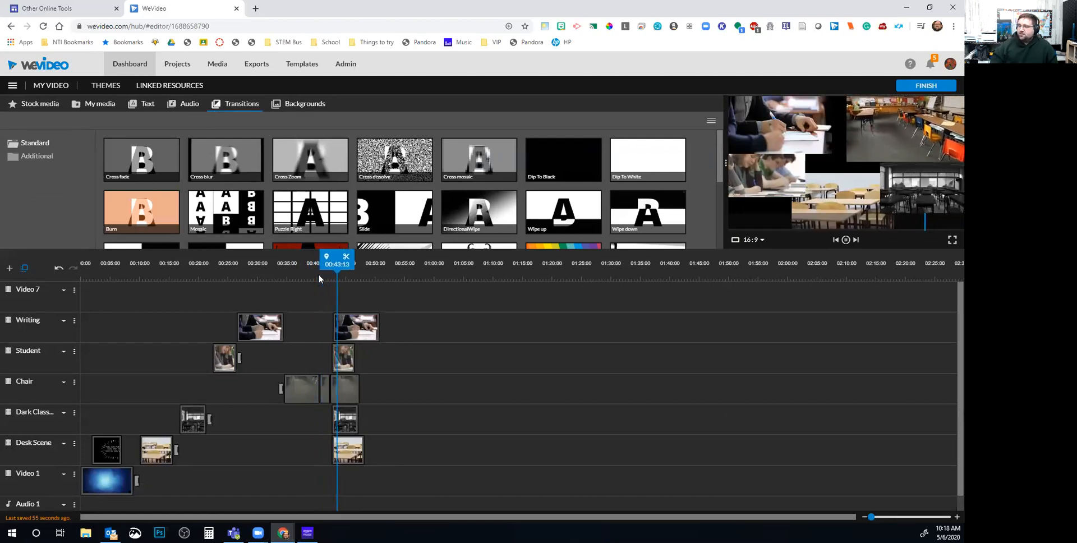
Zoom the timeline in and lengthen the second Chair clip at its end
left_click(846, 239)
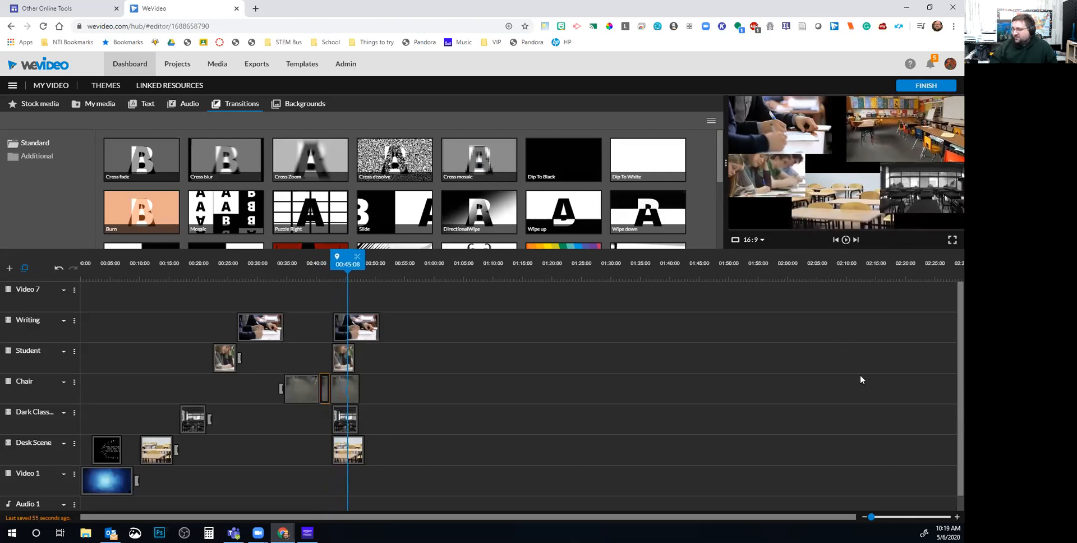
left_click_drag(871, 516, 881, 517)
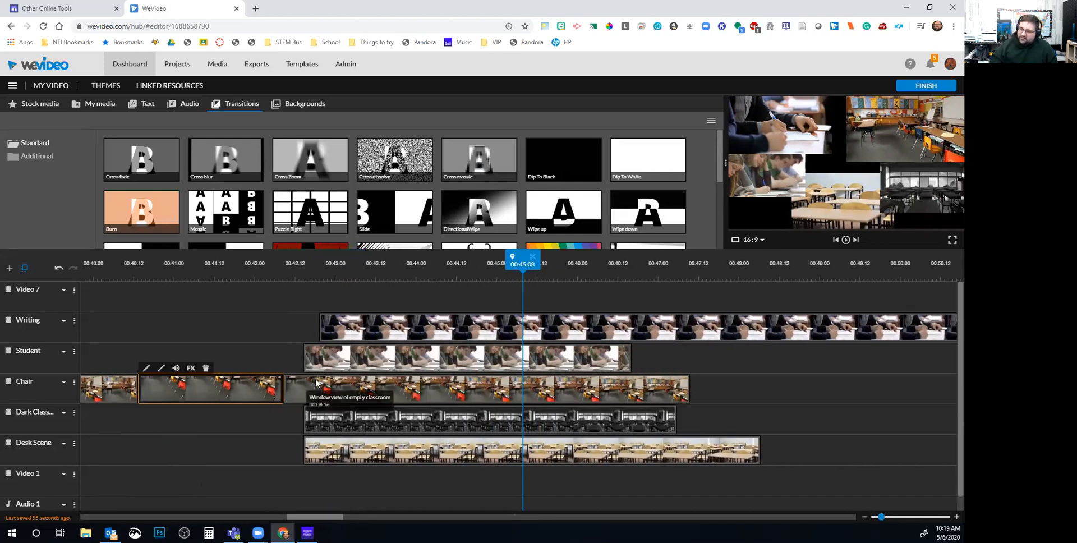
left_click_drag(315, 396, 333, 395)
left_click_drag(349, 333, 333, 334)
left_click_drag(282, 390, 302, 389)
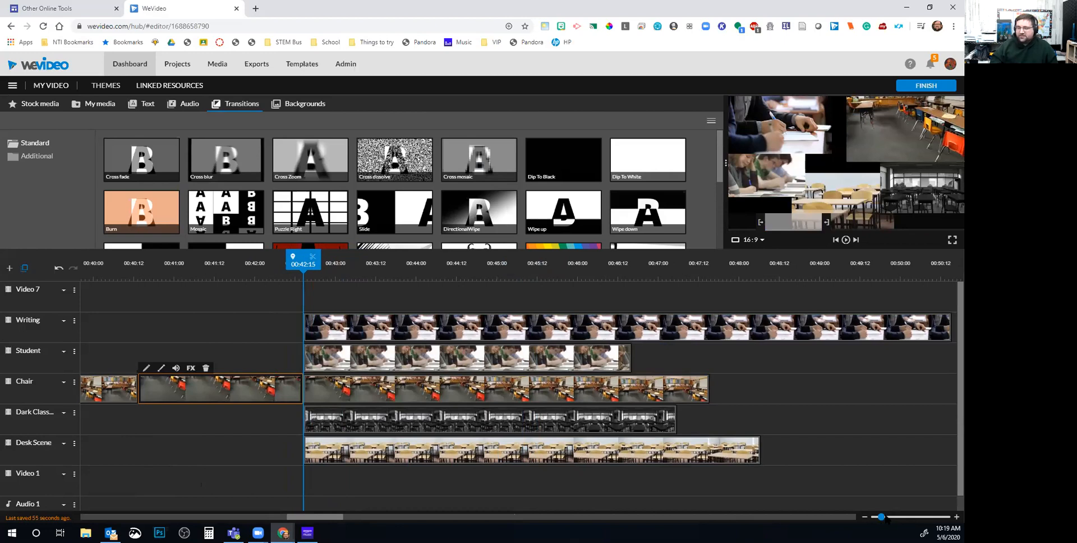
Zoom in further and review playback from 00:40:00
mouse_move(882, 517)
left_mouse_down()
mouse_move(892, 518)
mouse_move(873, 518)
left_mouse_up()
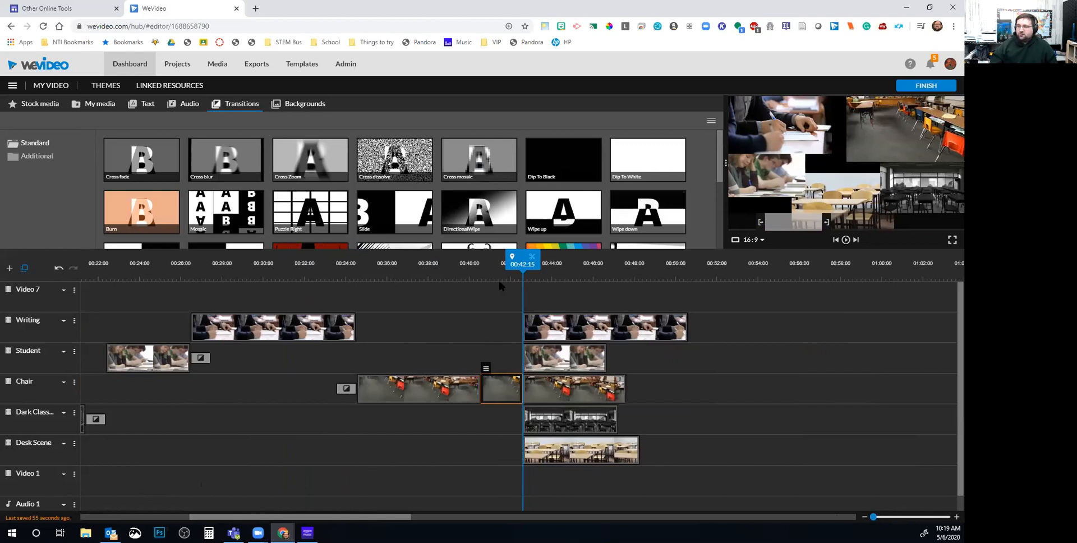
left_click_drag(513, 263, 460, 264)
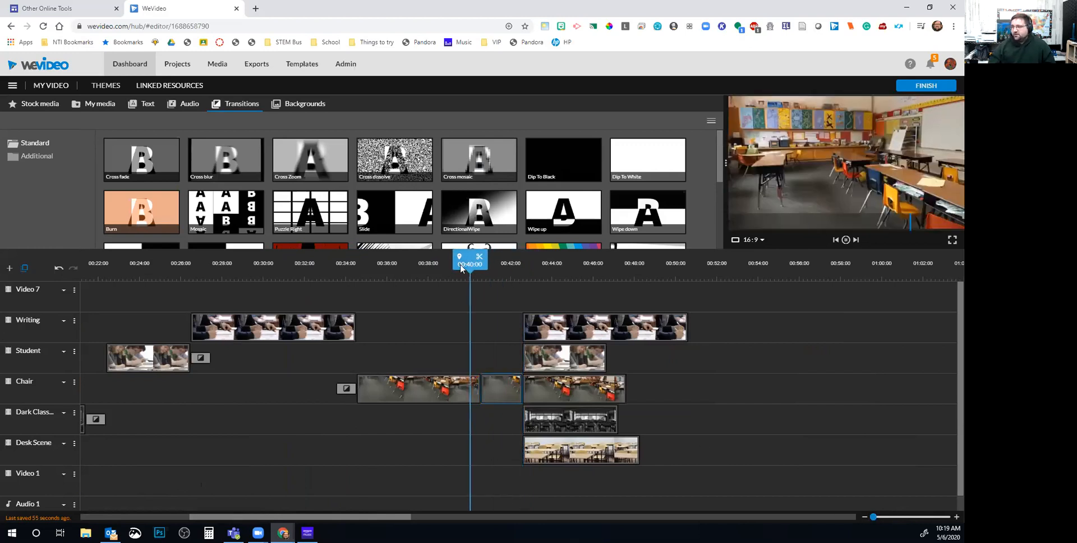
key("space")
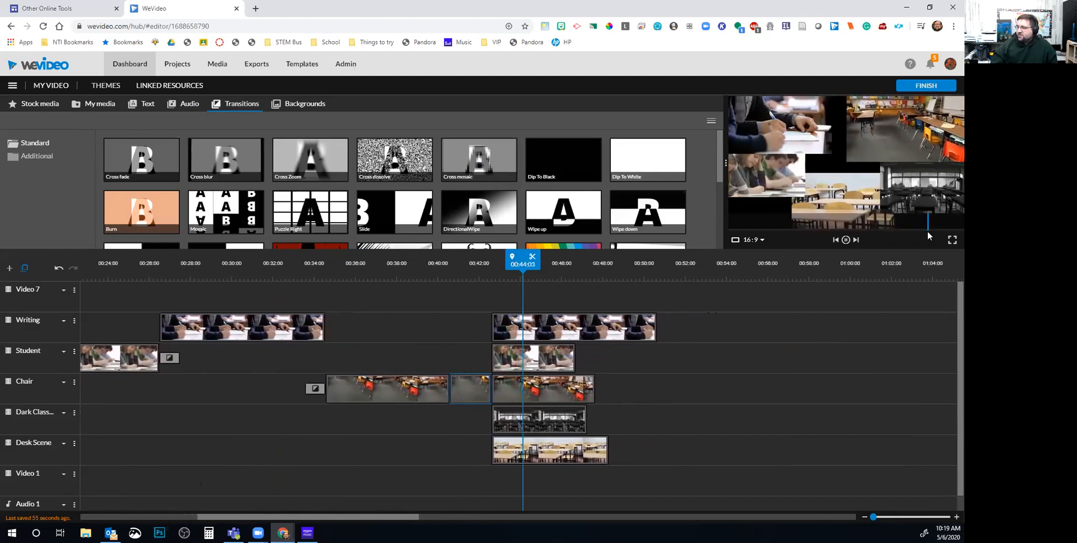
left_click(846, 240)
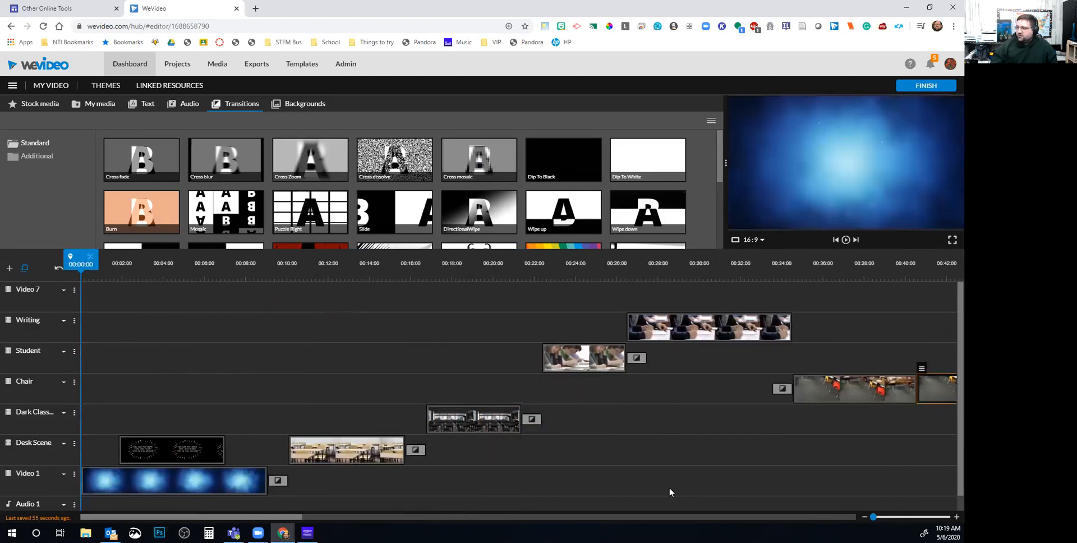
Line up the Dark Classroom, Desk Scene, Writing and Student clips at 00:41:24 and replay
left_click_drag(227, 521, 362, 521)
left_click_drag(500, 490, 458, 418)
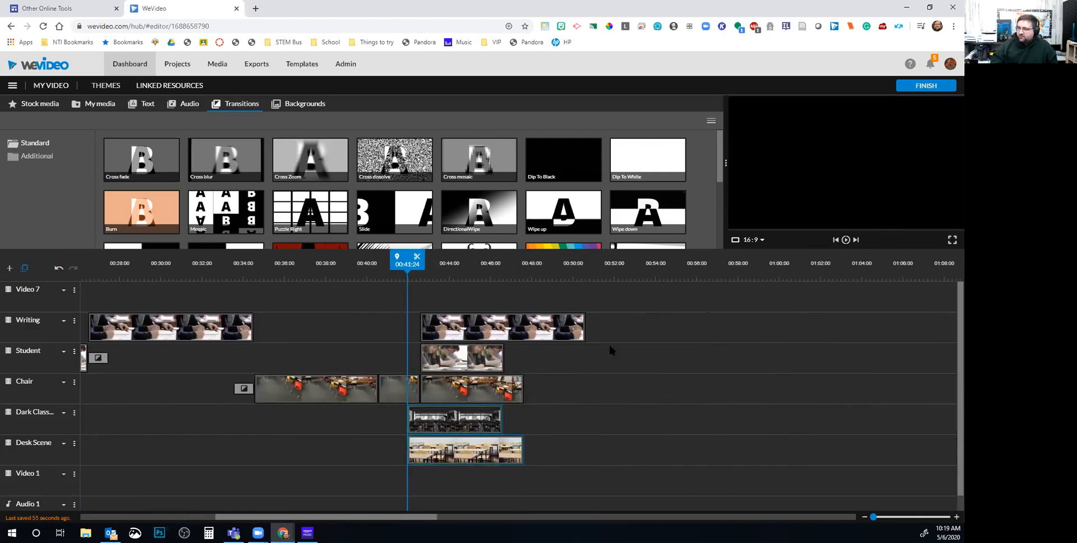
left_click_drag(460, 331, 444, 320)
left_click_drag(404, 264, 394, 264)
key("space")
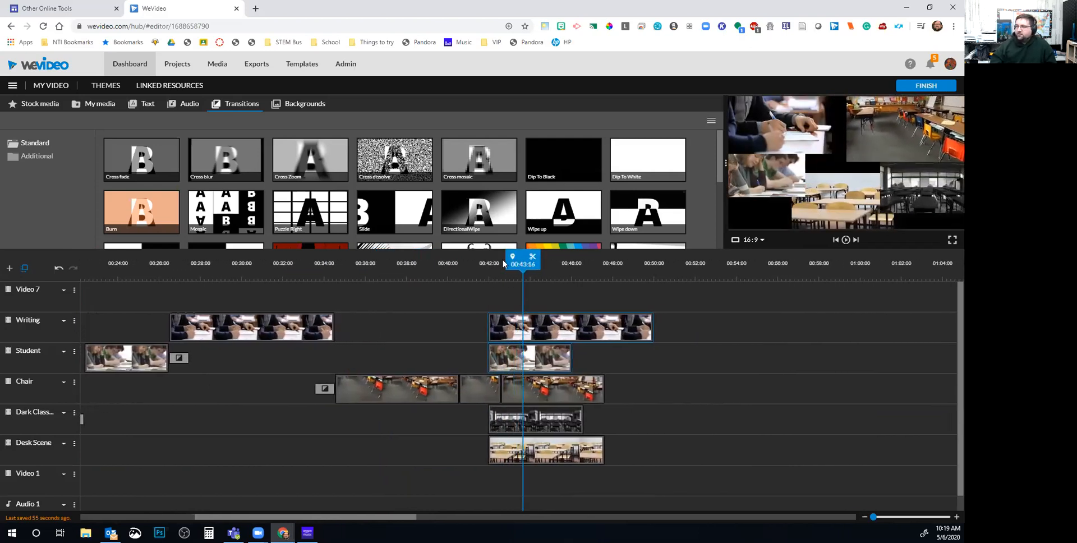
Add a Cross fade to the start of the later Writing, Student, Dark Classroom and Desk Scene clips
left_click_drag(163, 170, 496, 334)
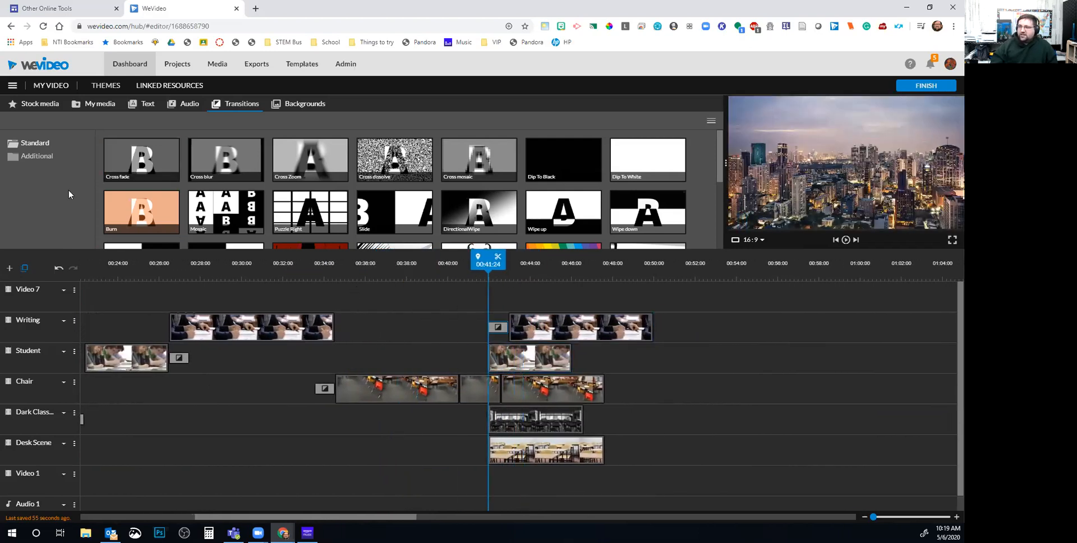
left_click_drag(136, 160, 498, 358)
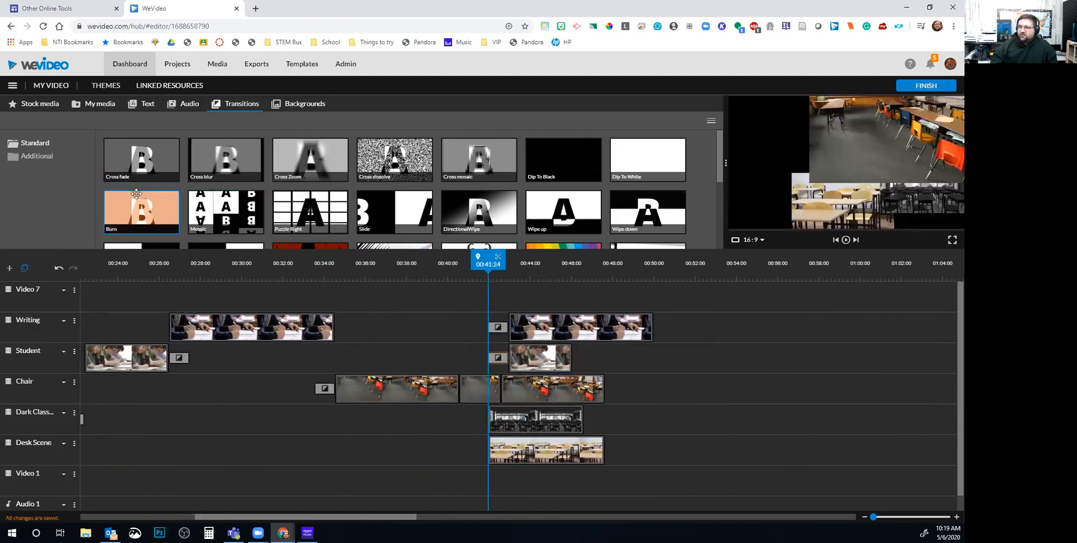
left_click_drag(145, 156, 497, 449)
left_click_drag(689, 483, 554, 420)
Shift the Writing and Student clips earlier, play the faded collage, and select all five stacked clips
left_click_drag(671, 457, 510, 417)
left_click_drag(659, 360, 527, 333)
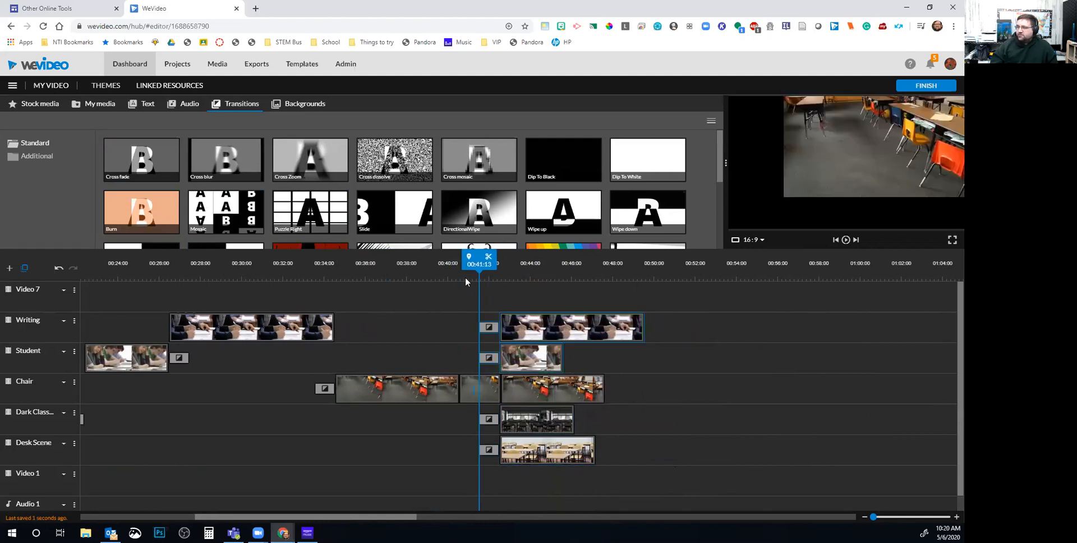
left_click_drag(475, 260, 466, 261)
key("space")
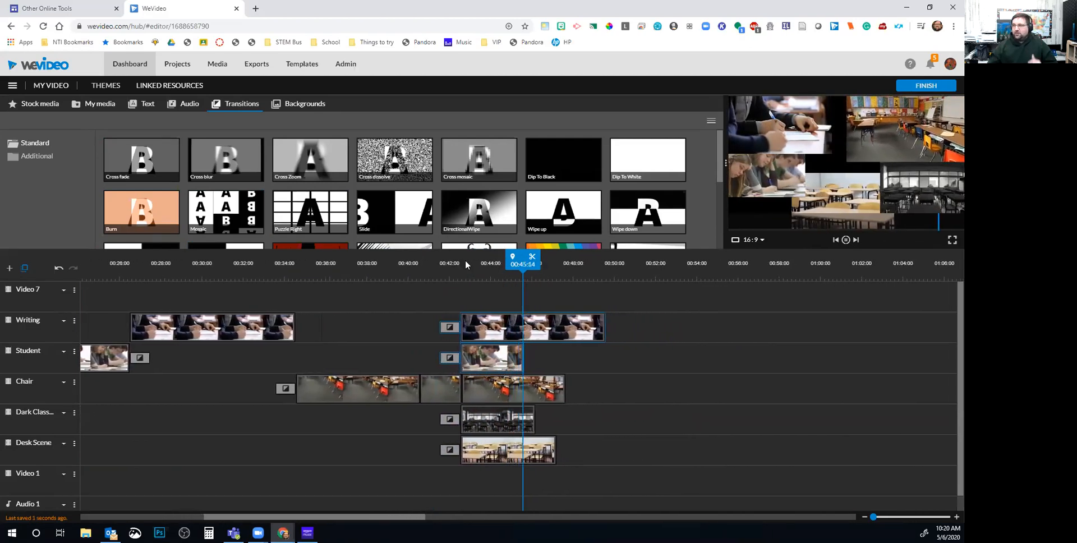
key("space")
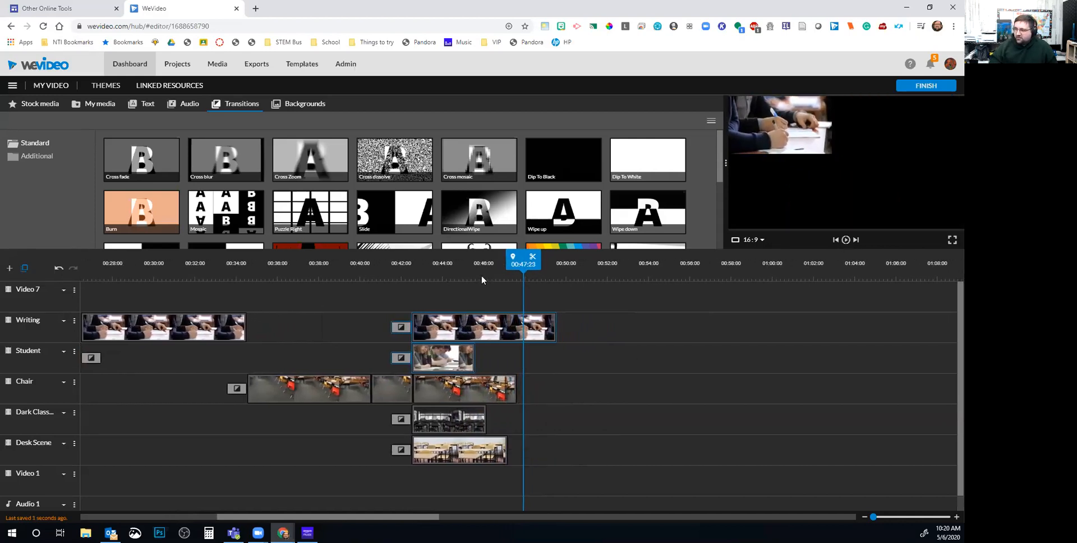
left_click_drag(475, 294, 482, 355)
left_click_drag(519, 268, 499, 477)
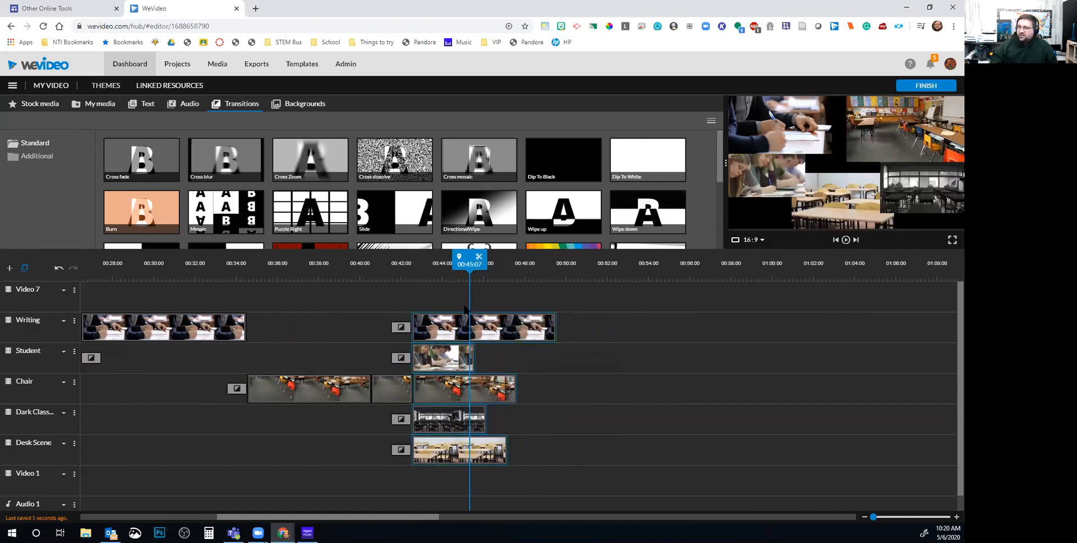
left_click_drag(459, 294, 483, 471)
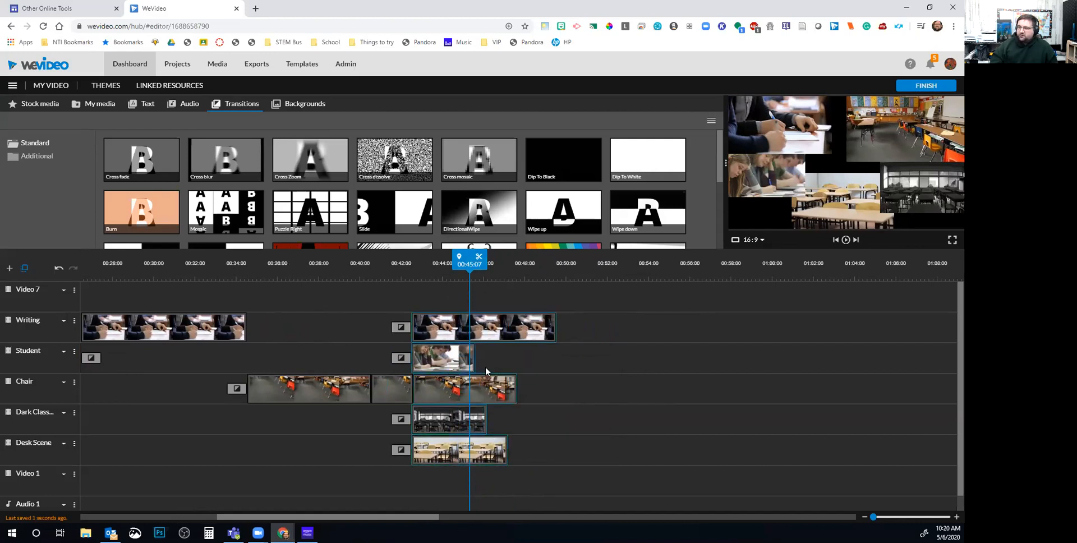
Split the five collage clips at 00:45:07 and delete the trailing Writing, Student, Chair, Dark Classroom and Desk Scene pieces
left_click(480, 259)
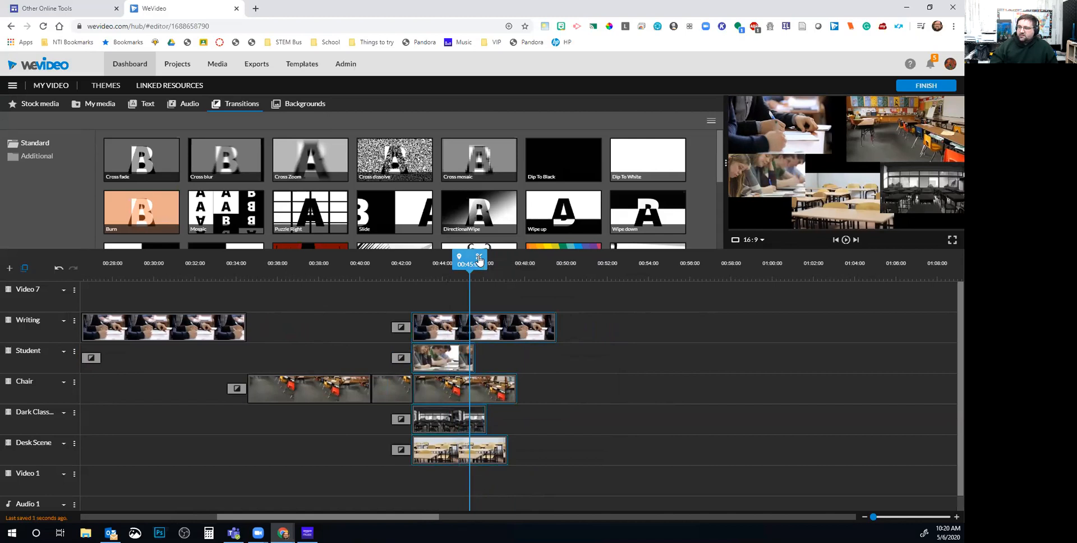
left_click(493, 324)
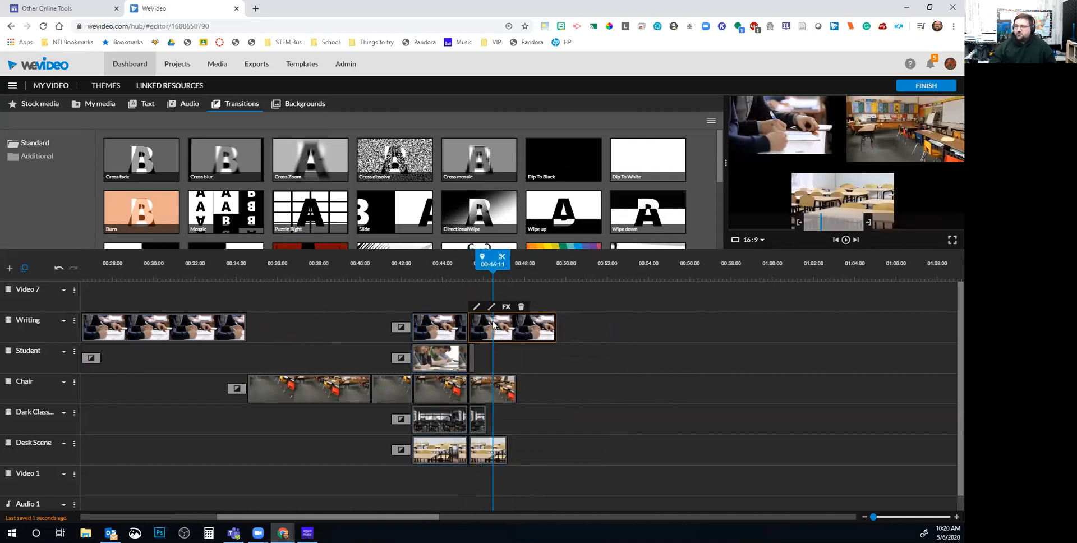
key("Delete")
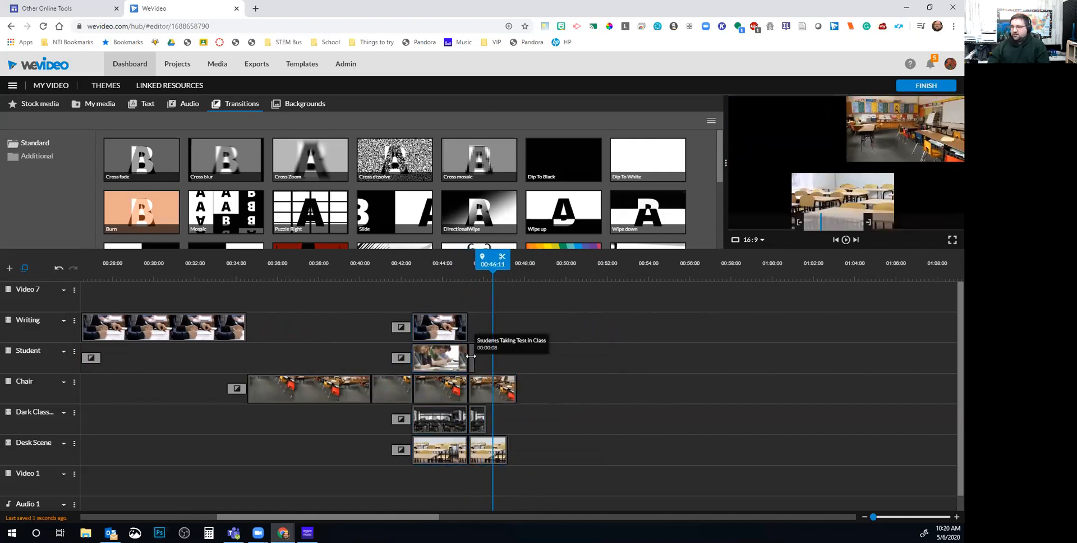
left_click(472, 355)
key("Delete")
left_click(487, 399)
key("Delete")
left_click(479, 424)
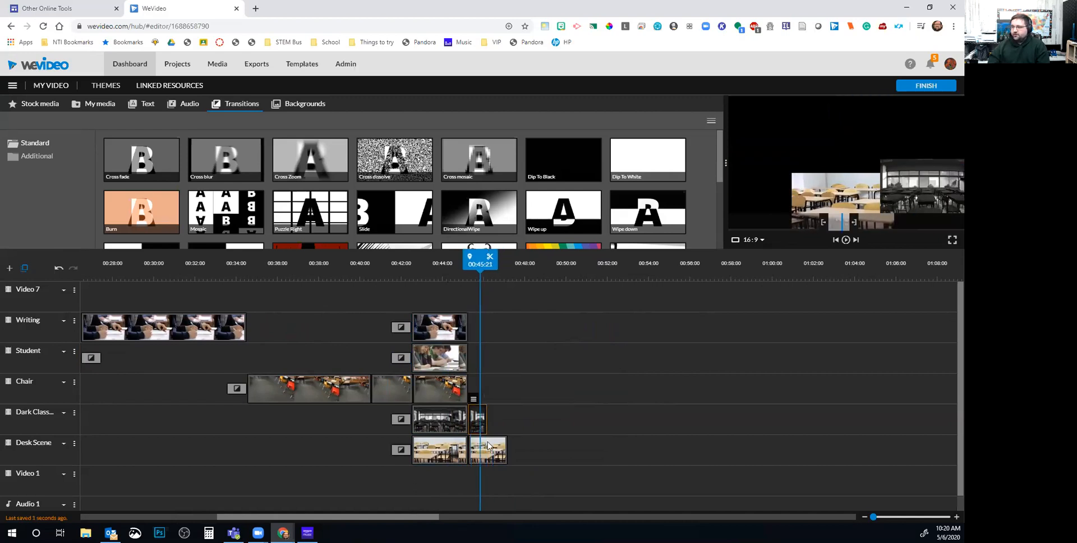
key("Delete")
left_click(493, 457)
key("Delete")
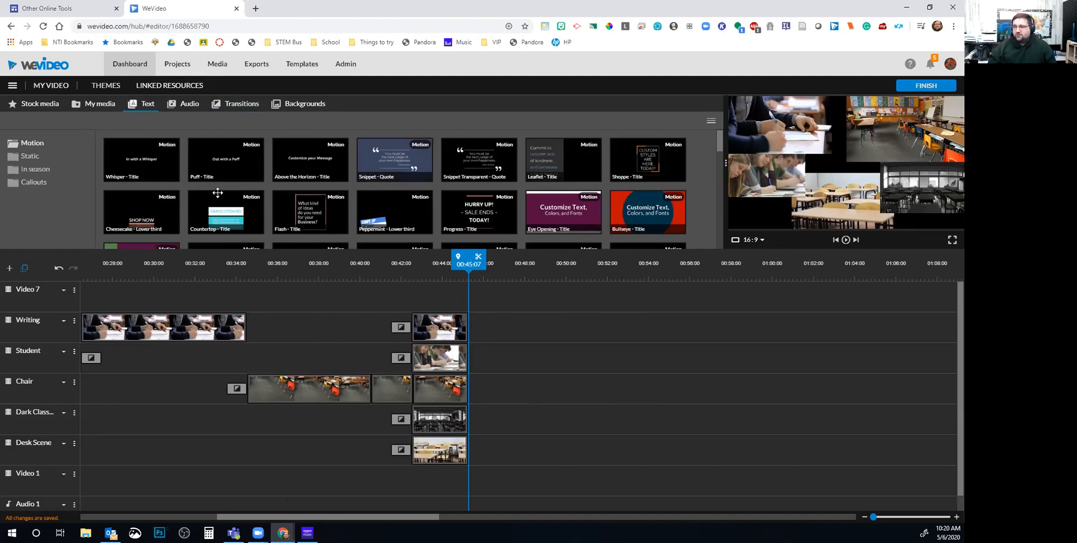
Place the Block - Title motion template on the Video 7 track at about 00:42
scroll(381, 196, "down", 1)
scroll(370, 200, "up", 1)
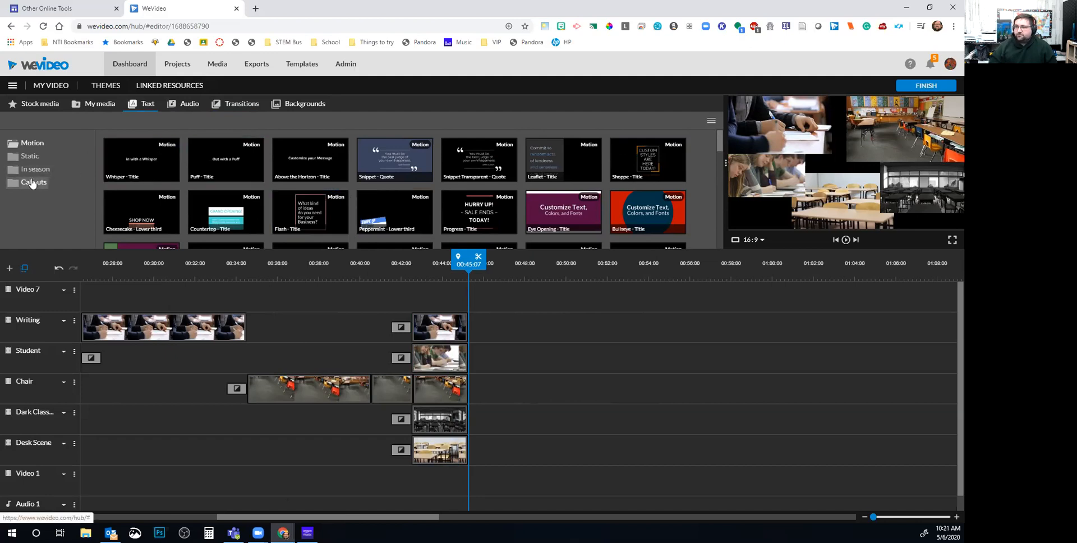
left_click(30, 155)
left_click(32, 142)
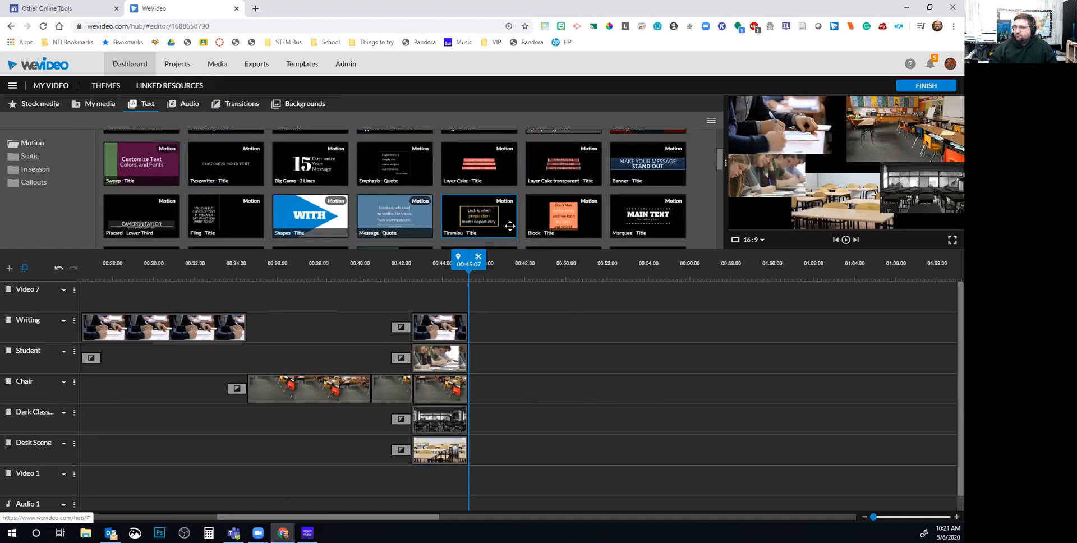
scroll(556, 219, "down", 1)
left_click_drag(554, 175, 432, 303)
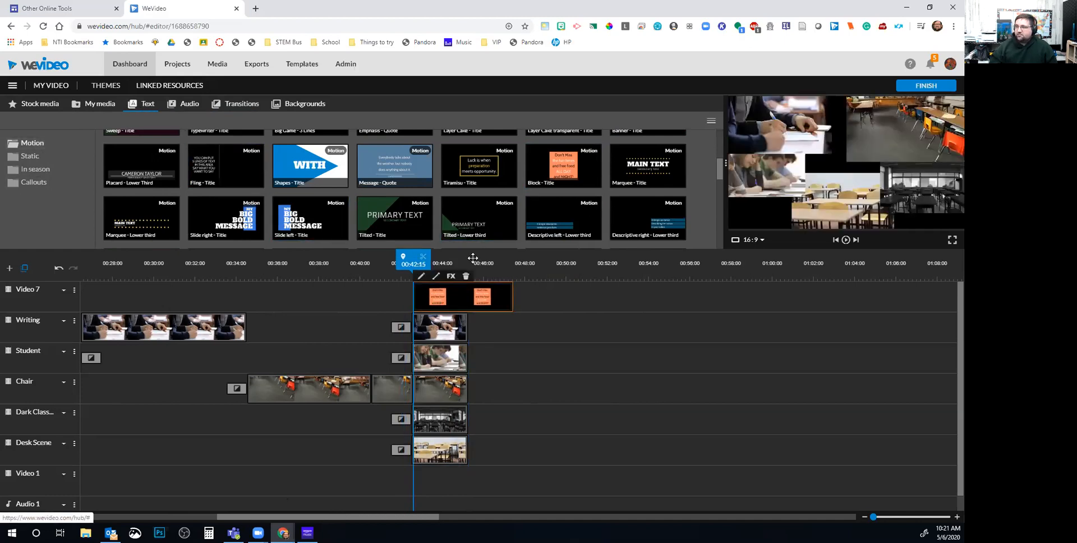
Retype the Block title's lines to read 'We Miss You SO Much'
double_click(463, 298)
left_click(143, 208)
type("We")
key("Tab")
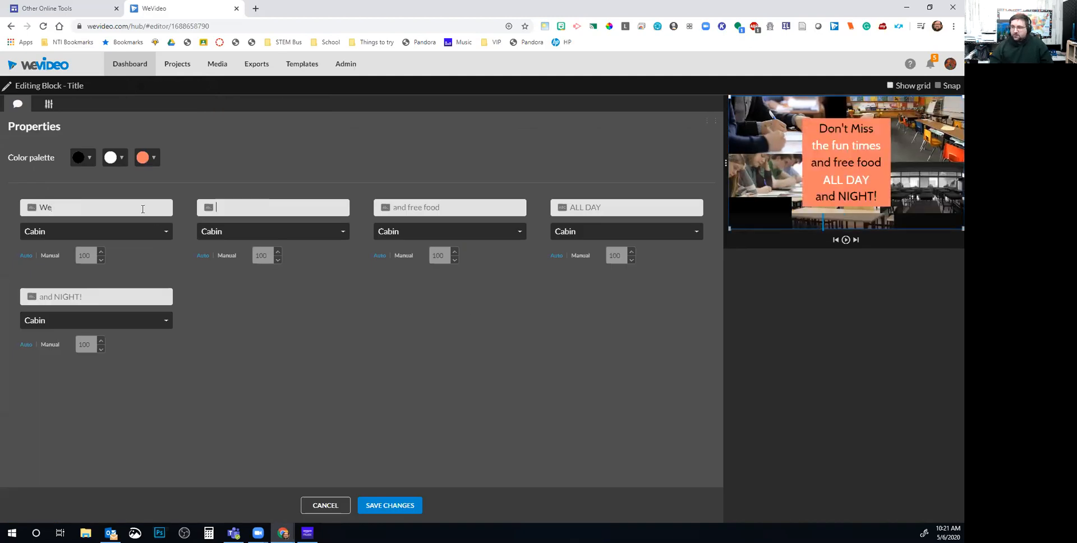
type("<")
key("BackSpace")
type("Miss")
key("Tab")
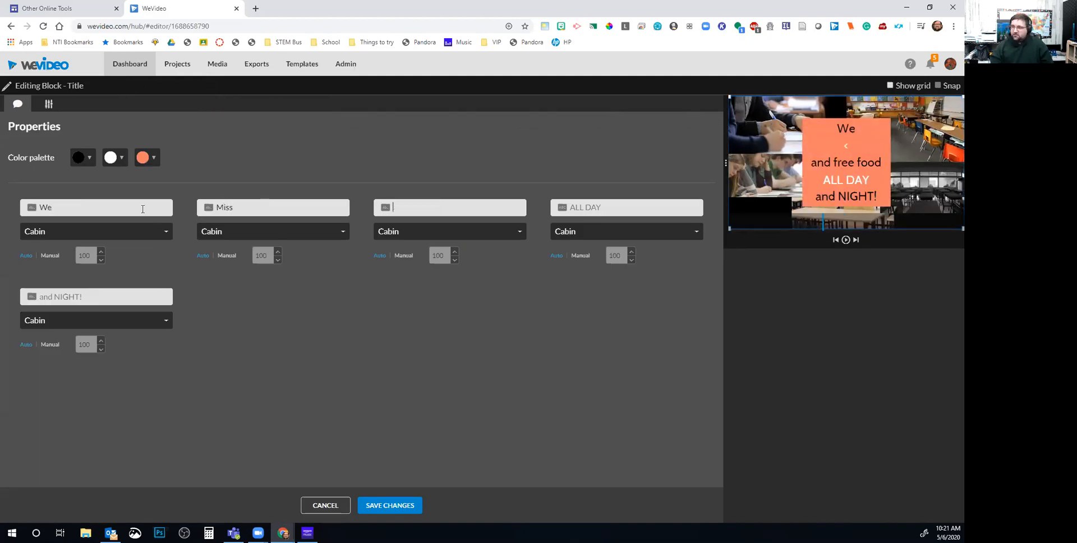
key("shift+Tab")
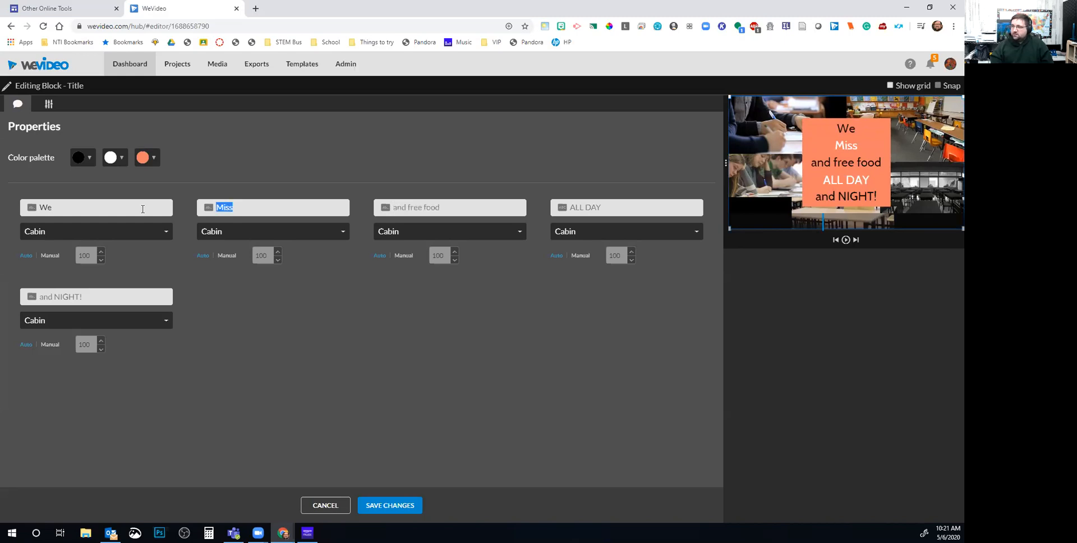
key("Tab")
key("Tab")
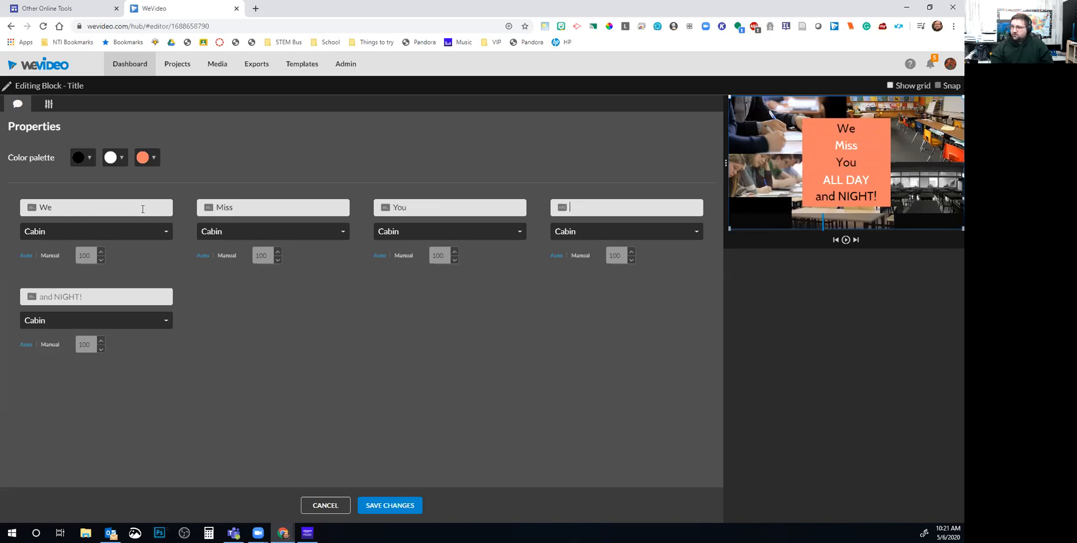
type("So")
key("Tab")
type("<u")
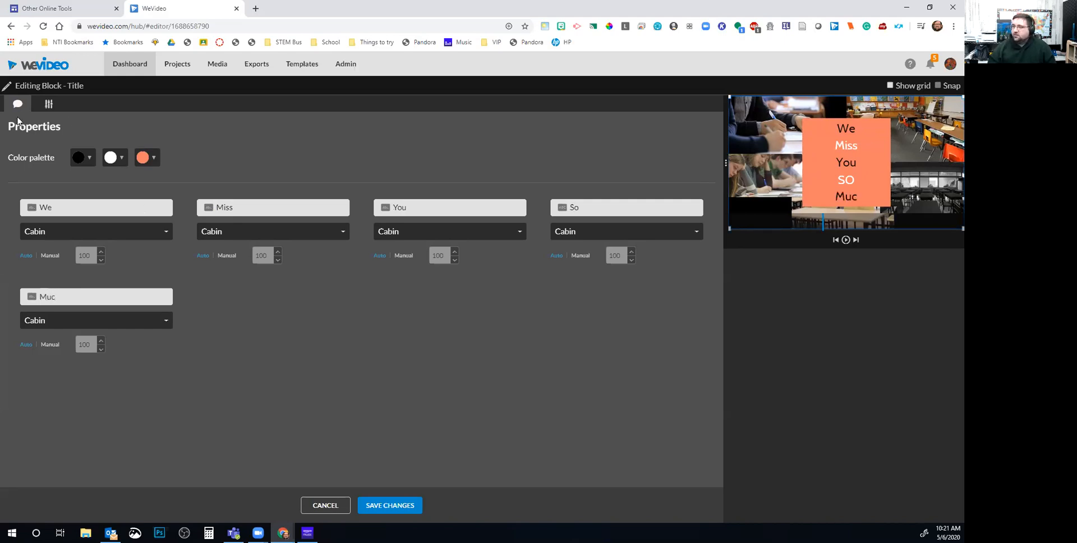
type("ch")
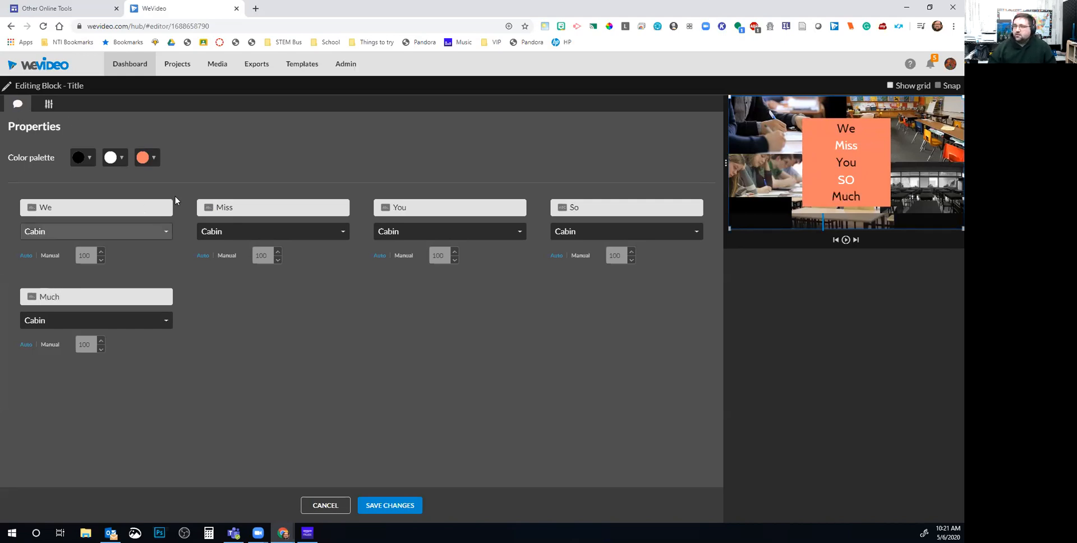
Change the title background from orange to green and save the title
left_click(144, 158)
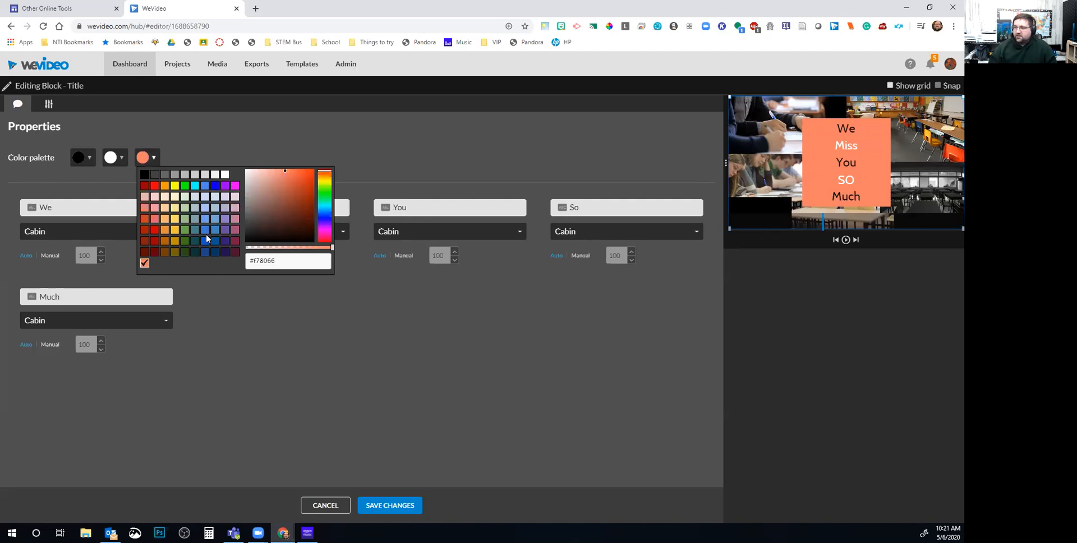
left_click(185, 216)
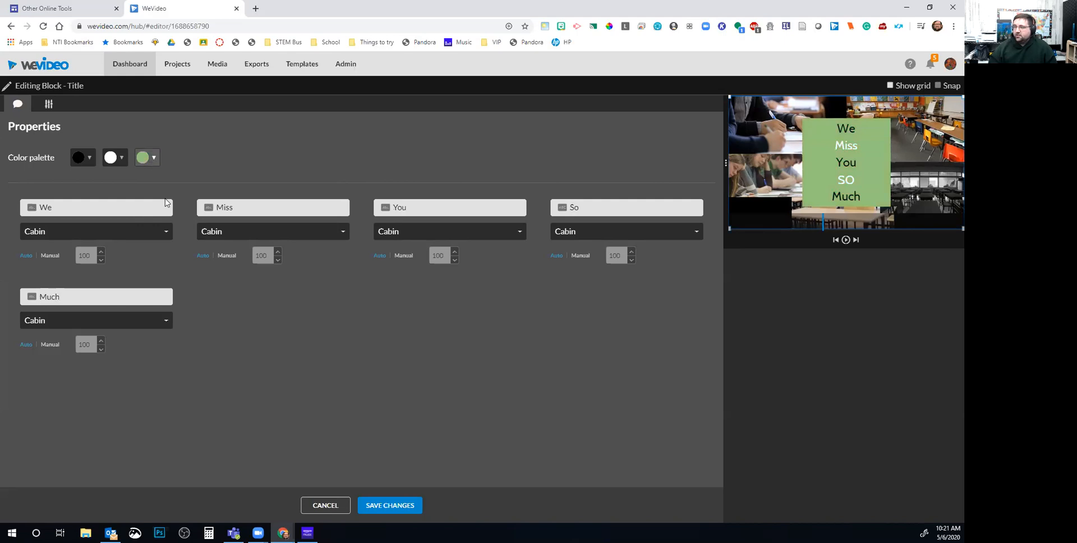
left_click(387, 505)
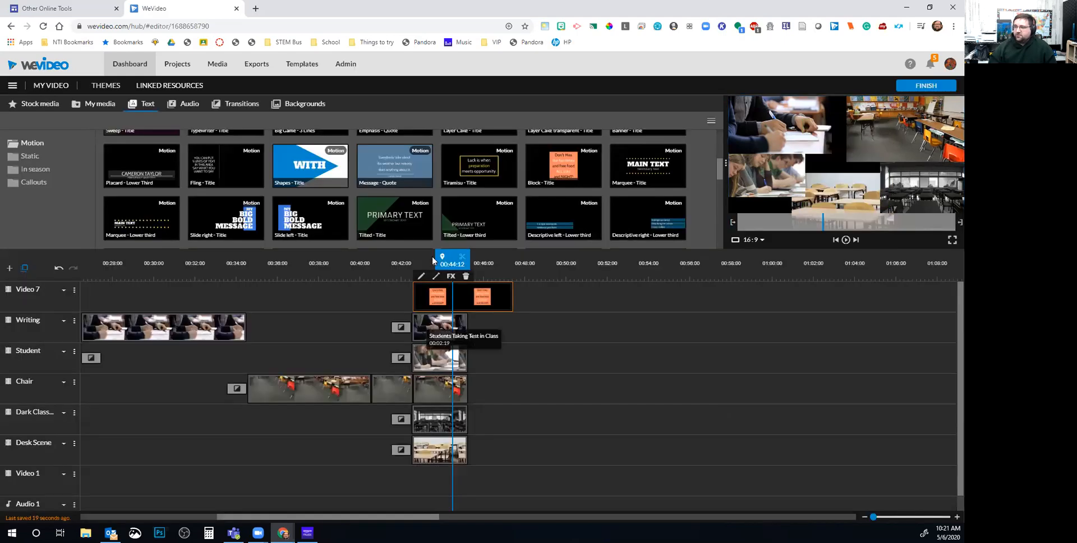
Play the timeline from just before the green title
left_click_drag(432, 259, 367, 266)
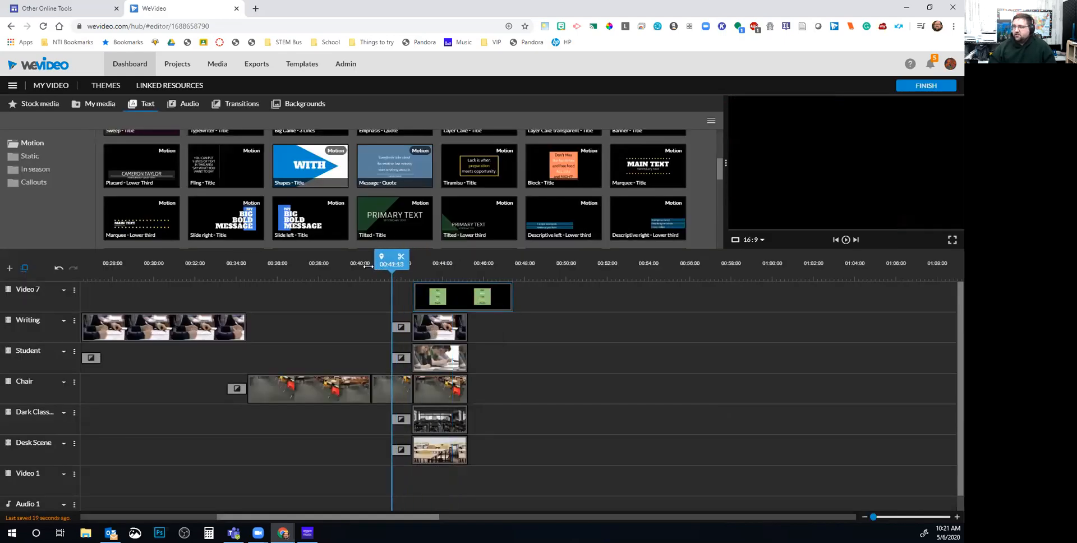
key("space")
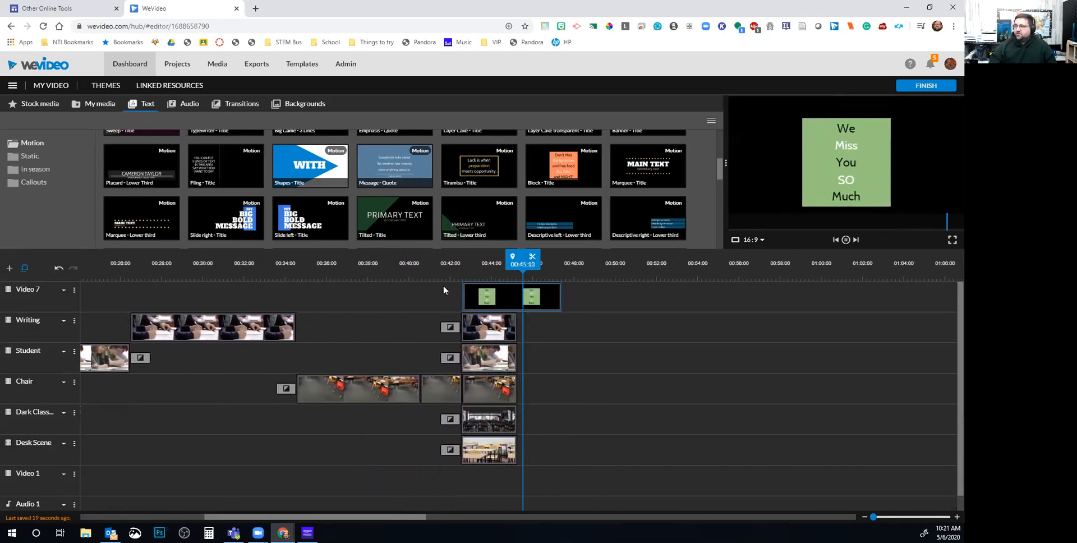
left_click(846, 240)
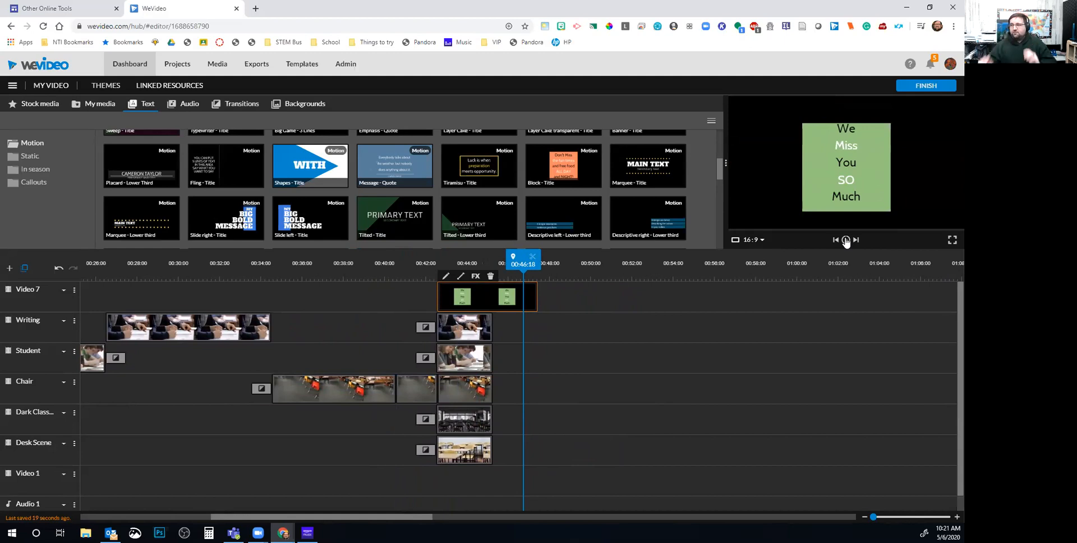
Trim the Video 7 title to end around 00:45 with the collage and replay it
left_click_drag(537, 297, 495, 297)
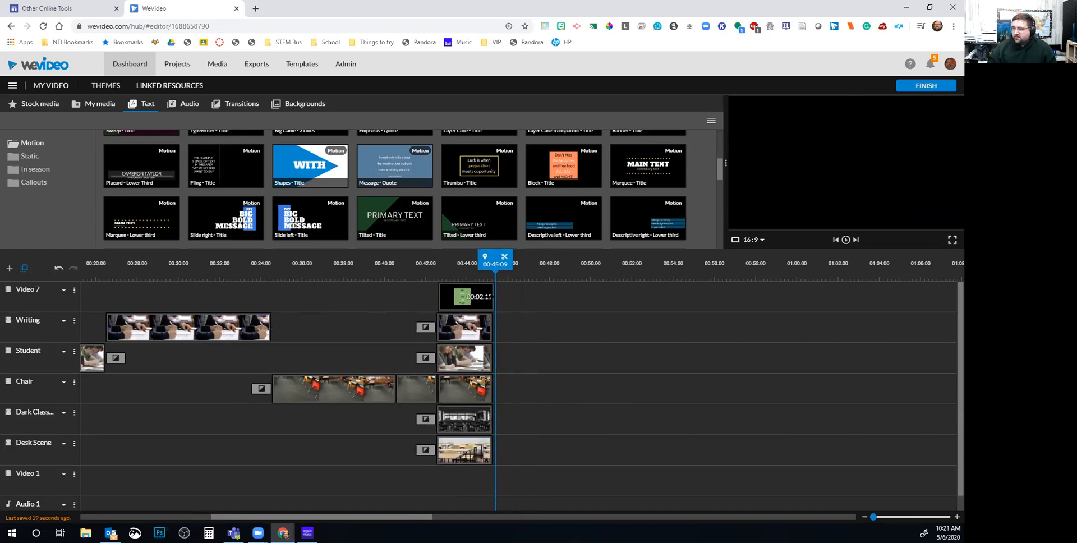
left_click_drag(495, 261, 462, 264)
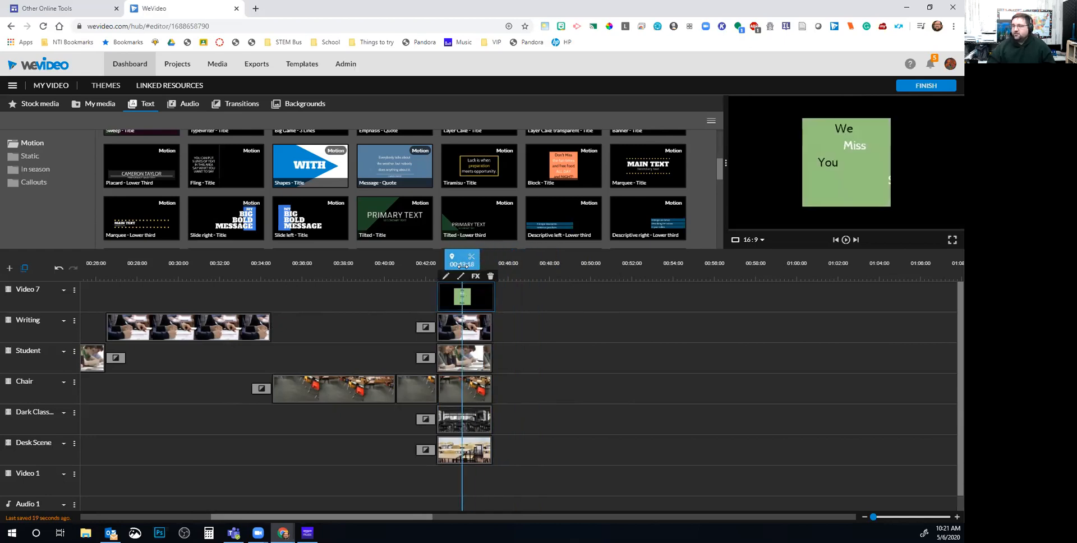
key("space")
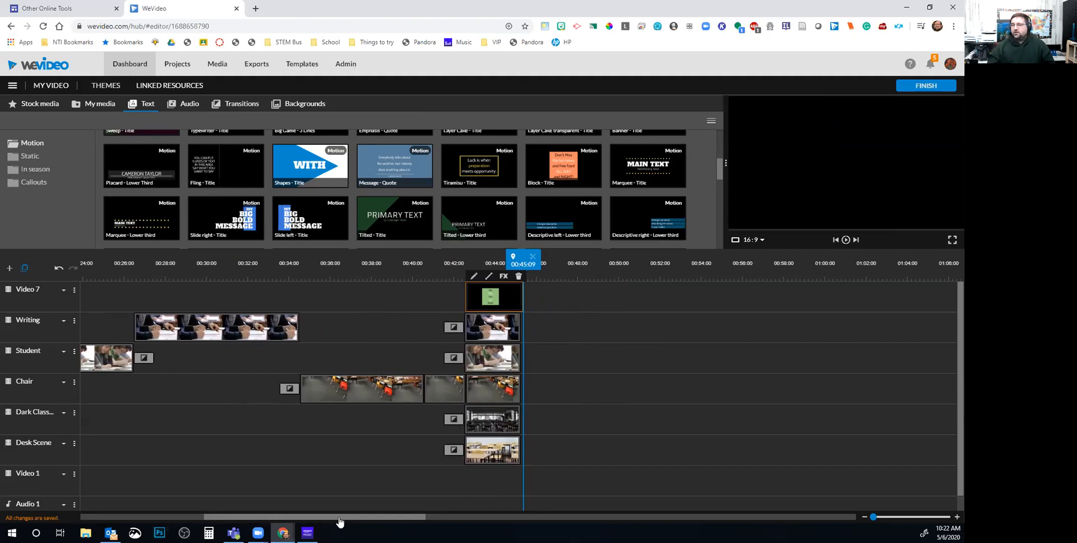
left_click_drag(352, 517, 354, 516)
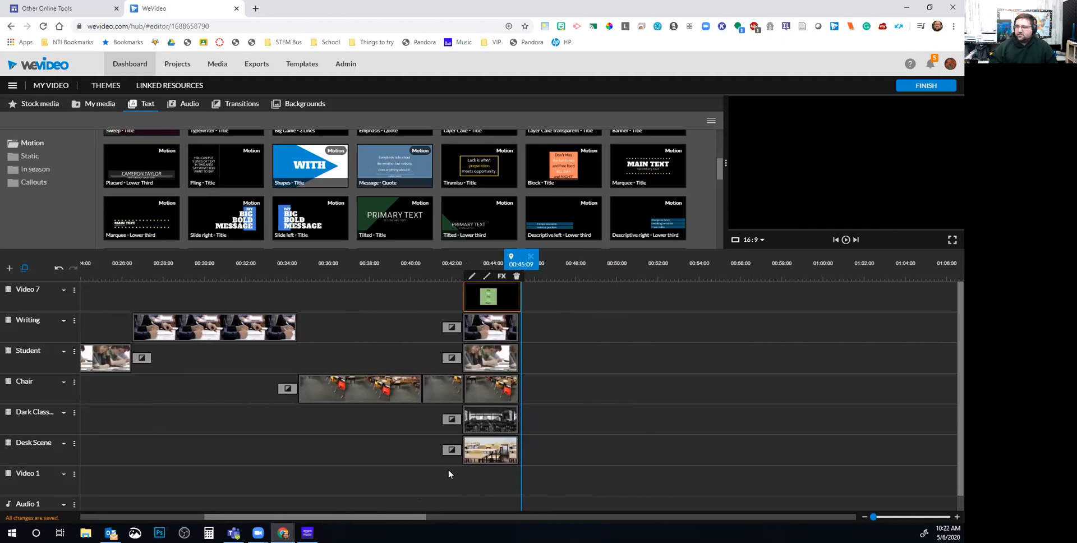
left_click(489, 454)
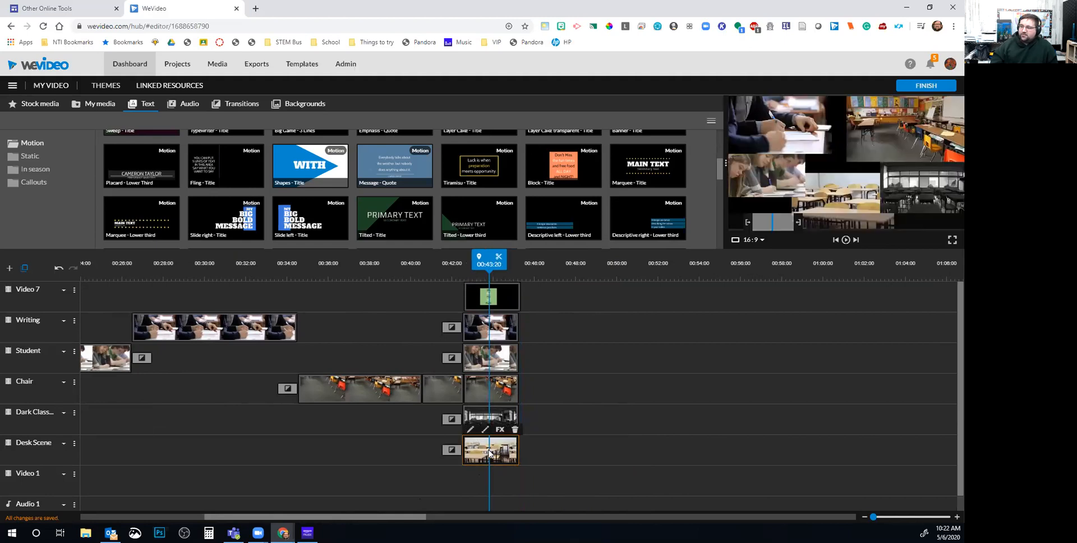
double_click(489, 454)
left_click(326, 505)
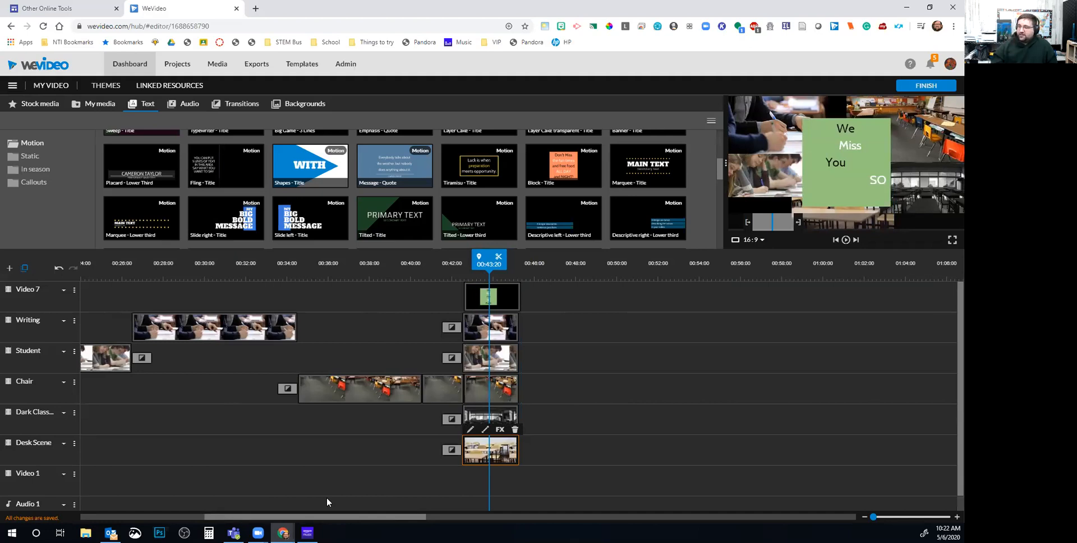
double_click(483, 452)
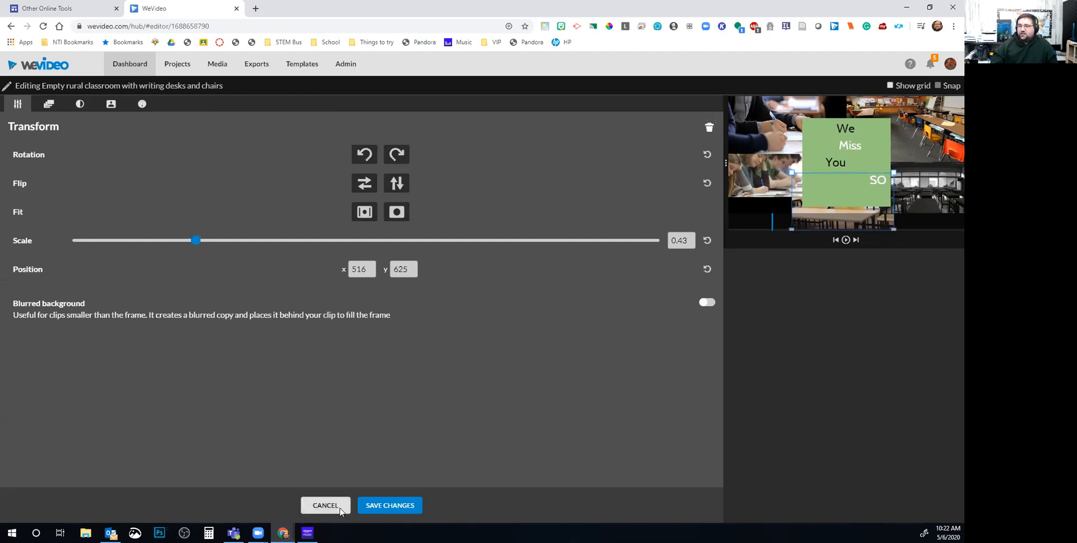
left_click(342, 510)
double_click(439, 397)
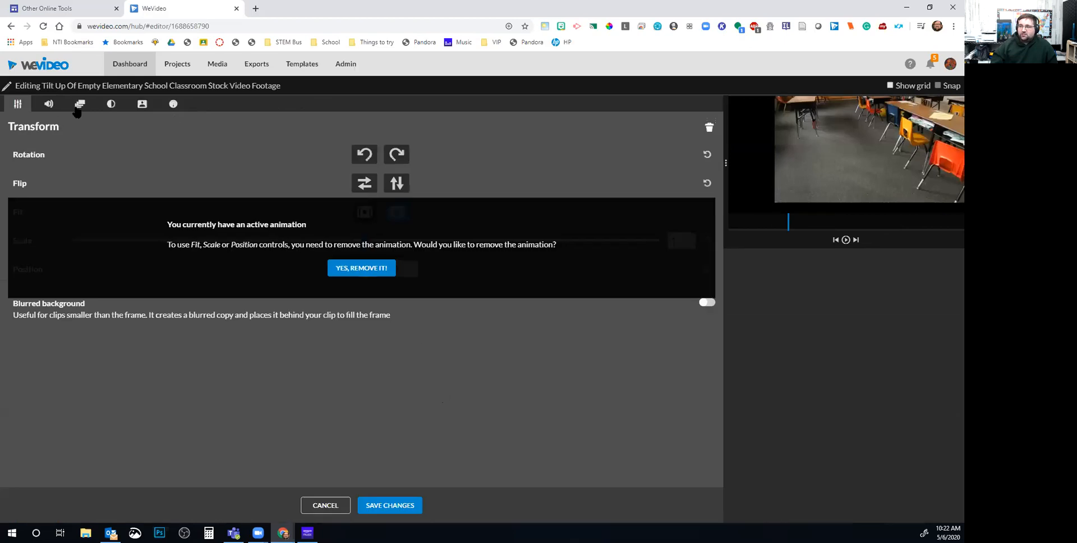
left_click(79, 106)
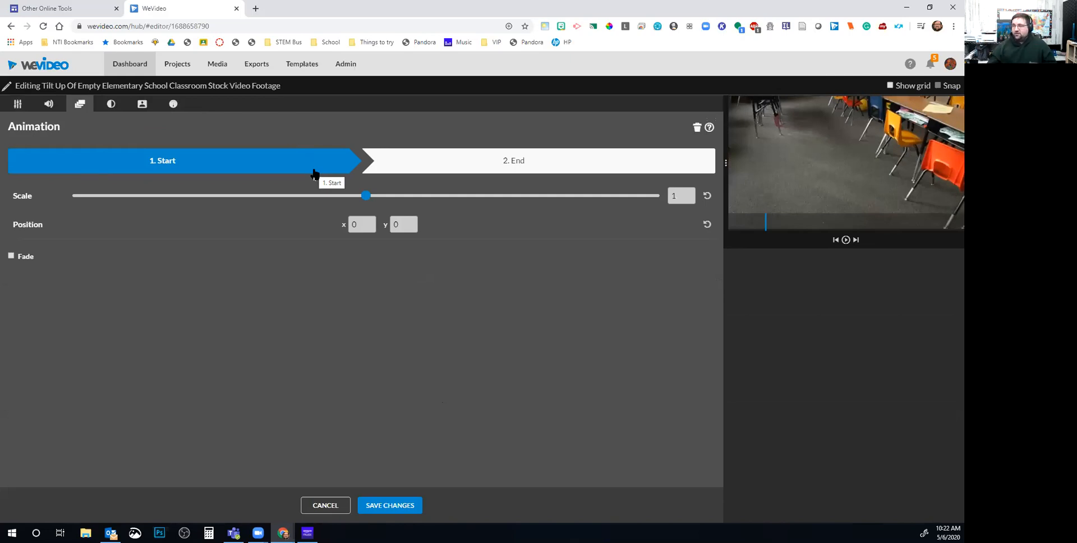
left_click(435, 170)
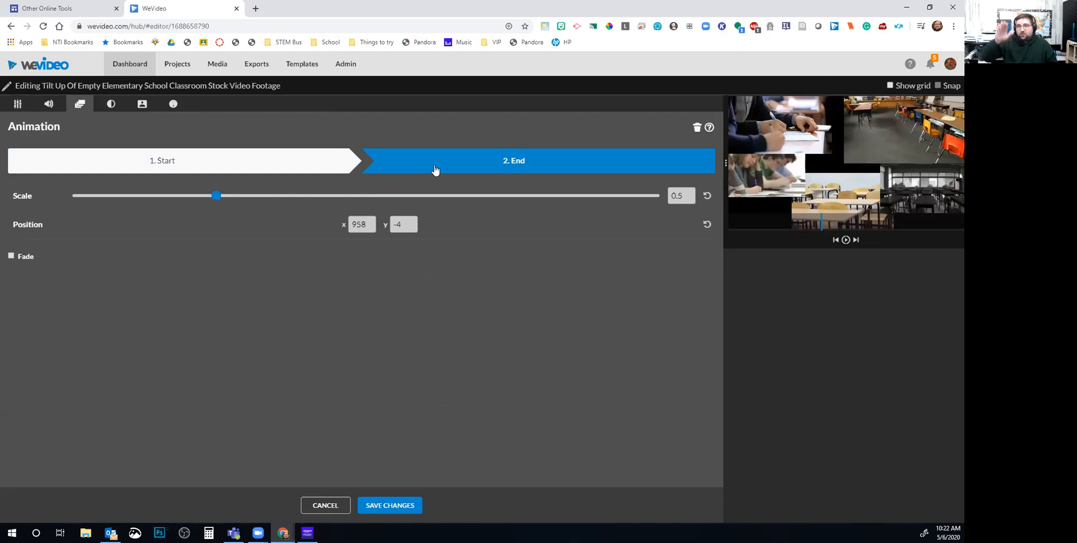
left_click(326, 505)
Open the Sentimental folder under Premium Music in the audio library
left_click(185, 107)
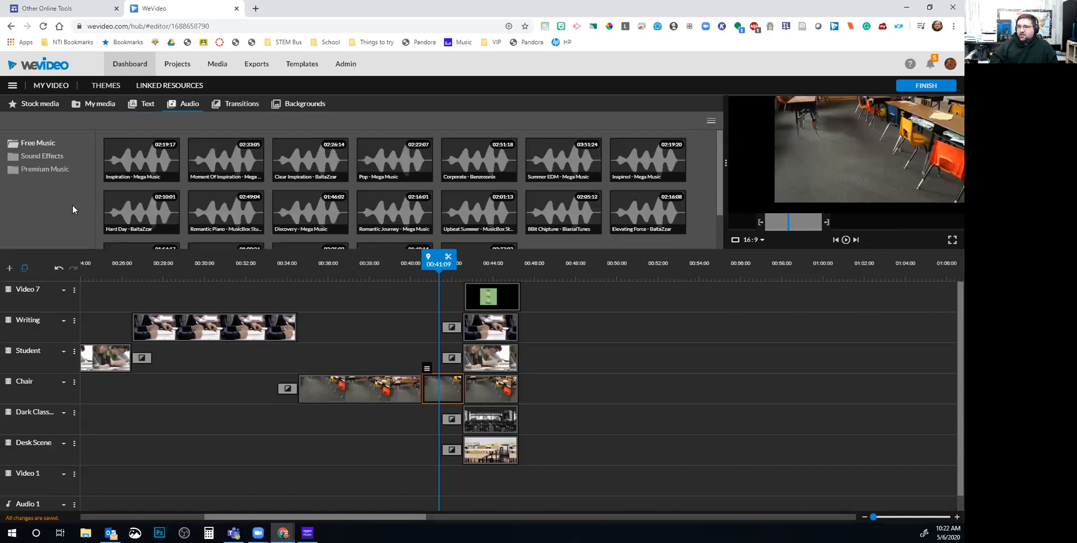
left_click(45, 169)
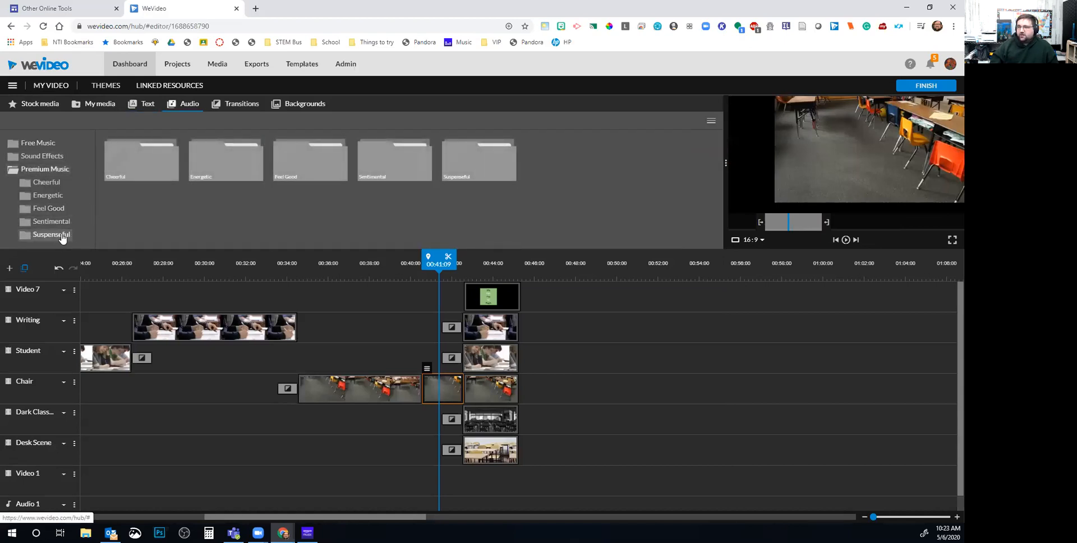
left_click(56, 222)
Preview Fairy Tale, Inspired Strings, Emotional Piano and Strings and others, then add Fairy Tale to Audio 1
left_click(260, 162)
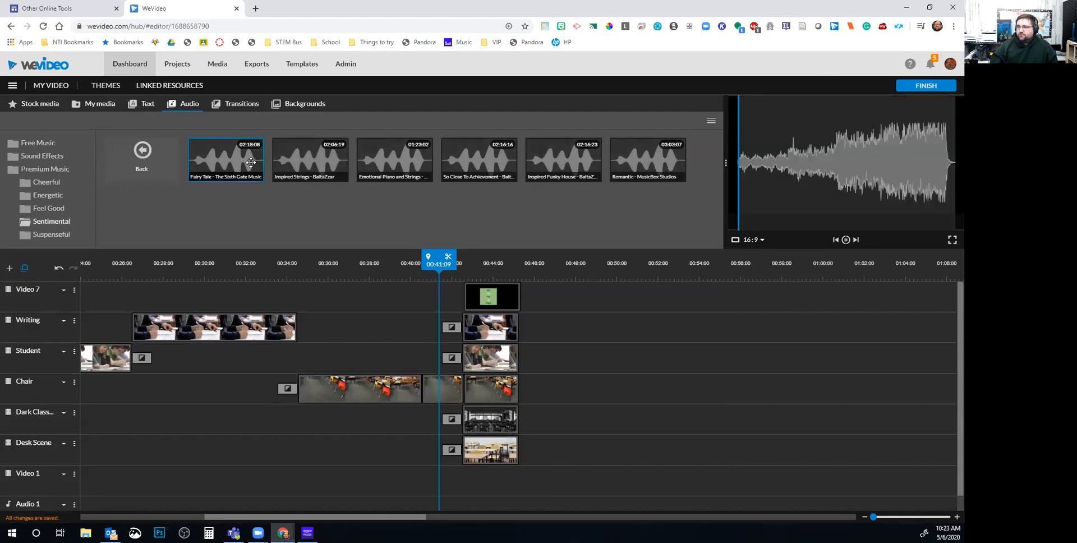
left_click(273, 162)
left_click(395, 164)
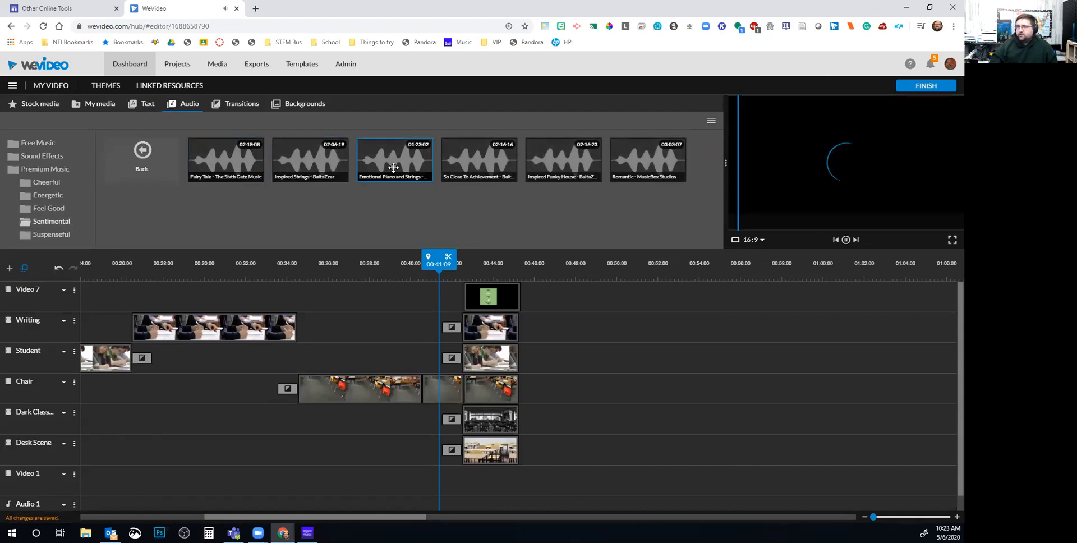
left_click(464, 181)
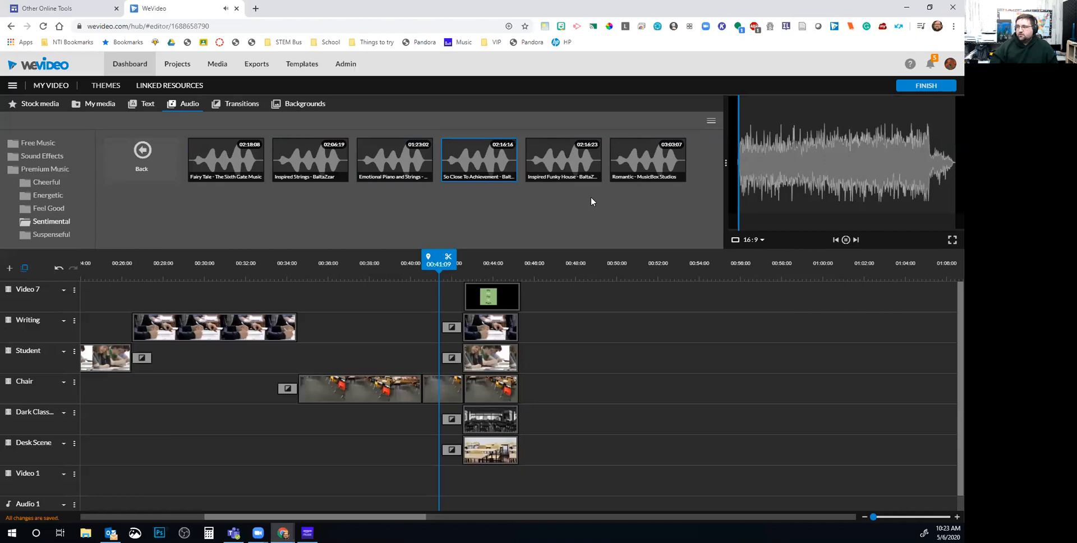
left_click(617, 171)
left_click(592, 174)
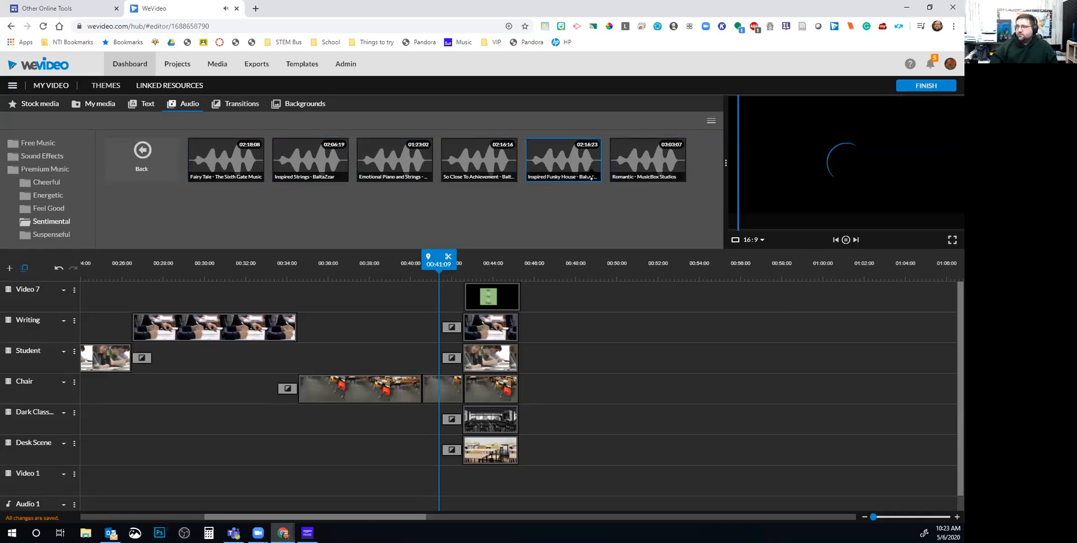
left_click_drag(225, 160, 83, 493)
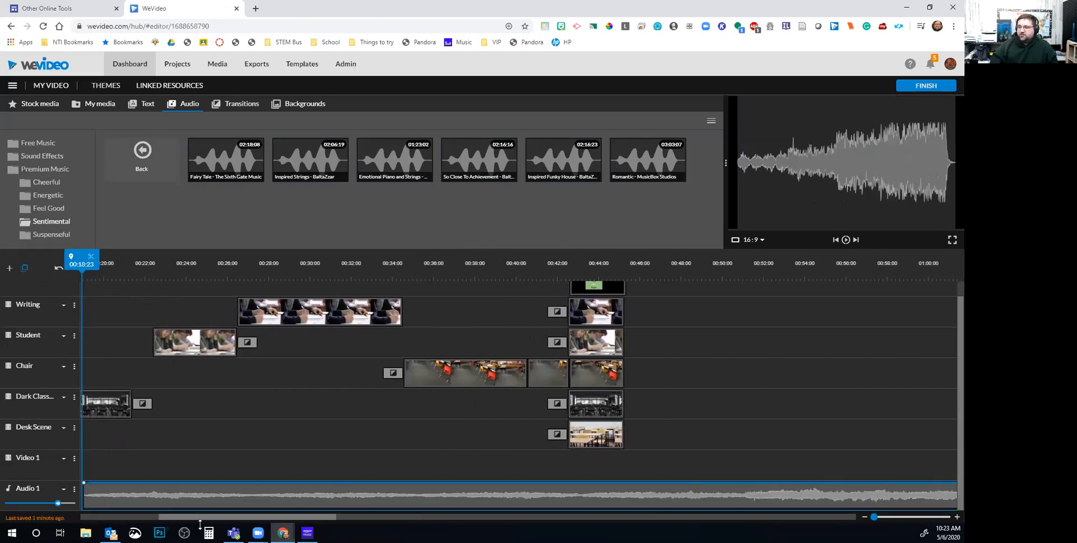
Move the Fairy Tale music to 00:00, play it over the video, then delete it
left_click_drag(197, 516, 119, 516)
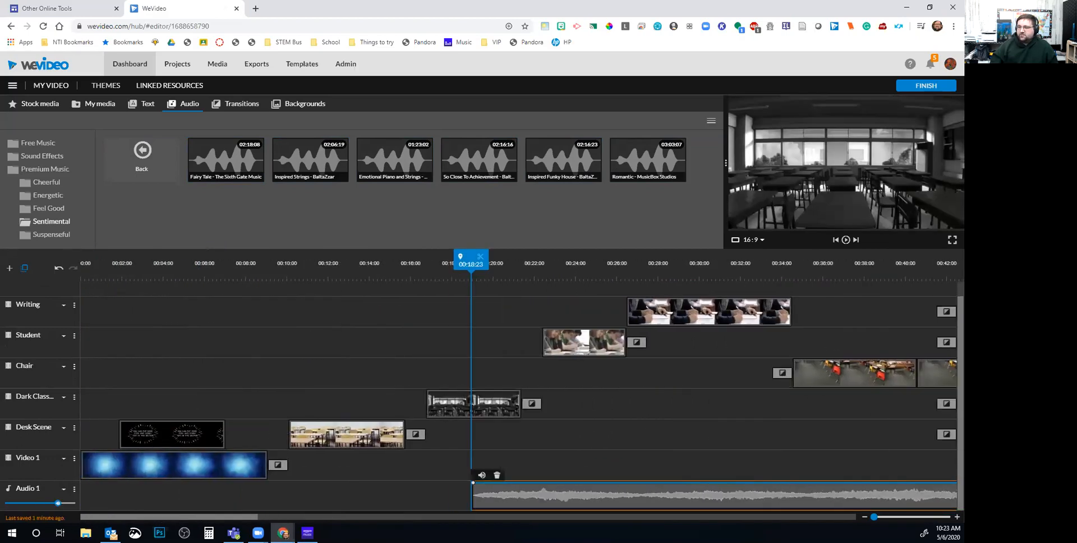
left_click_drag(490, 506, 31, 503)
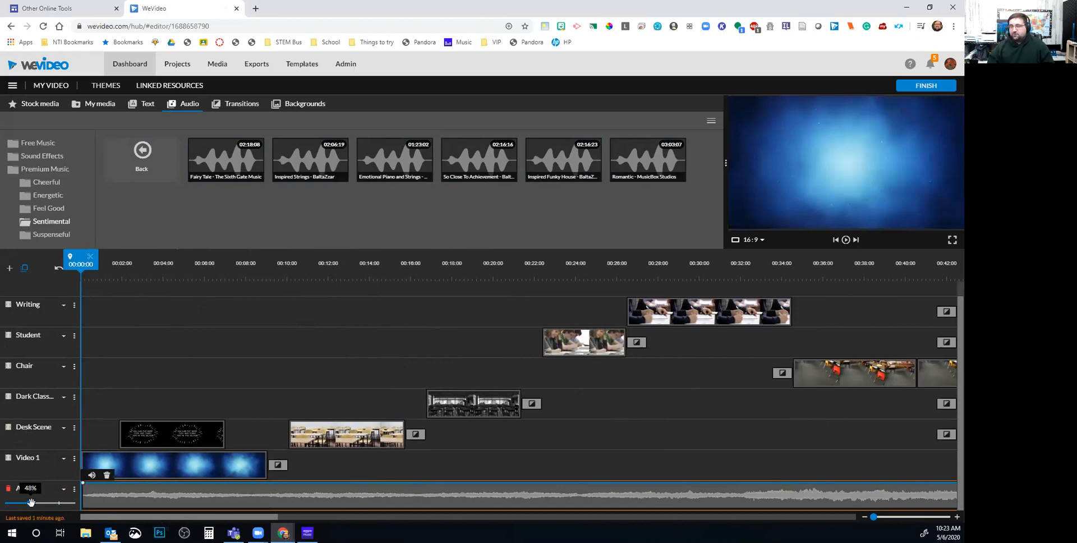
left_click(845, 240)
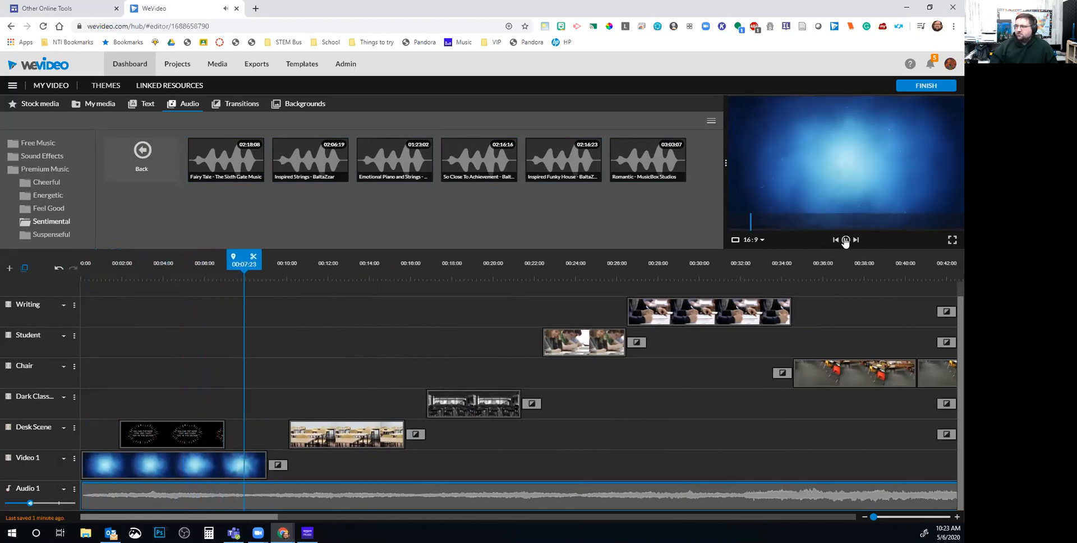
left_click(845, 240)
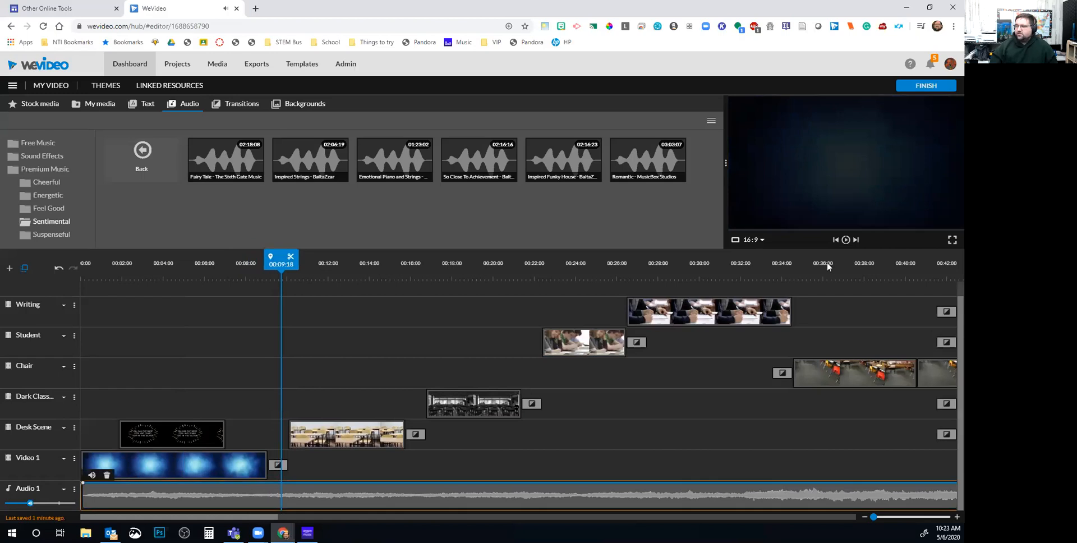
left_click(107, 475)
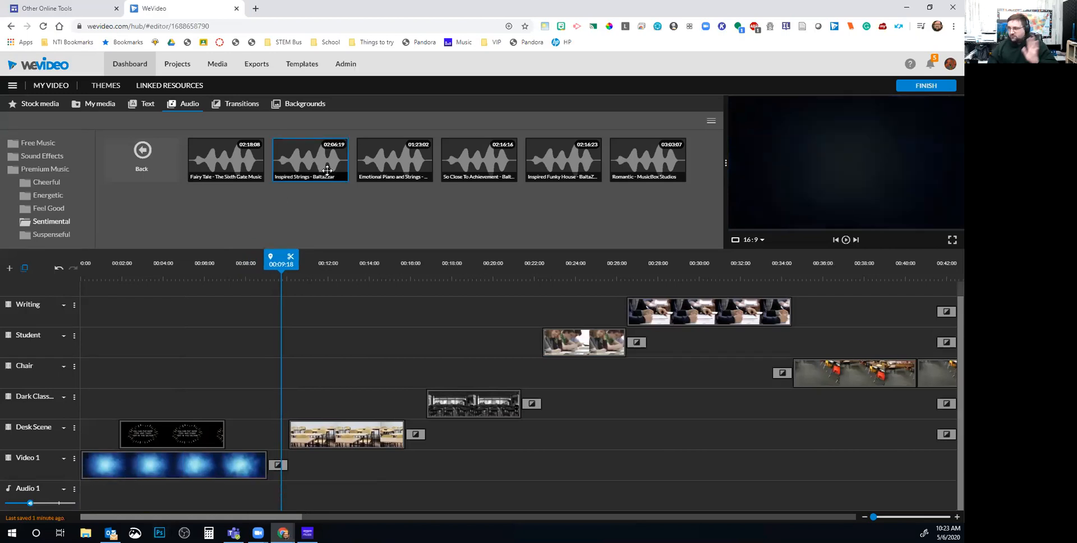
Undo the Emotional Piano and Strings clip and preview Feel Good tracks like Soft Inspiration and Chilled Disco
left_click_drag(390, 178, 113, 496)
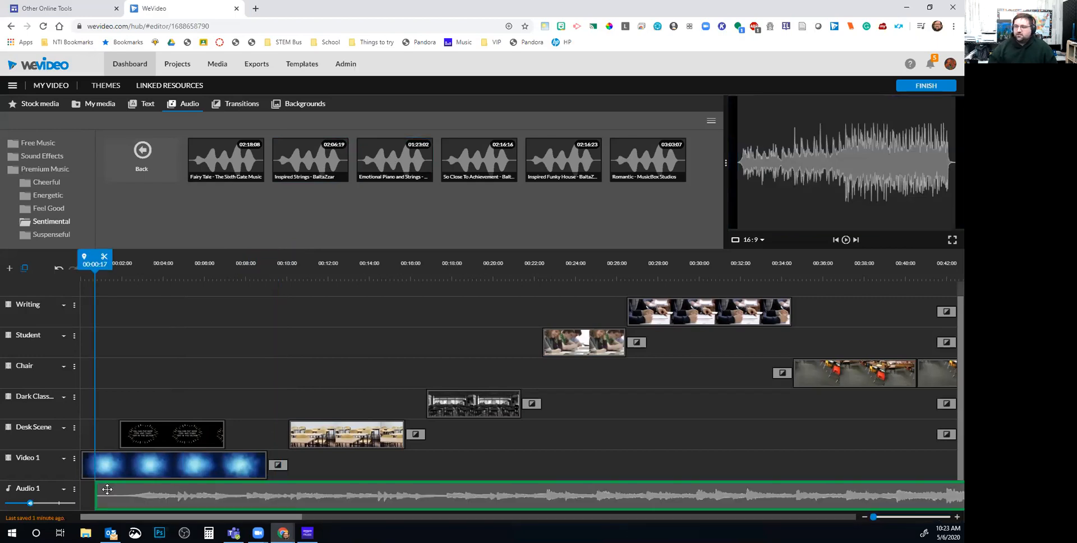
key("ctrl+z")
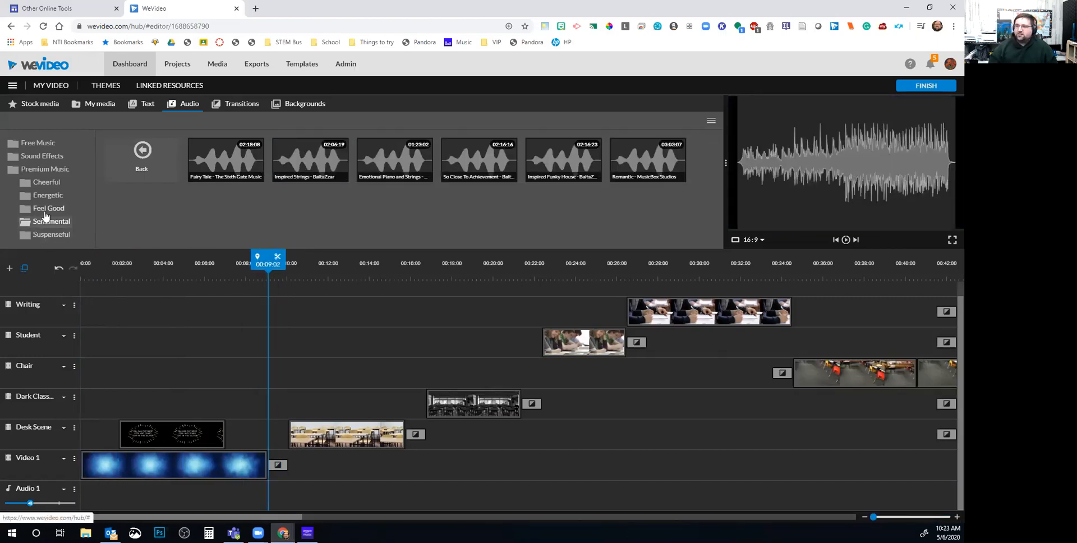
left_click(48, 208)
left_click(257, 147)
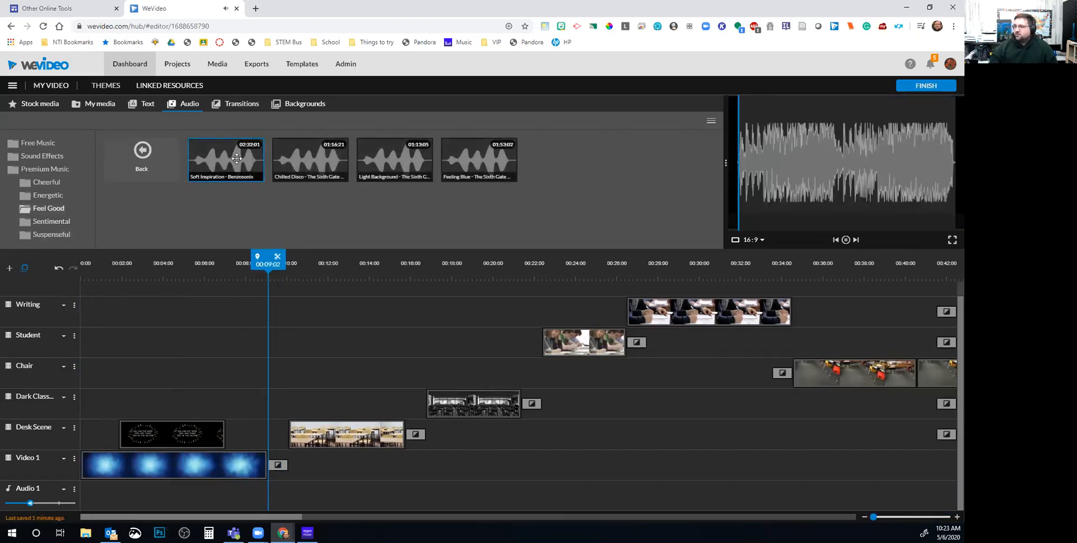
left_click(346, 164)
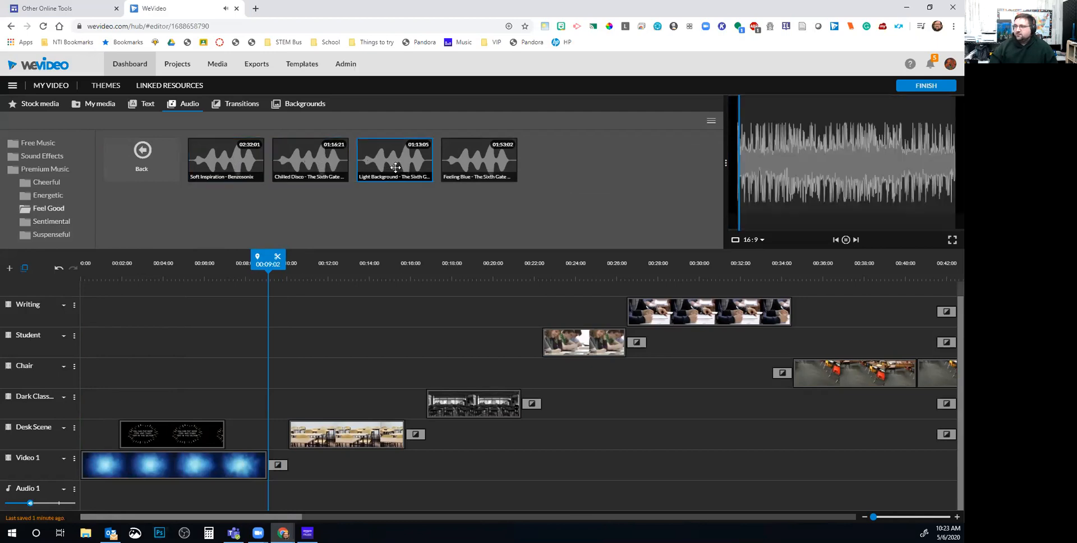
left_click(469, 165)
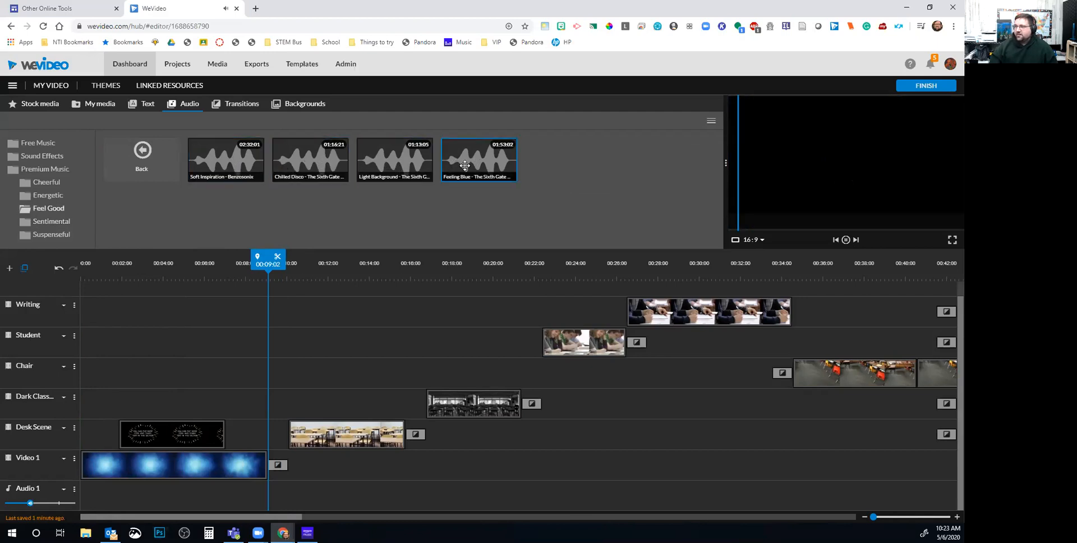
Try Light Background music on Audio 1, remove it, and place Soft Inspiration from the start
left_click_drag(417, 167, 93, 497)
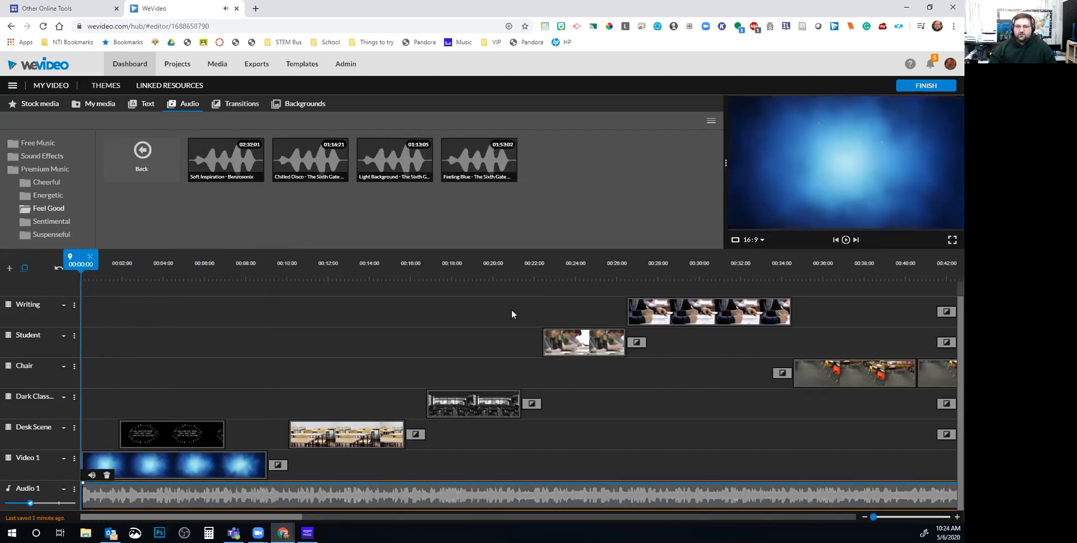
left_click(846, 240)
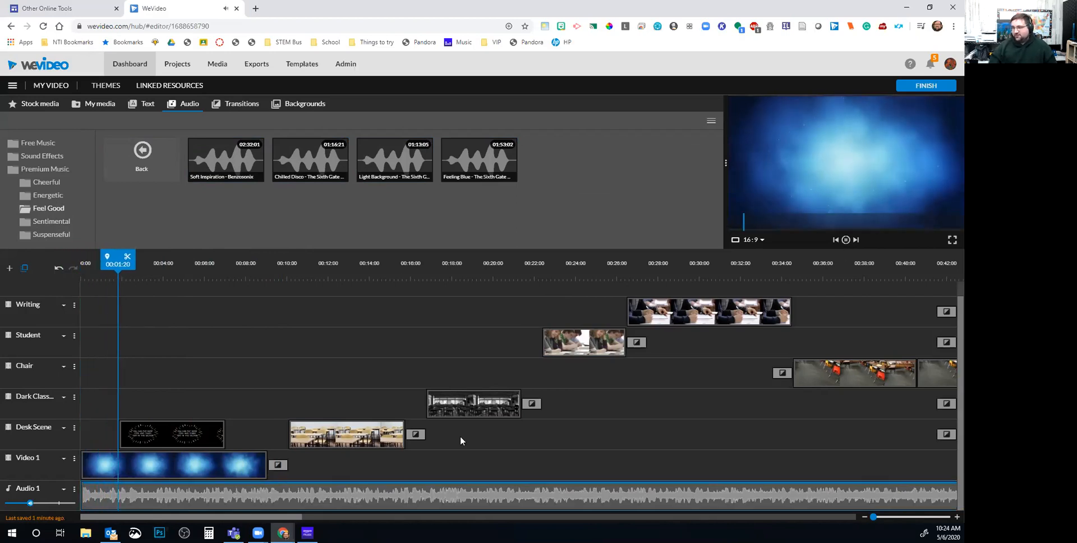
left_click_drag(30, 503, 20, 504)
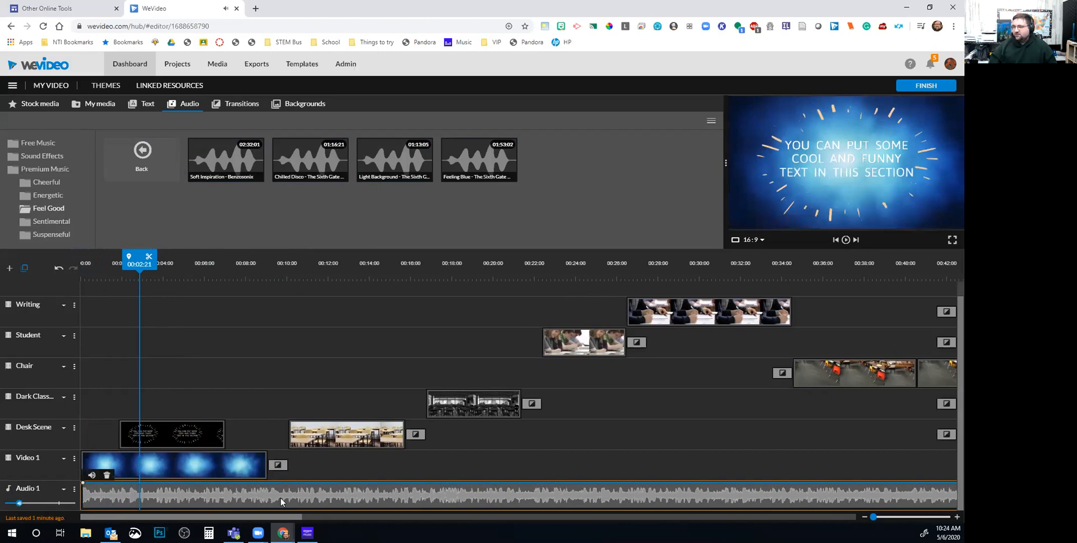
key("Delete")
left_click_drag(225, 159, 85, 507)
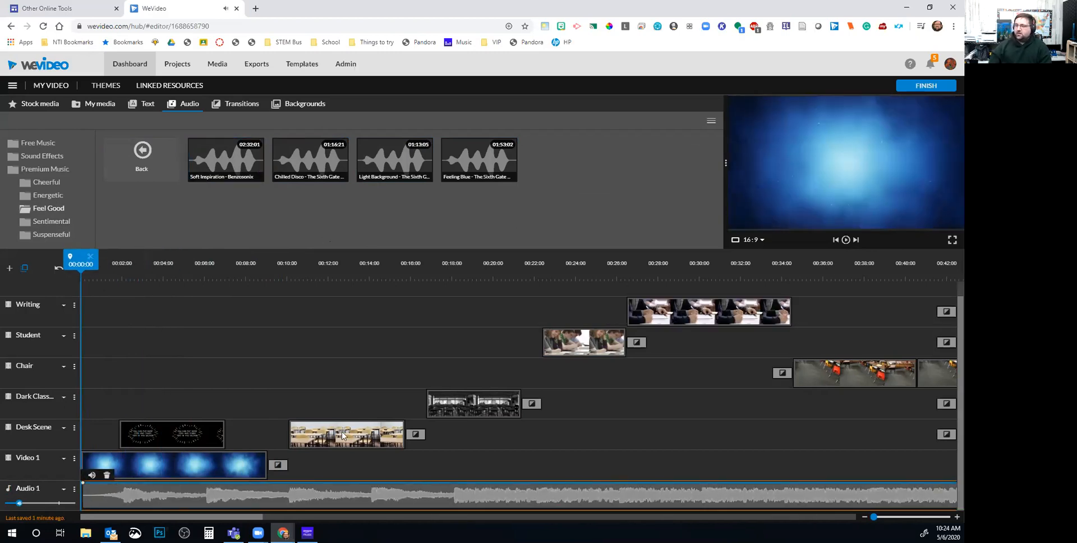
key("space")
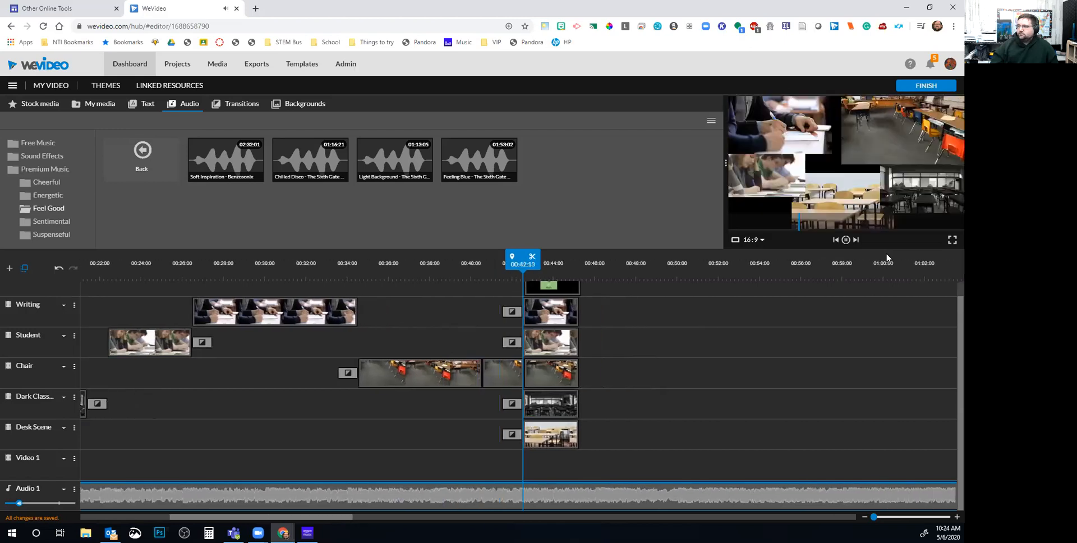
Split the music where the video ends, delete the excess, and undo a length change
left_click(526, 256)
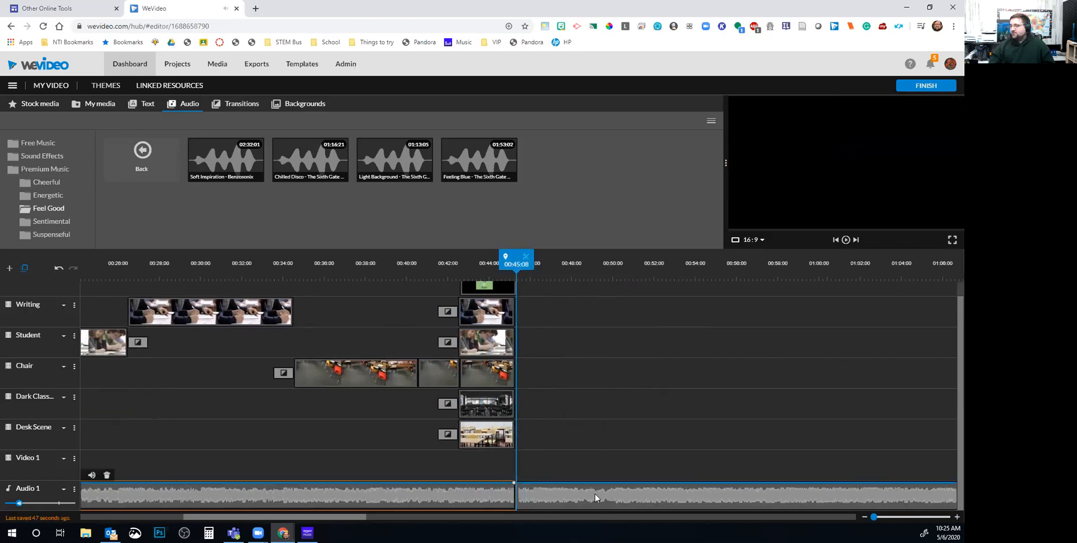
left_click(565, 501)
key("Delete")
left_click(509, 497)
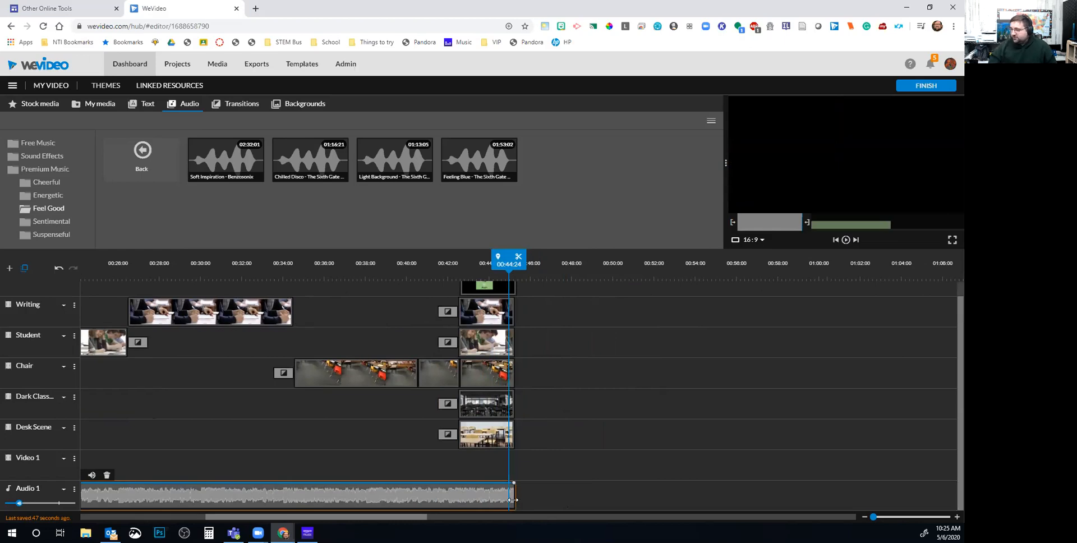
left_click_drag(517, 501, 540, 500)
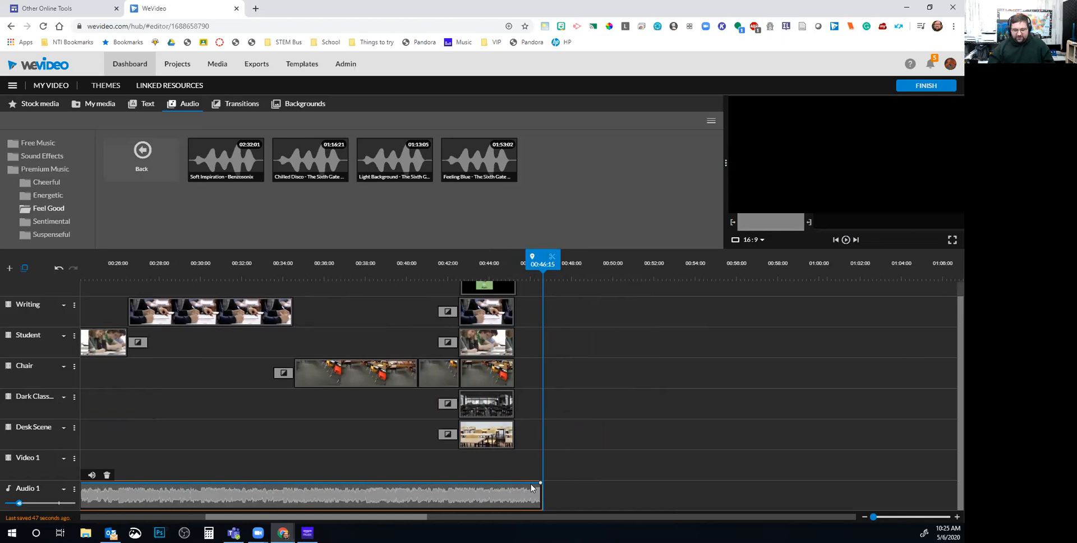
key("ctrl+z")
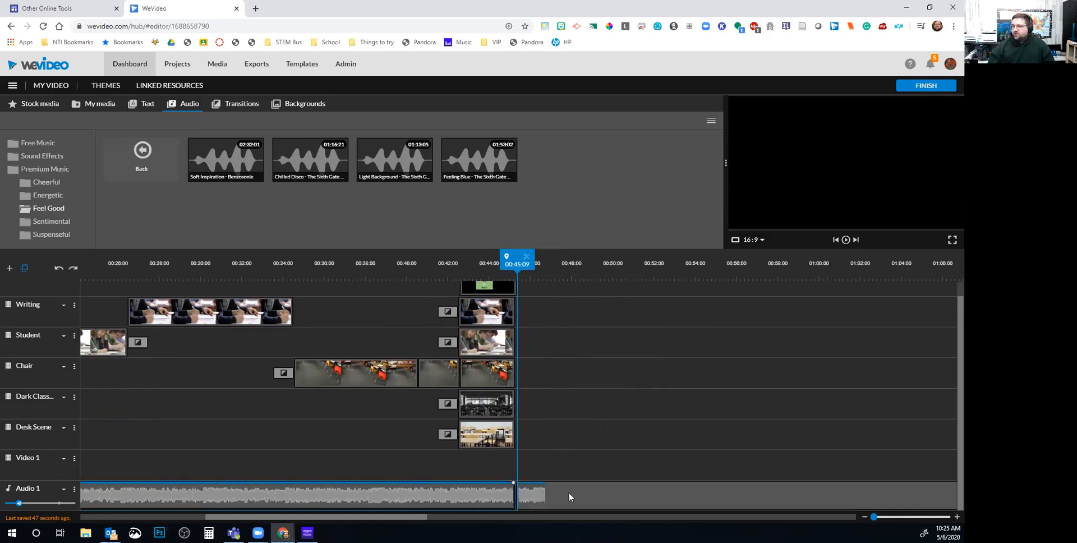
Re-split the music at the ending title frame and delete the extra part
mouse_move(523, 272)
left_mouse_down()
mouse_move(486, 267)
mouse_move(532, 265)
left_mouse_up()
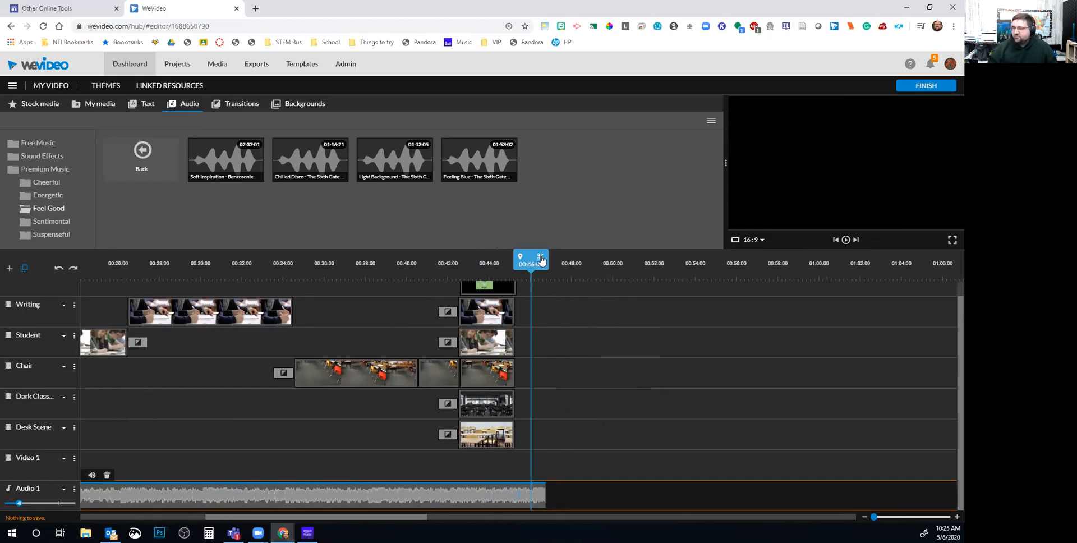
left_click(541, 259)
left_click(576, 496)
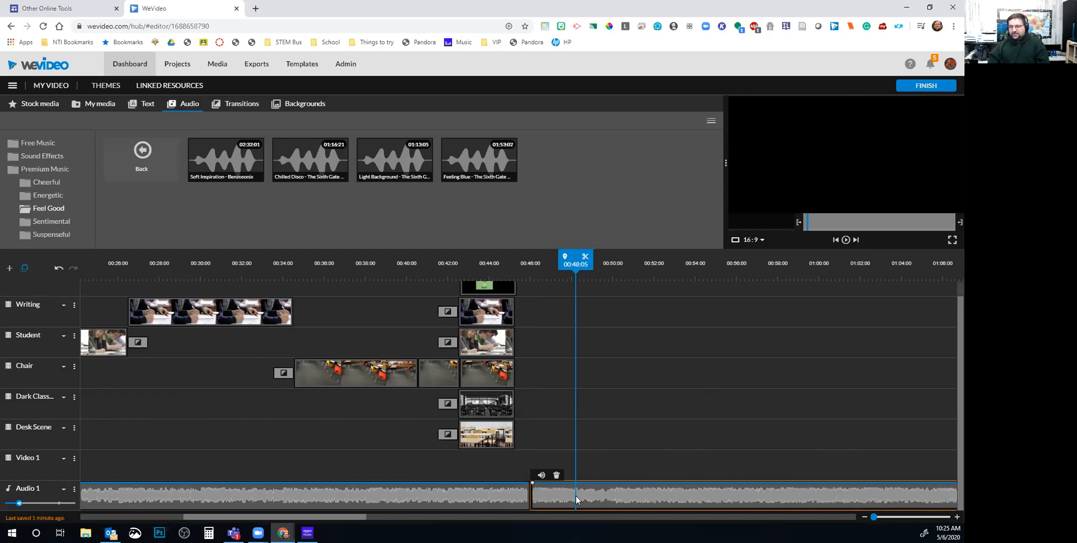
key("Delete")
left_click(526, 492)
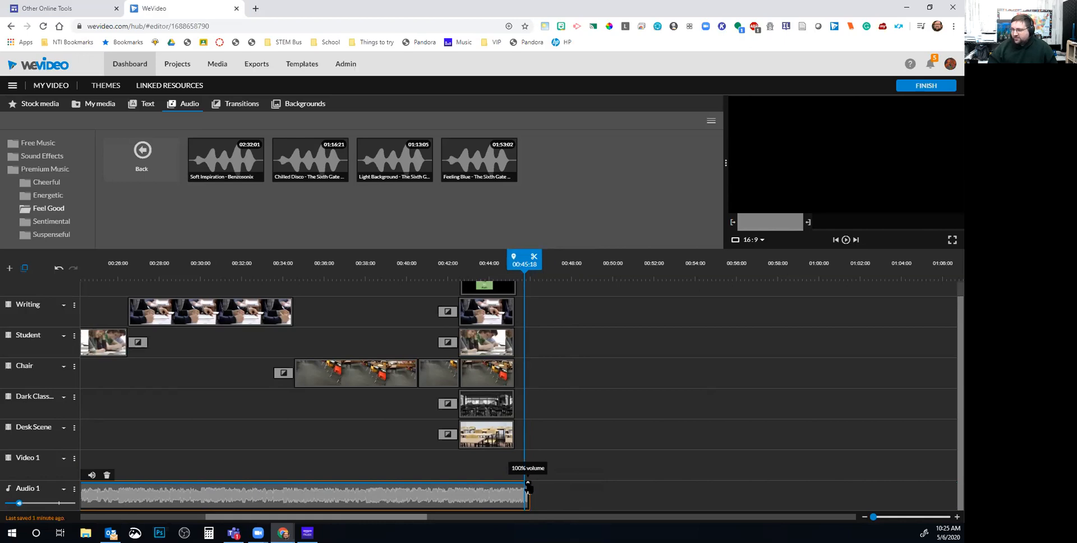
Add a volume keyframe near the music's end and fade it out to 32%
left_click(498, 483)
left_click_drag(527, 483, 531, 511)
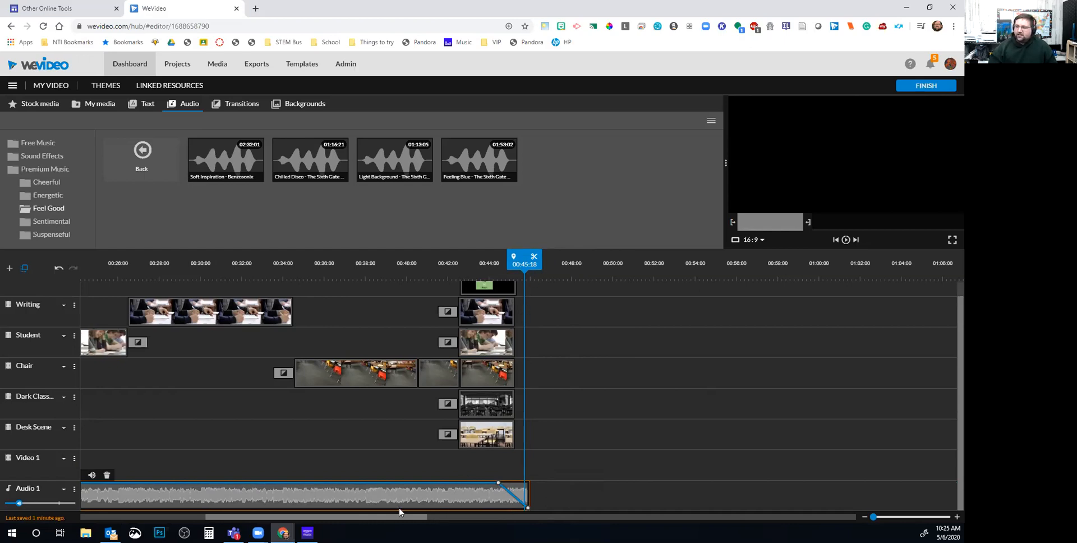
left_click(442, 493)
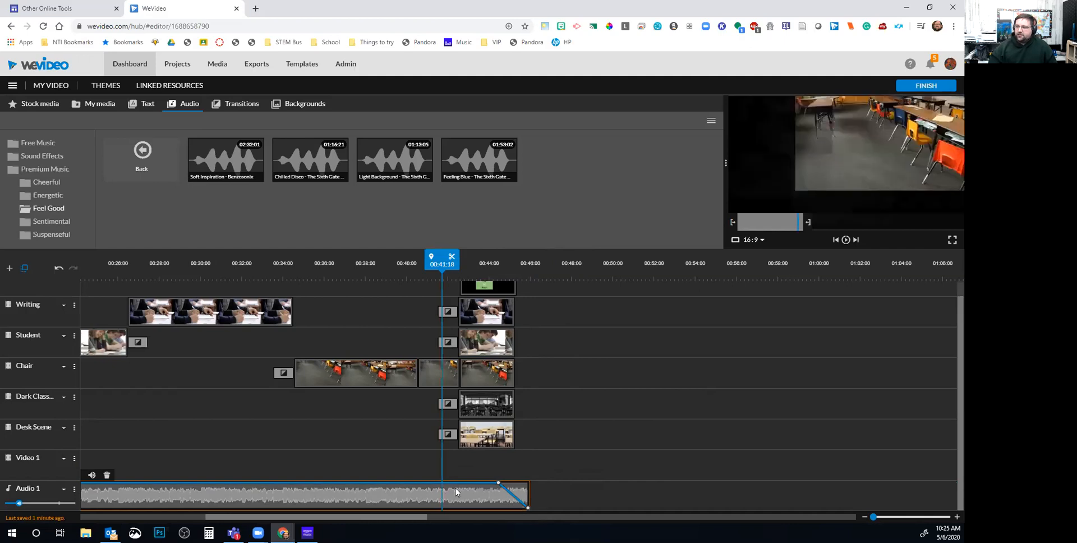
left_click_drag(527, 507, 527, 482)
left_click(191, 497)
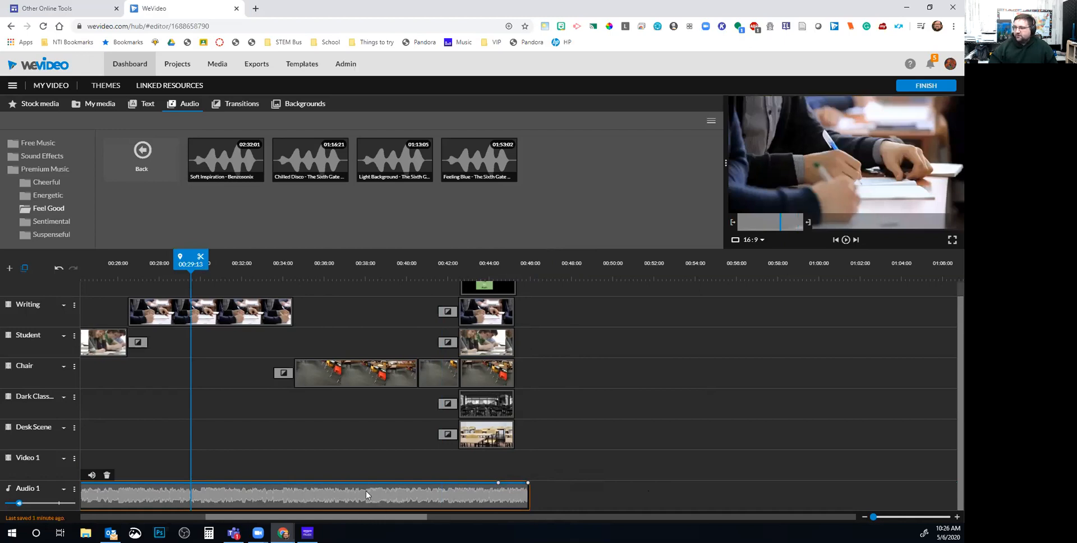
left_click_drag(527, 482, 530, 511)
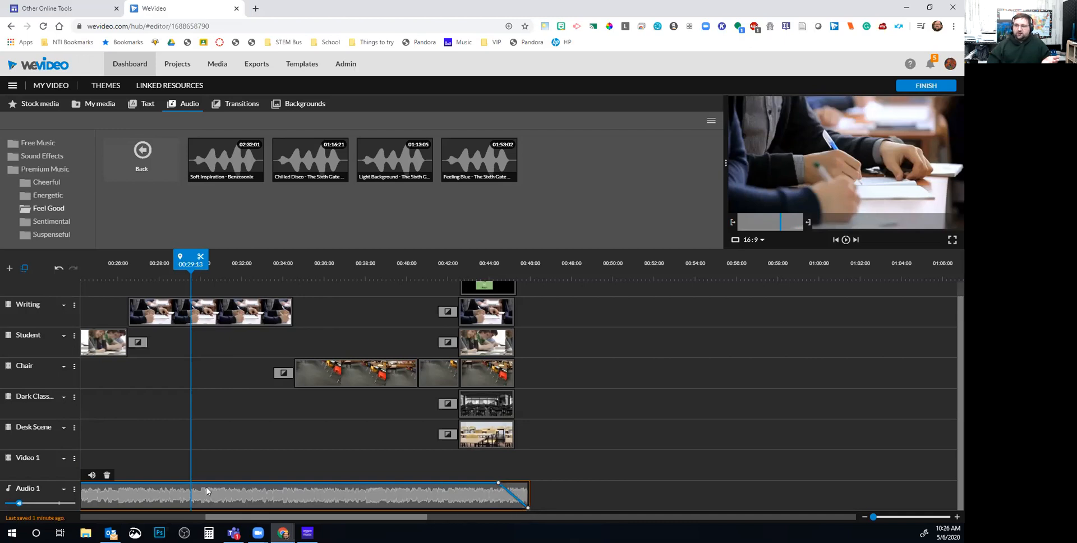
left_click(93, 476)
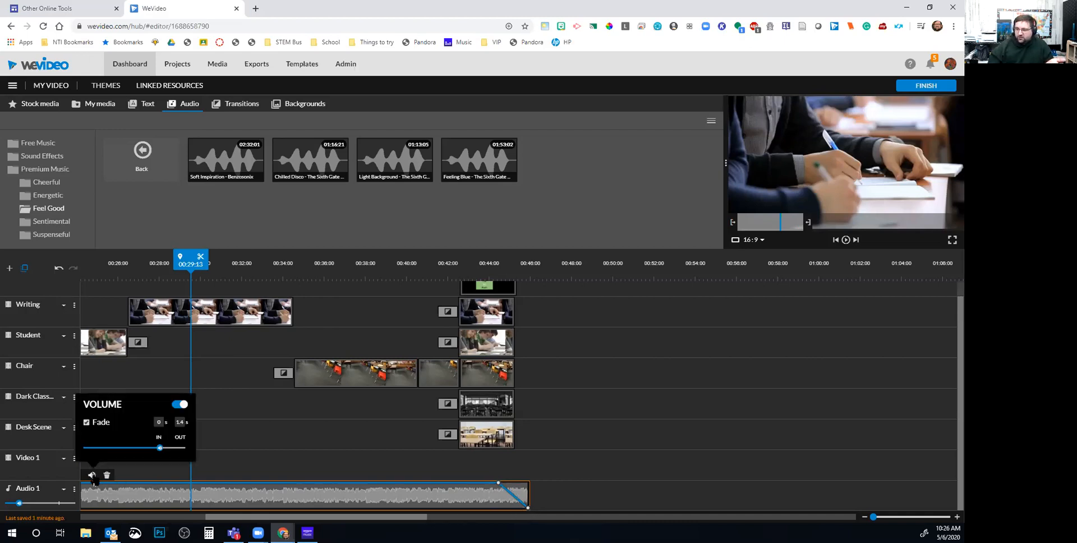
mouse_move(159, 448)
mouse_move(160, 448)
left_mouse_down()
mouse_move(185, 449)
mouse_move(160, 447)
left_mouse_up()
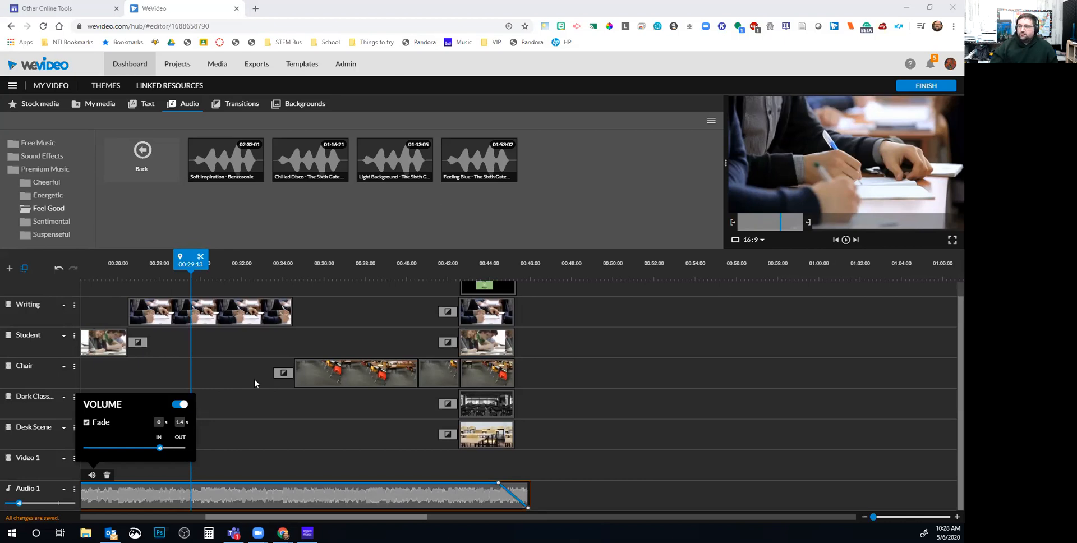
Play the ending We Miss You title, then bring the Flipgrid topic page into the browser window
left_click_drag(196, 265, 480, 263)
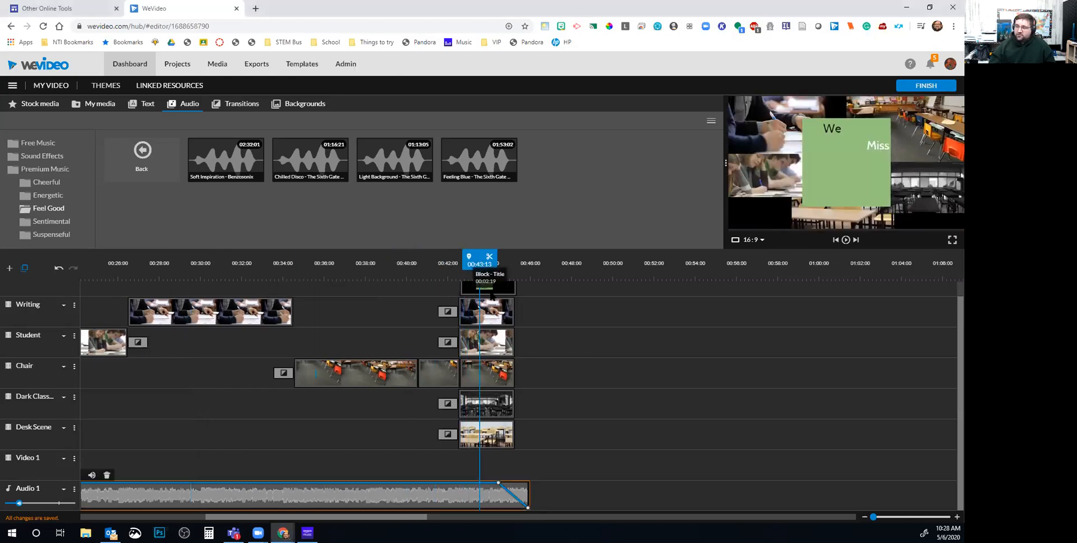
key("space")
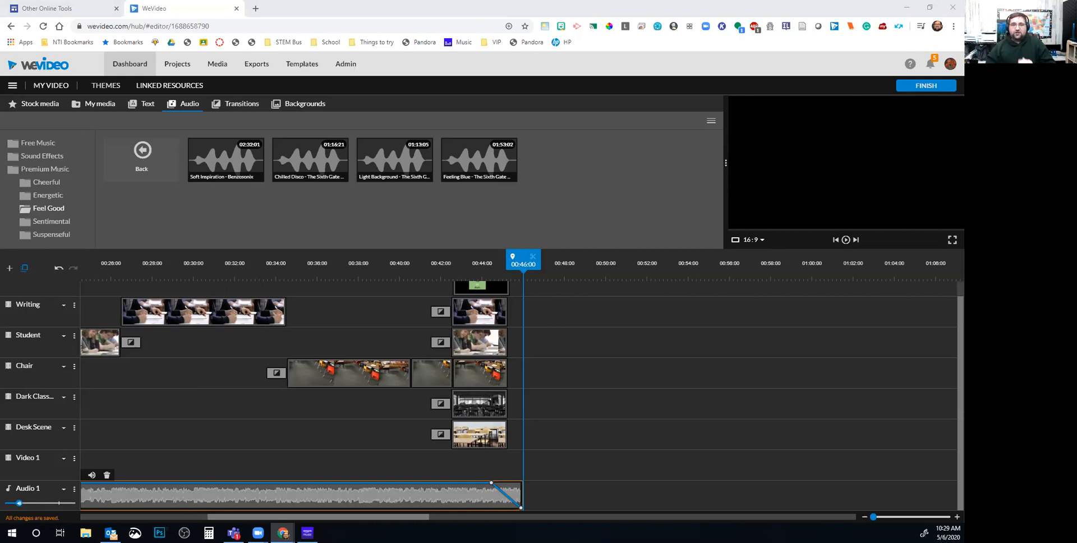
left_click_drag(522, 2, 522, 6)
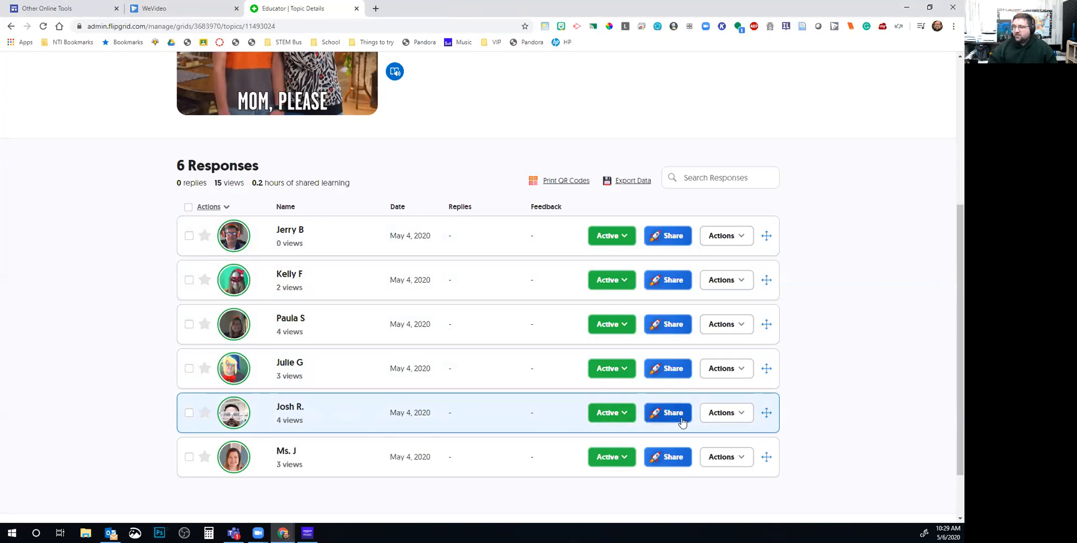
Download the fifth Flipgrid student response as an mp4 video file
left_click(744, 419)
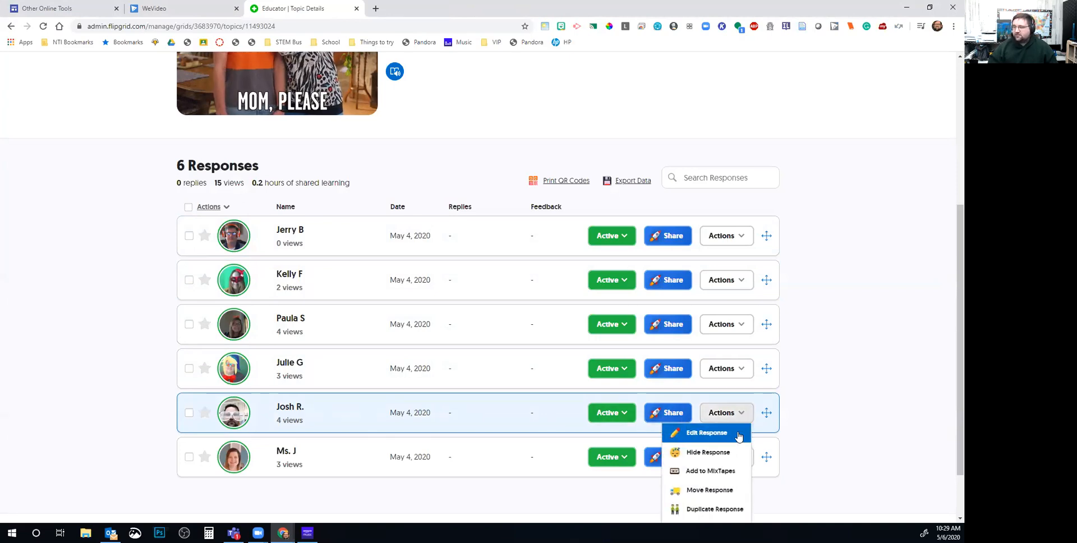
scroll(730, 471, "down", 2)
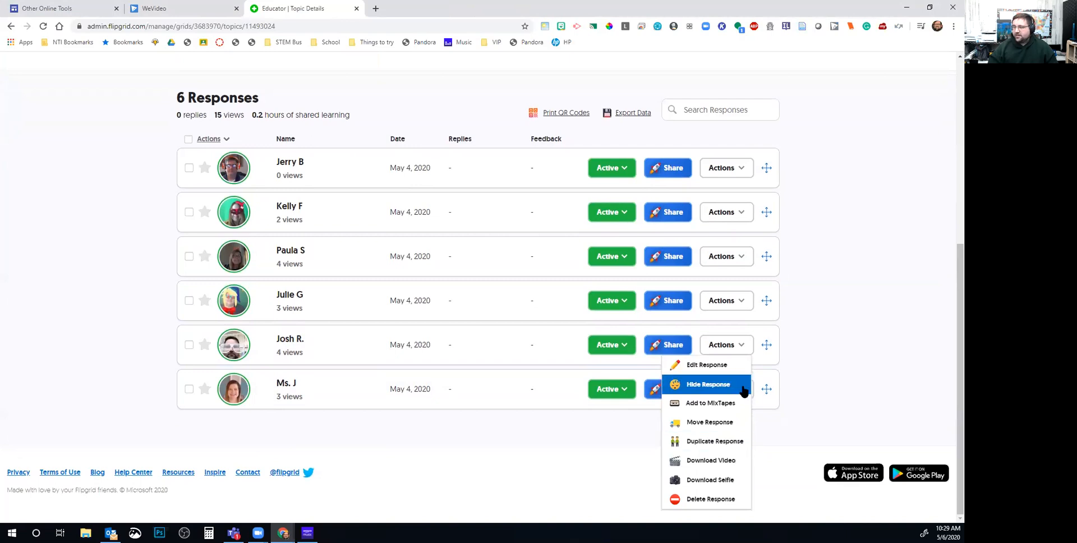
left_click(733, 466)
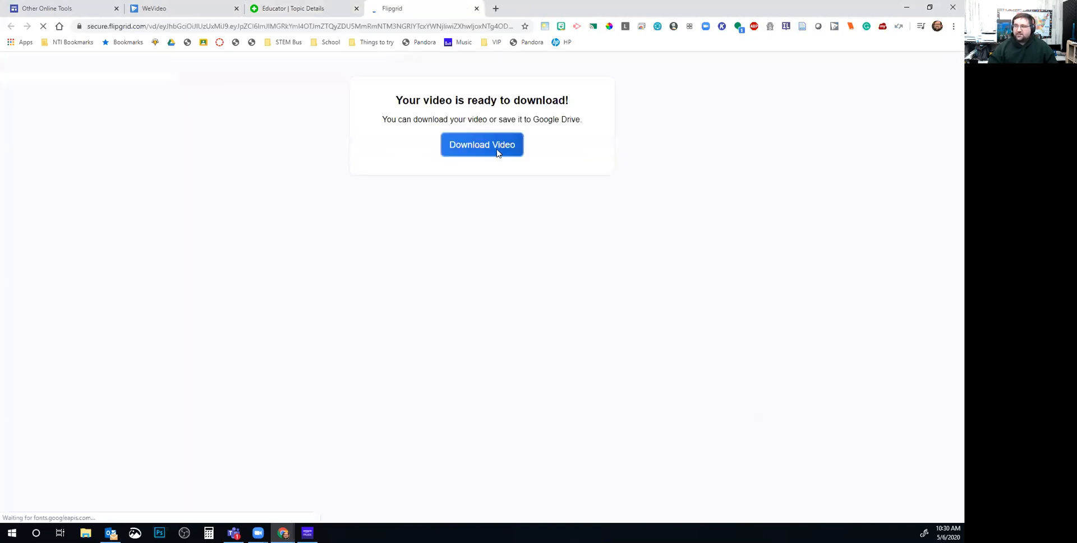
left_click(495, 181)
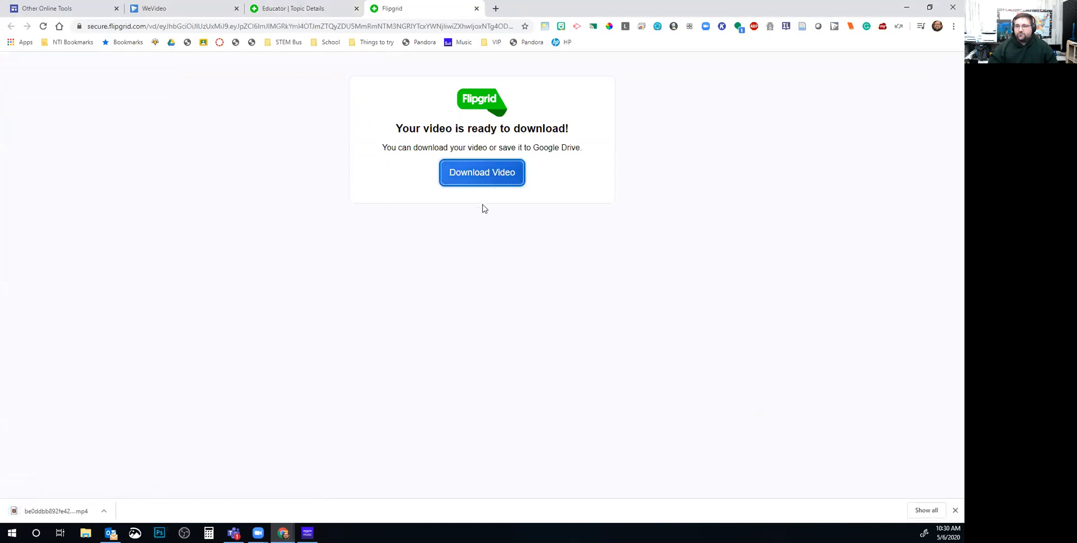
Pause the playing response on the topic page and return to the WeVideo editor
left_click(296, 9)
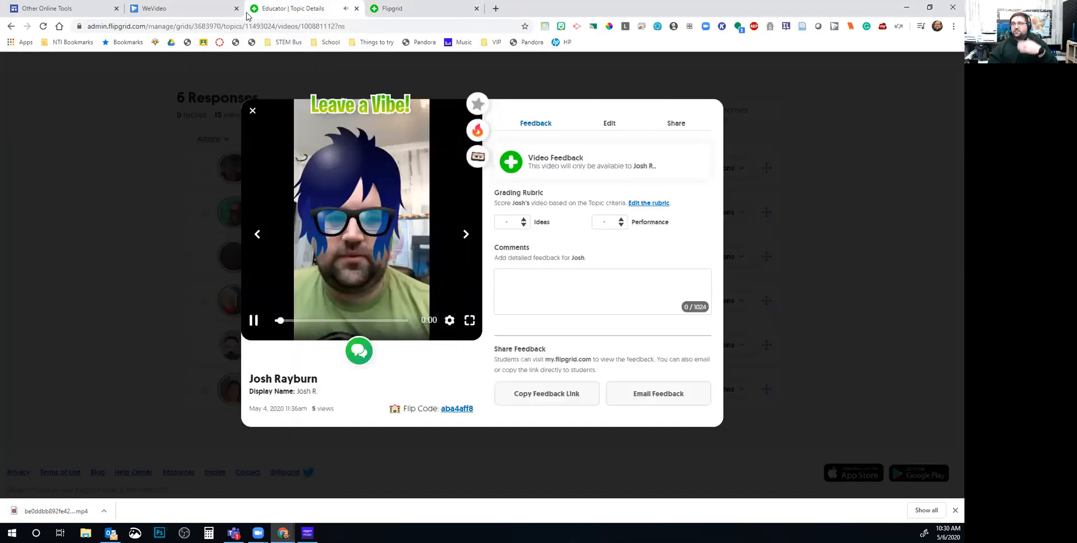
left_click(255, 322)
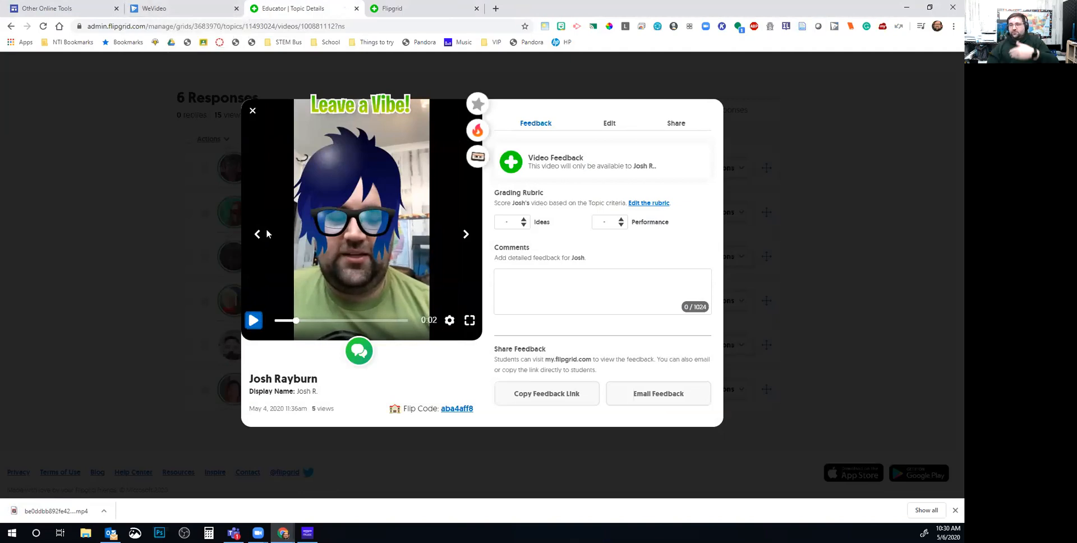
left_click(188, 9)
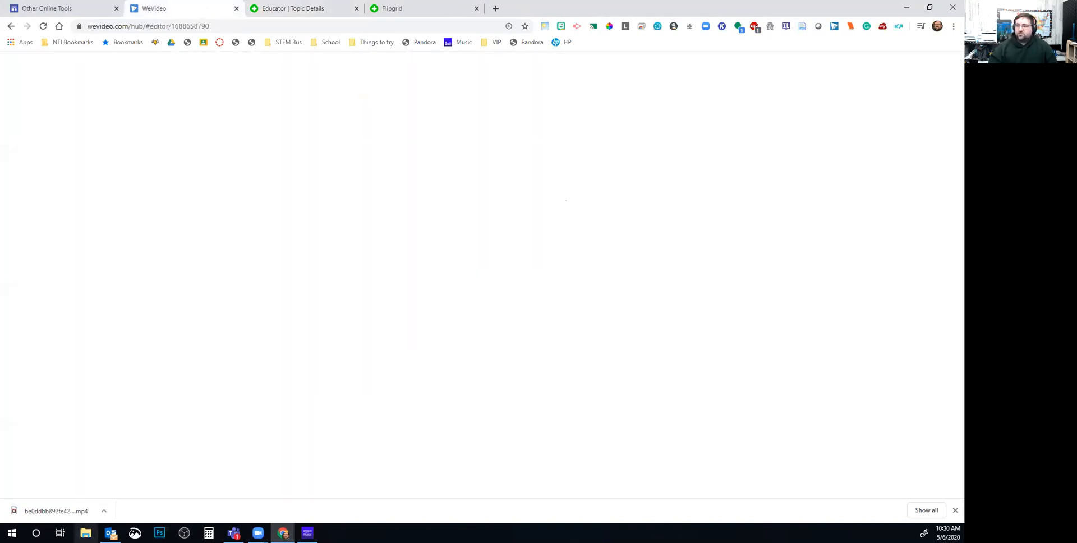
Try opening the downloaded response video and look through the Downloads folder
left_click(67, 512)
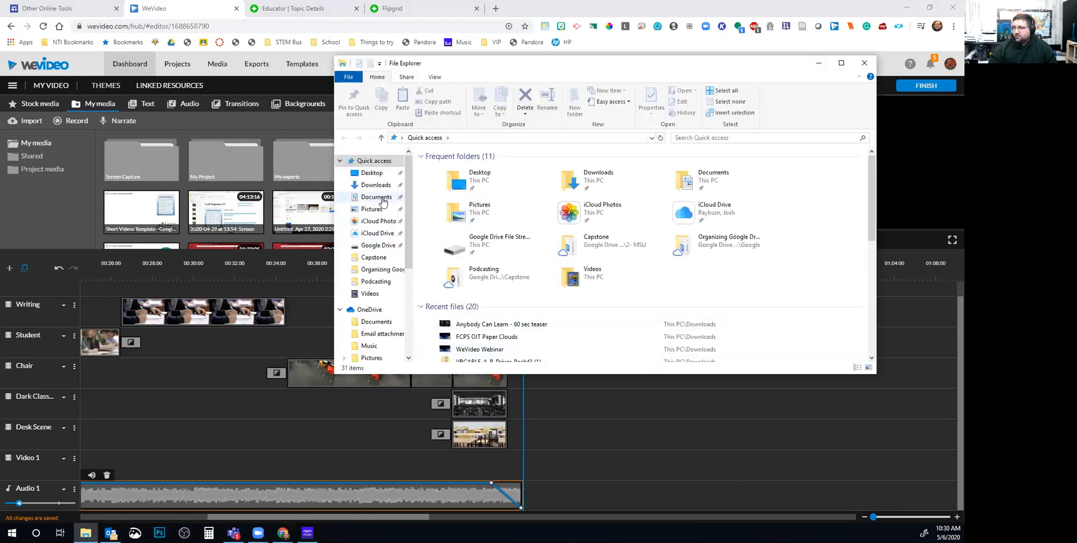
left_click(376, 185)
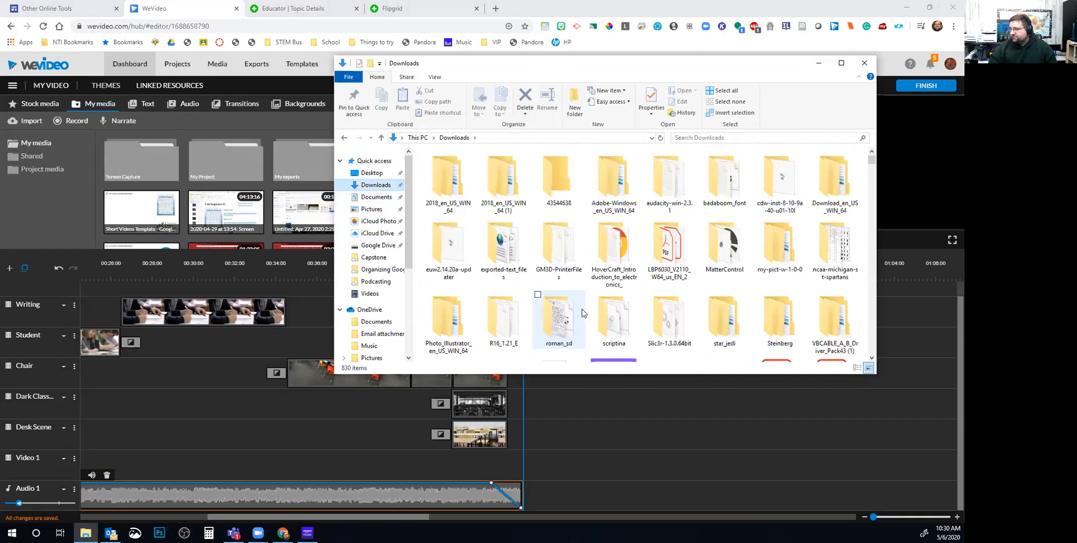
scroll(583, 313, "down", 3)
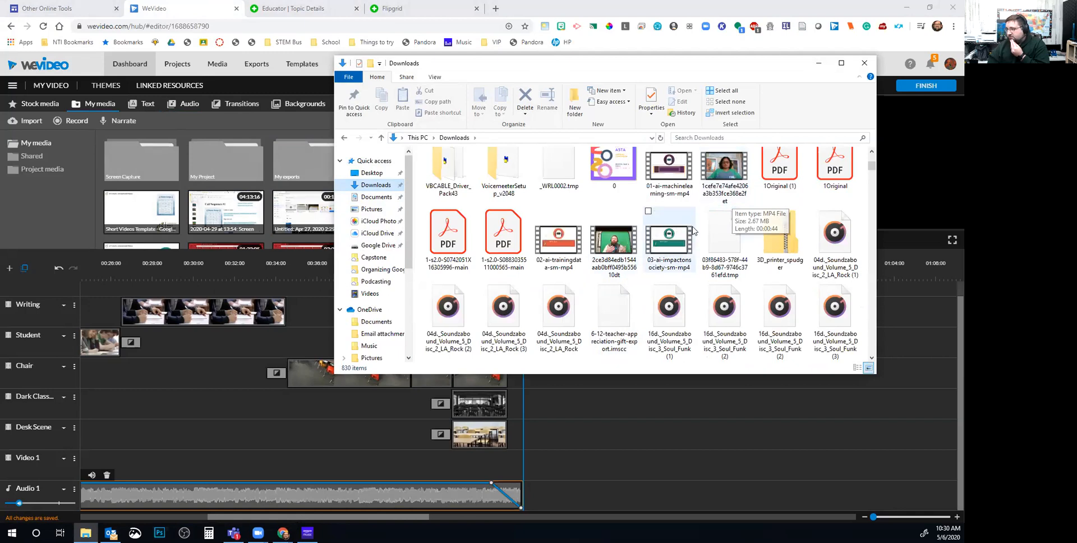
Re-download the Flipgrid mp4 and drag it from the download shelf into WeVideo's My media
left_click(337, 10)
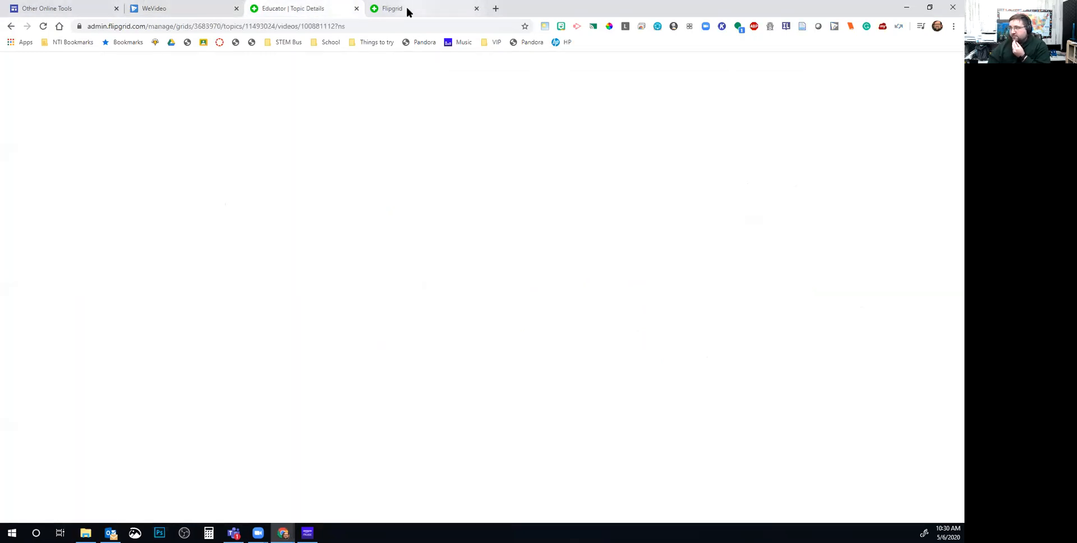
left_click(408, 10)
left_click(491, 178)
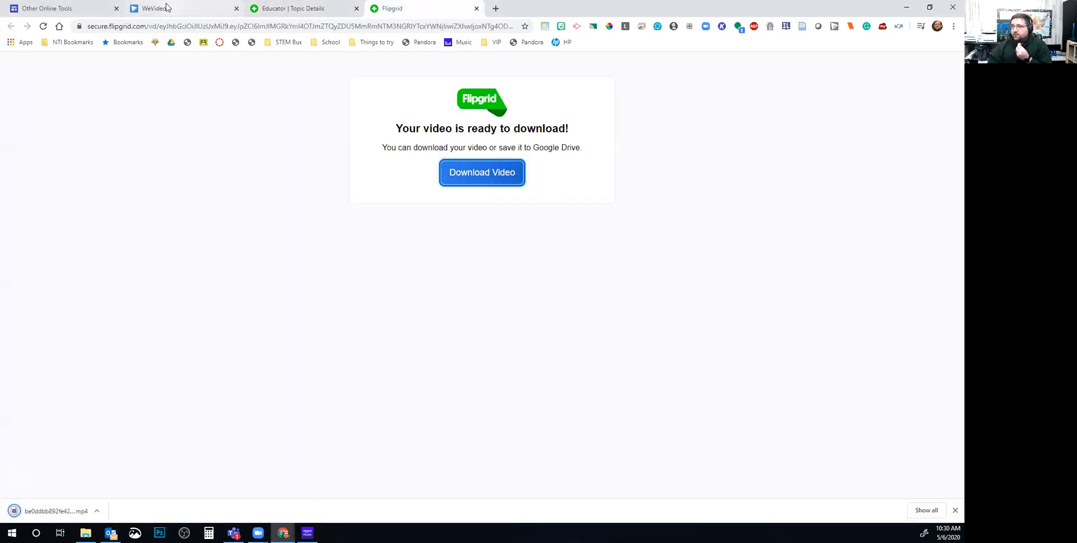
left_click(166, 7)
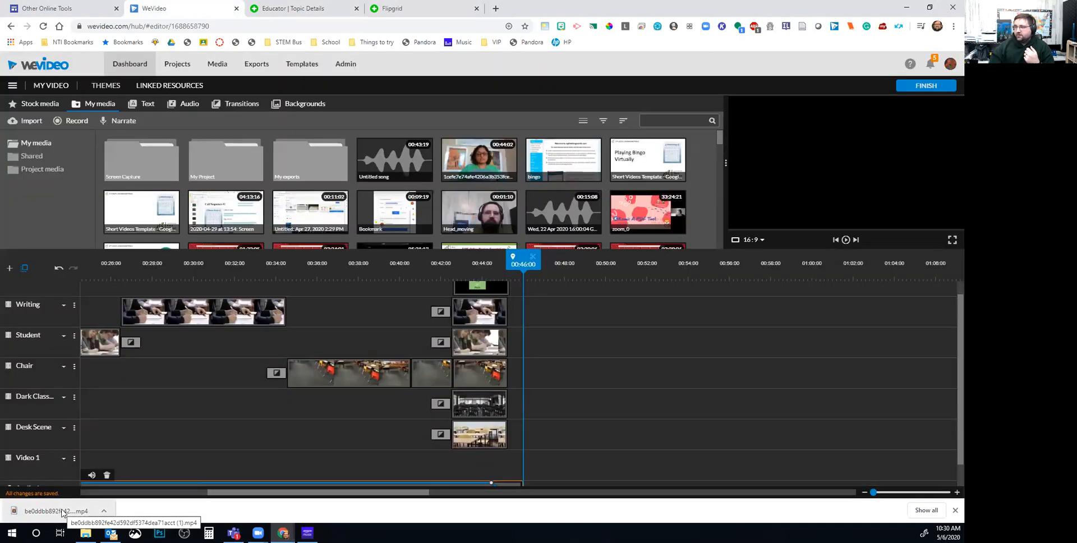
left_click_drag(62, 511, 302, 185)
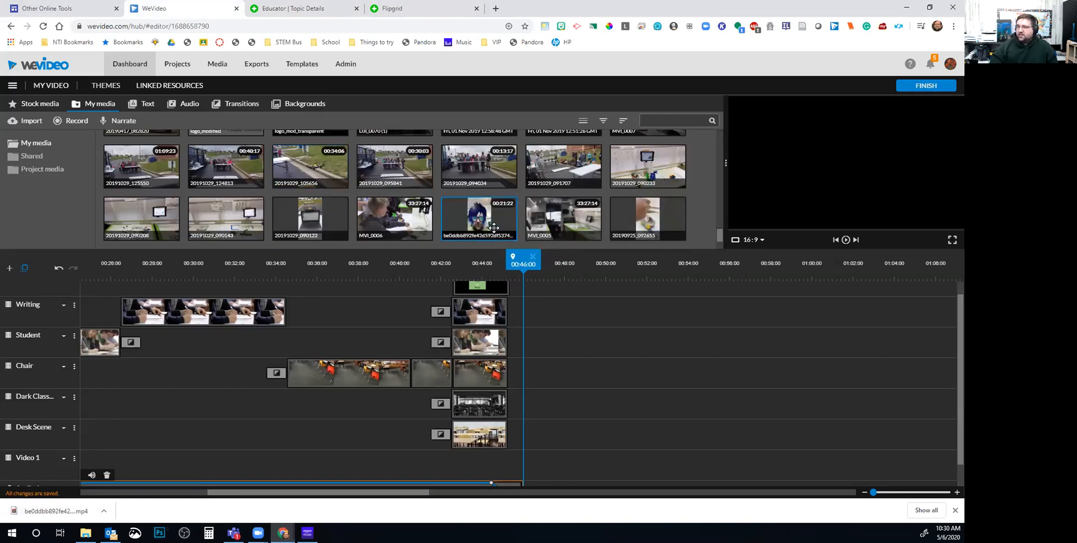
Test the Flipgrid clip after the montage on the Writing track, then delete it
left_click_drag(484, 227, 524, 319)
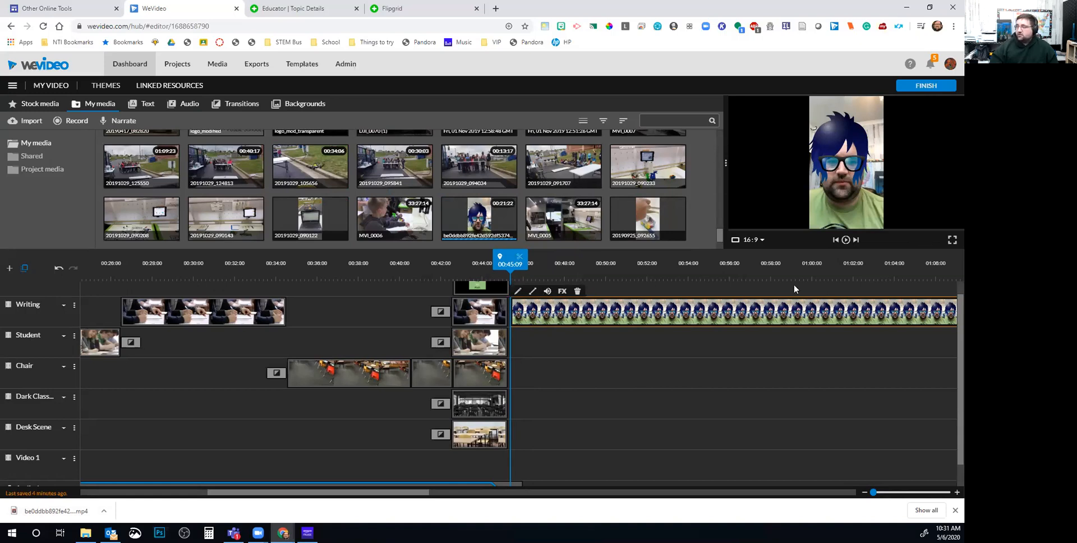
left_click(843, 240)
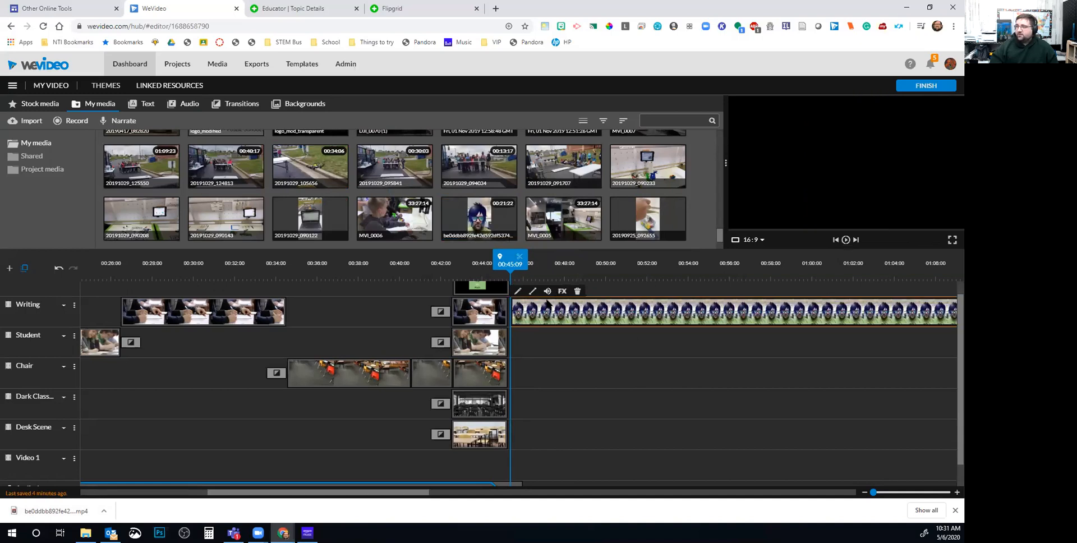
left_click_drag(520, 264, 536, 264)
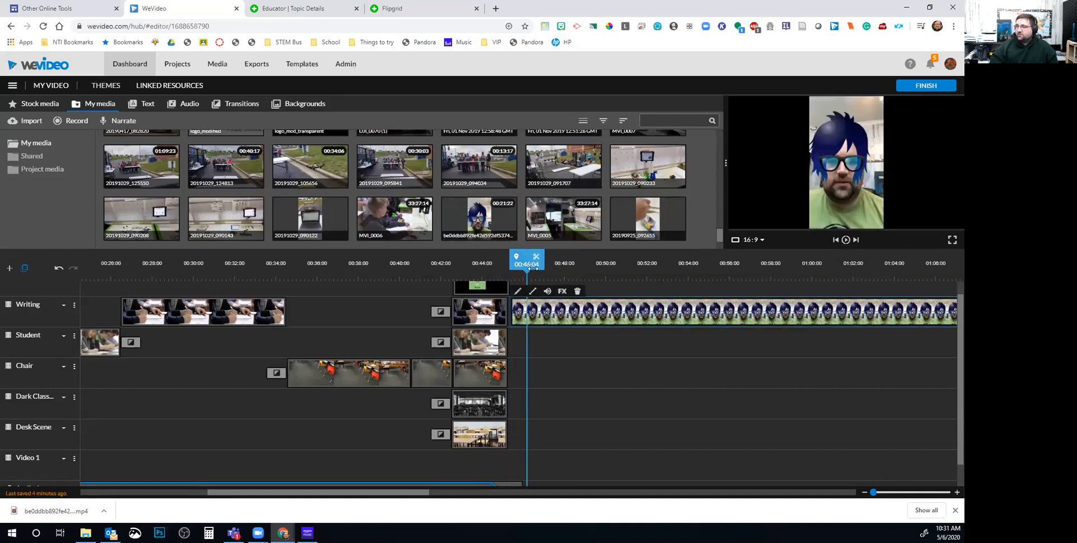
left_click(845, 240)
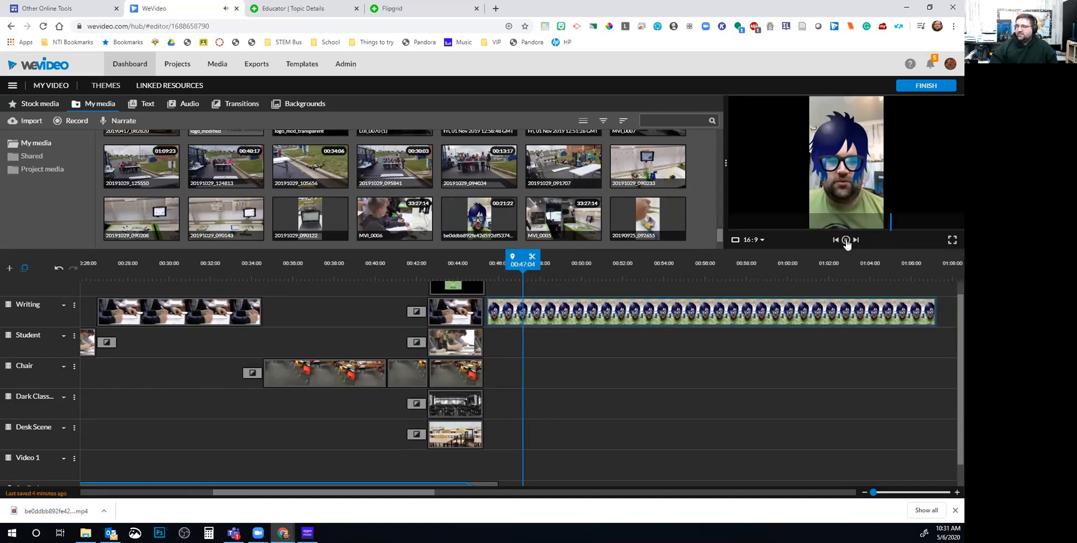
left_click(846, 240)
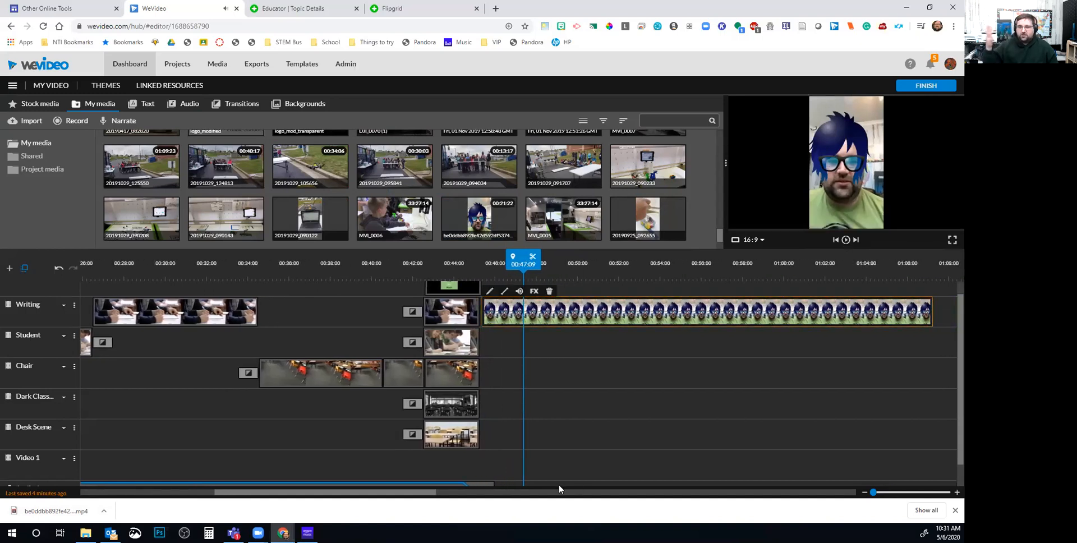
left_click(549, 292)
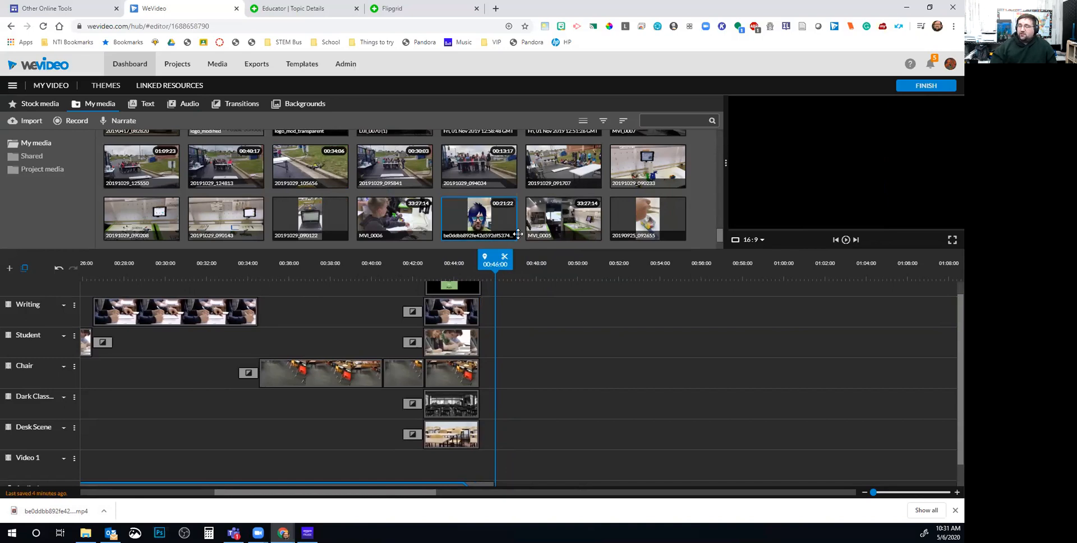
left_click_drag(502, 260, 465, 261)
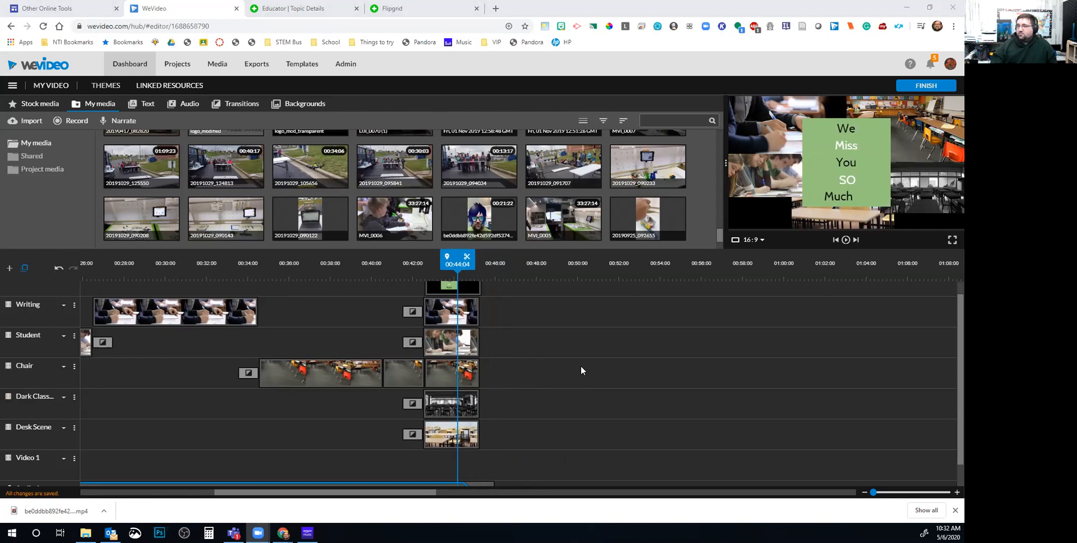
Place the Flipgrid clip from My media on the Student track at 00:48:20
scroll(421, 199, "down", 1)
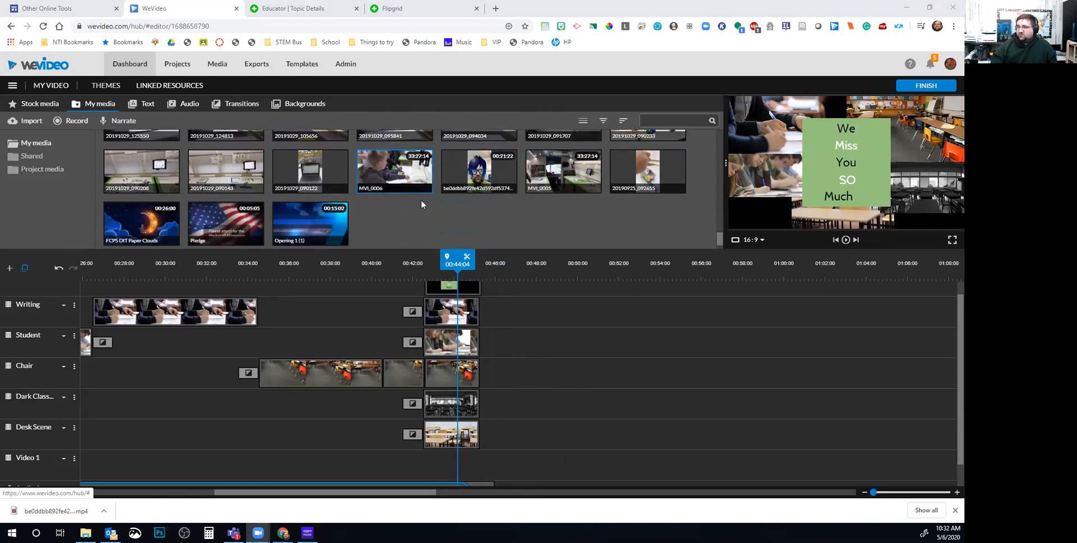
left_click(477, 167)
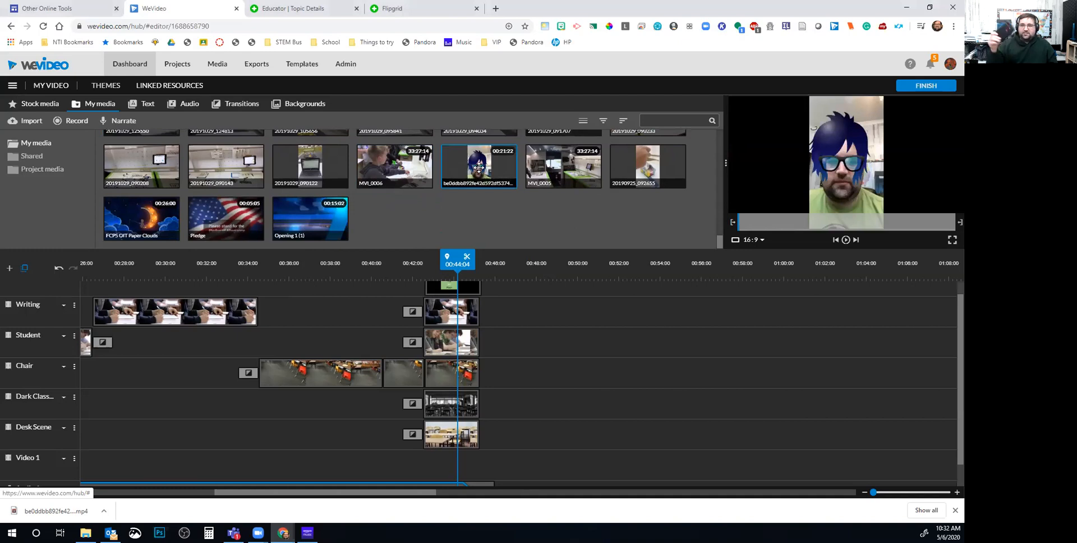
left_click_drag(497, 183, 576, 350)
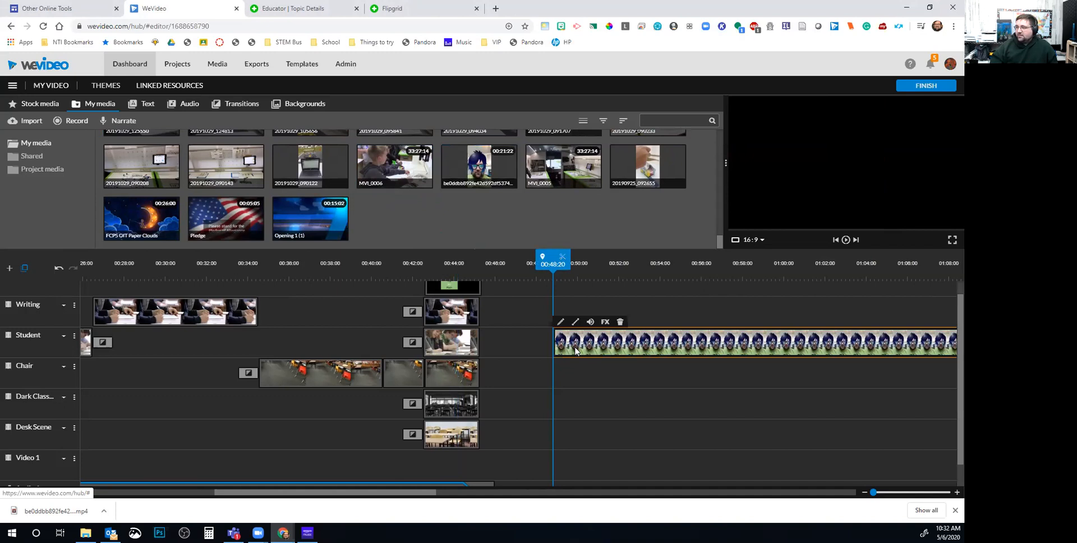
Scale the Flipgrid clip to 0.54, move it to the top-left corner, then cancel the changes
double_click(575, 351)
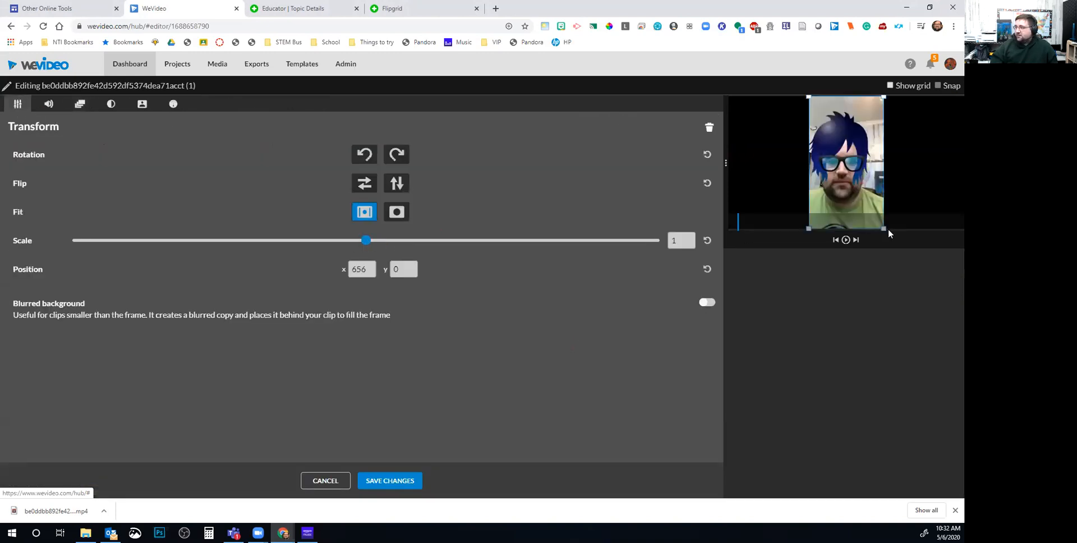
left_click_drag(883, 100, 866, 126)
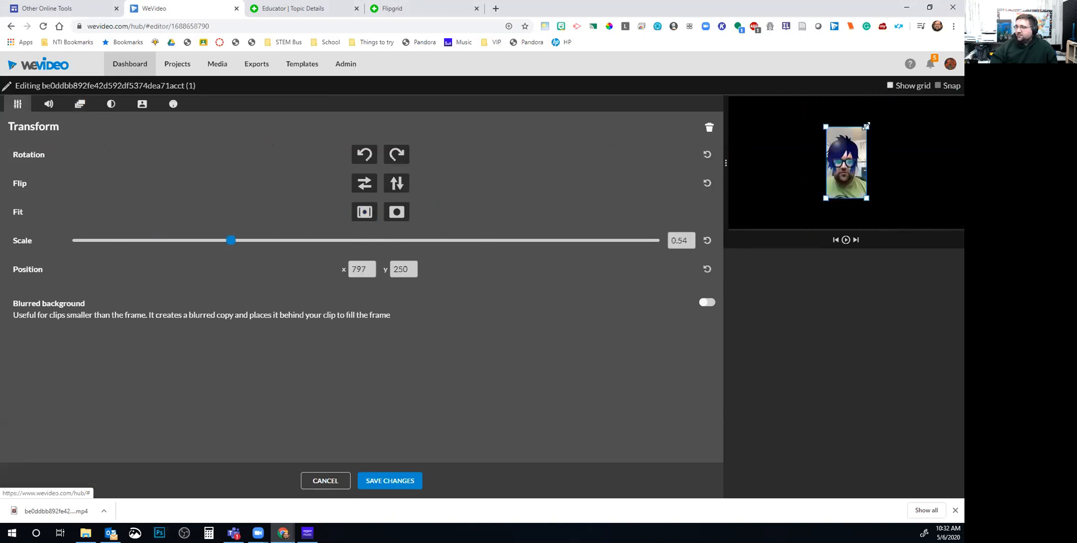
left_click_drag(852, 165, 756, 135)
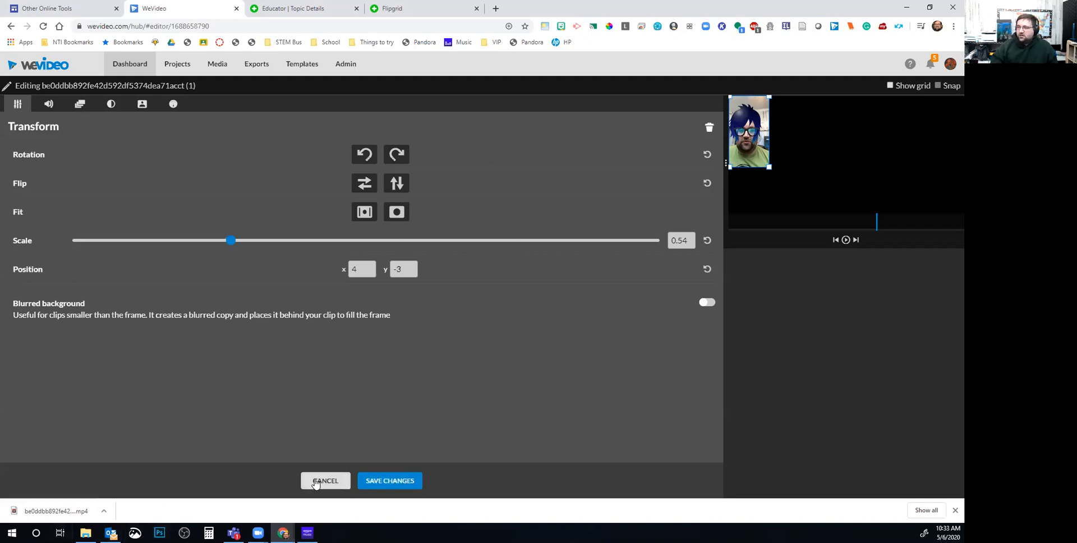
left_click(321, 481)
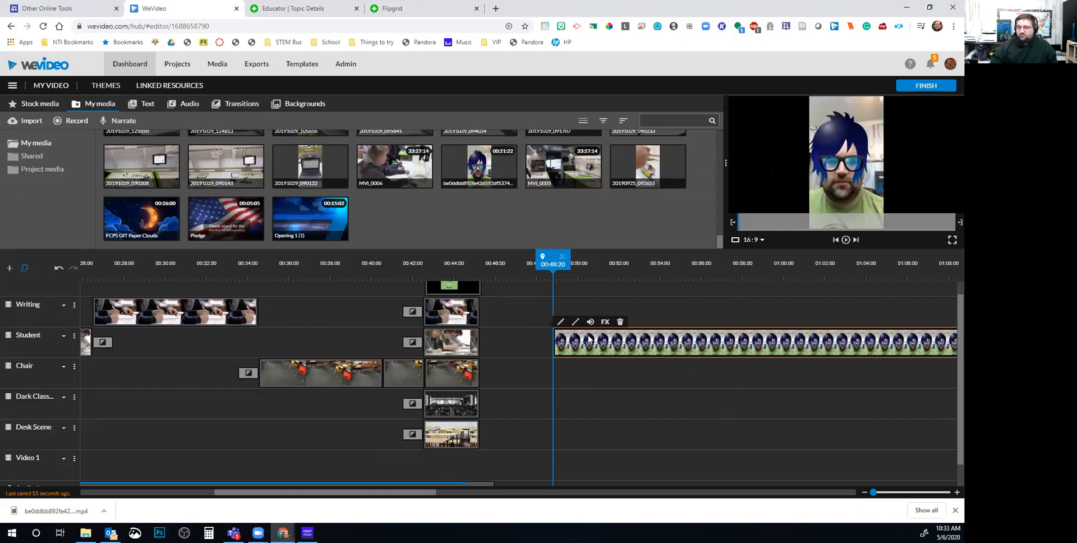
Delete the Flipgrid clip from the Student track
key("Delete")
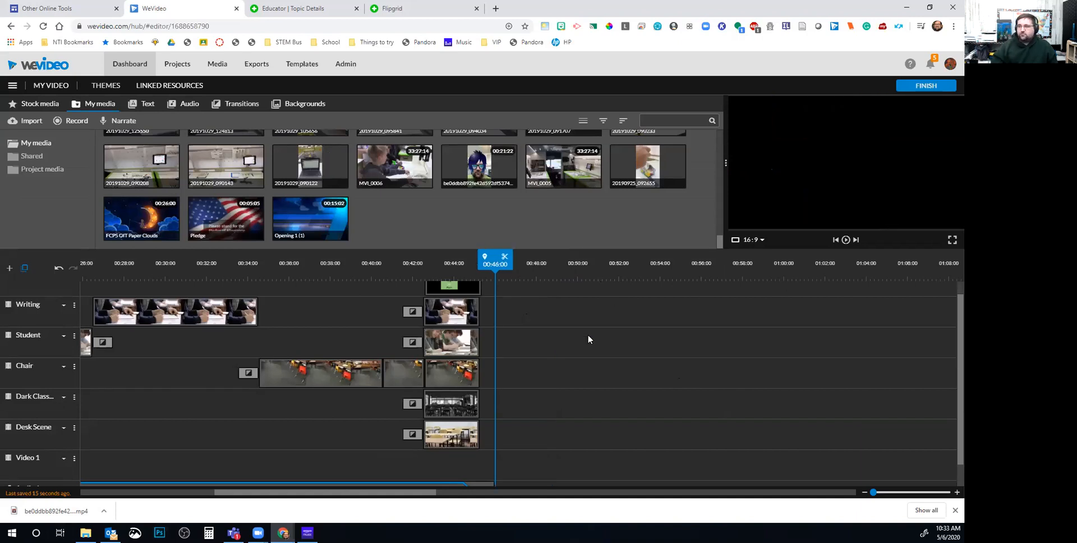